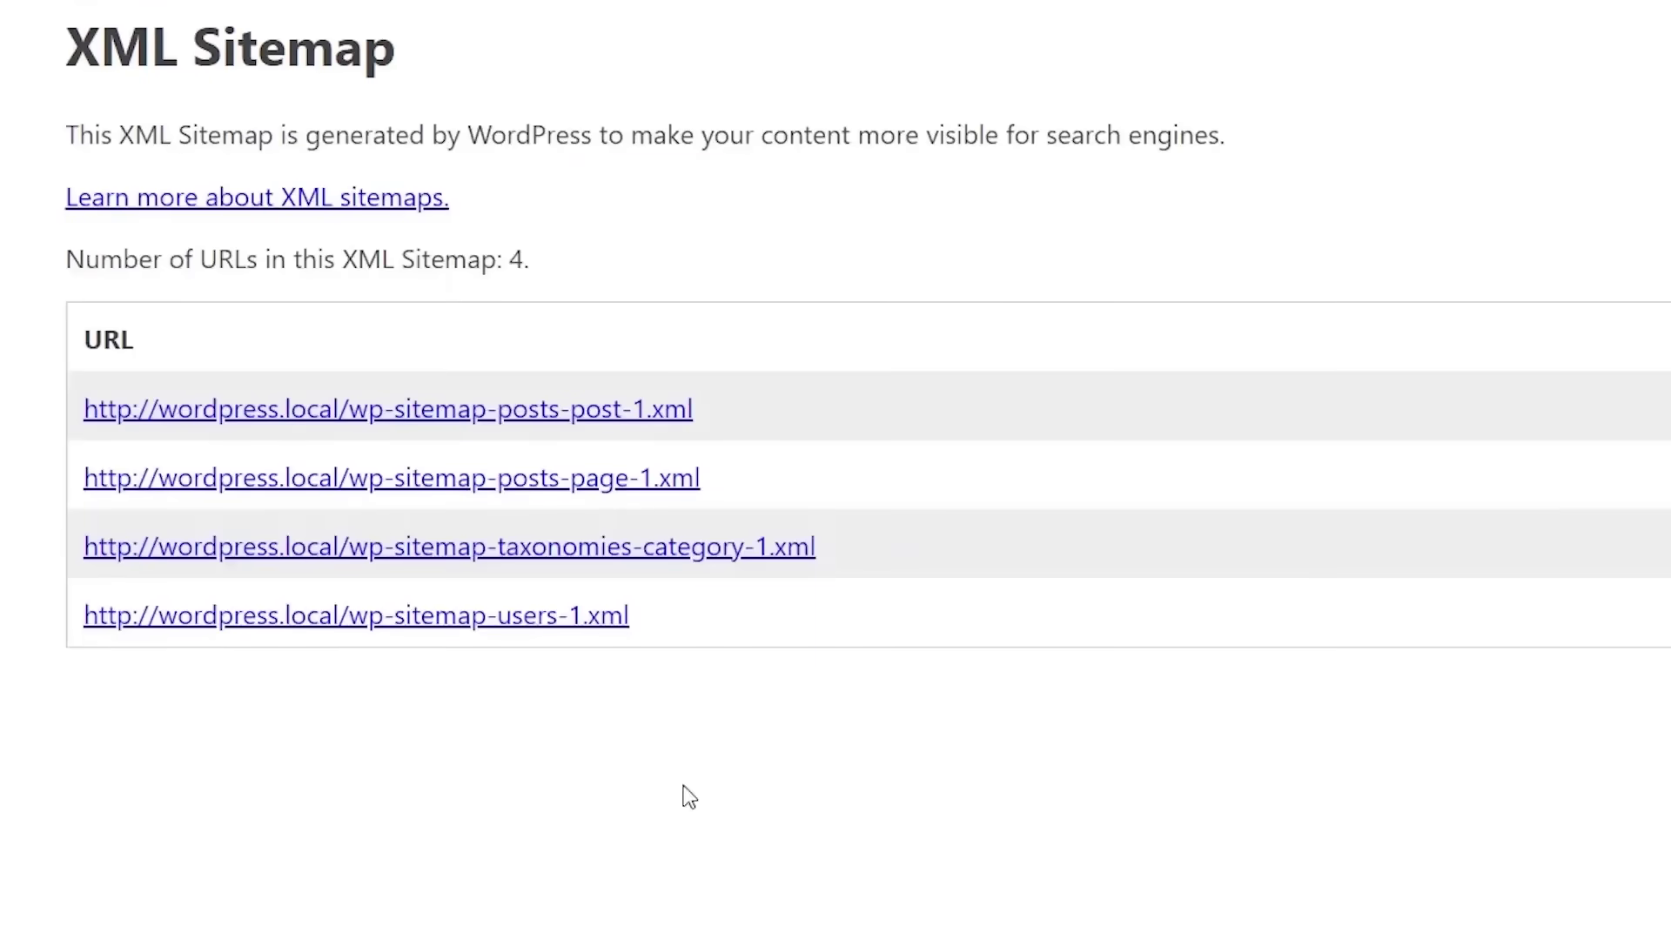
Check the URLs in the posts sitemap, then go back to the sitemap index and scroll down
{"action": "left_click", "coordinate": [403, 407]}
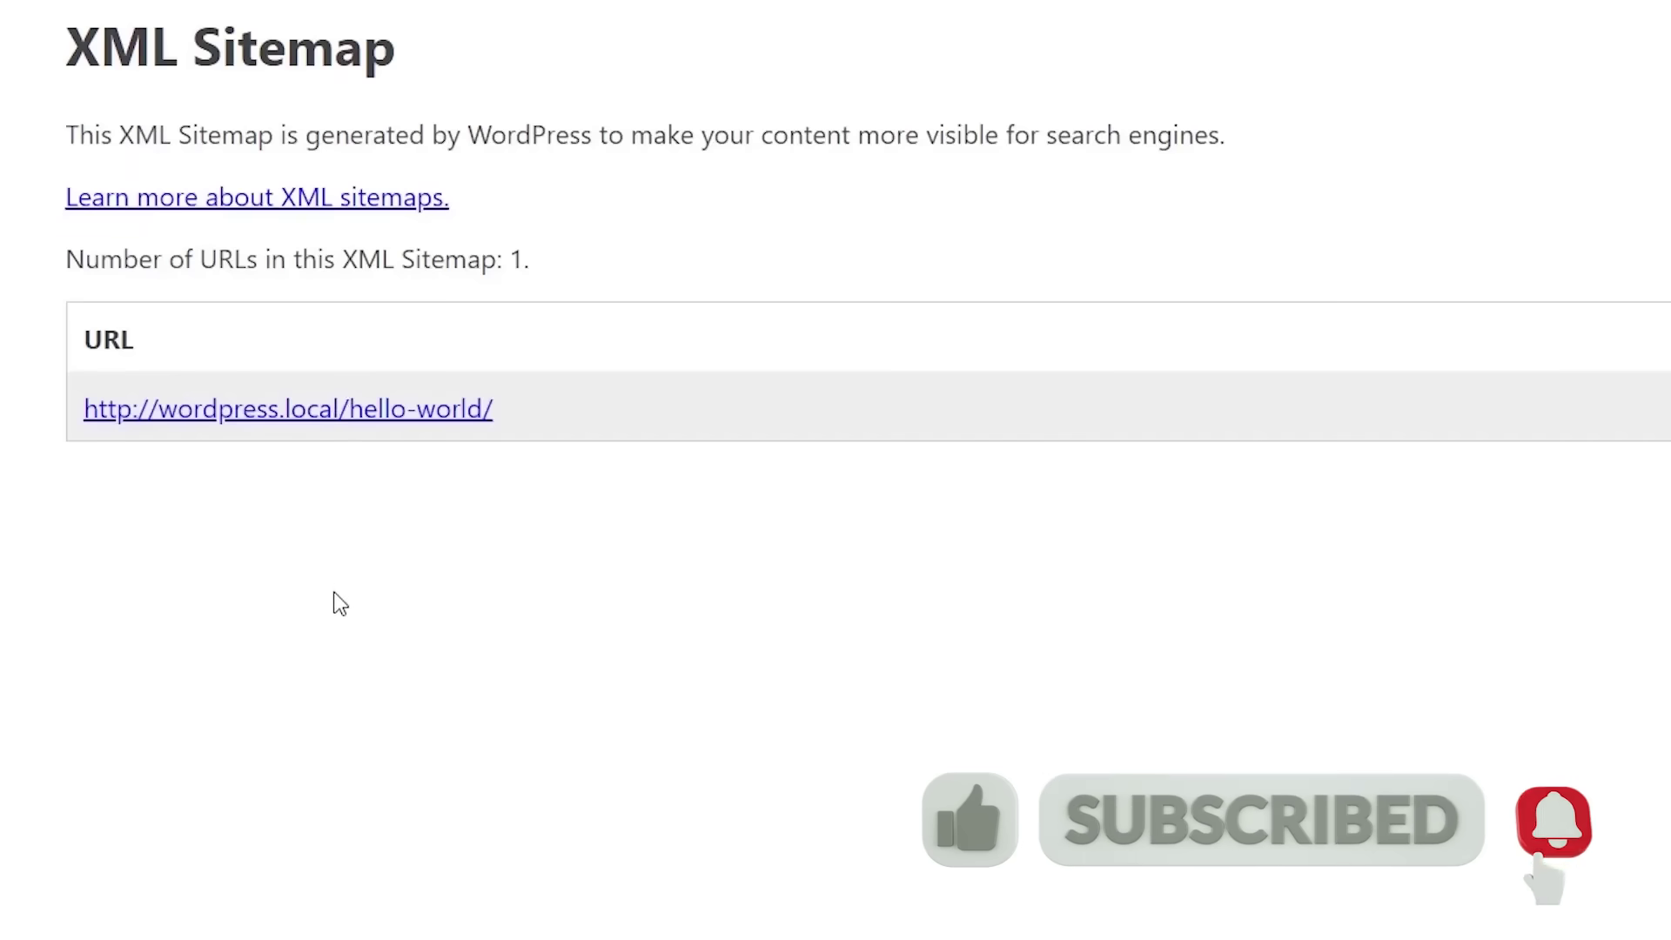
{"action": "key", "text": "alt+Left"}
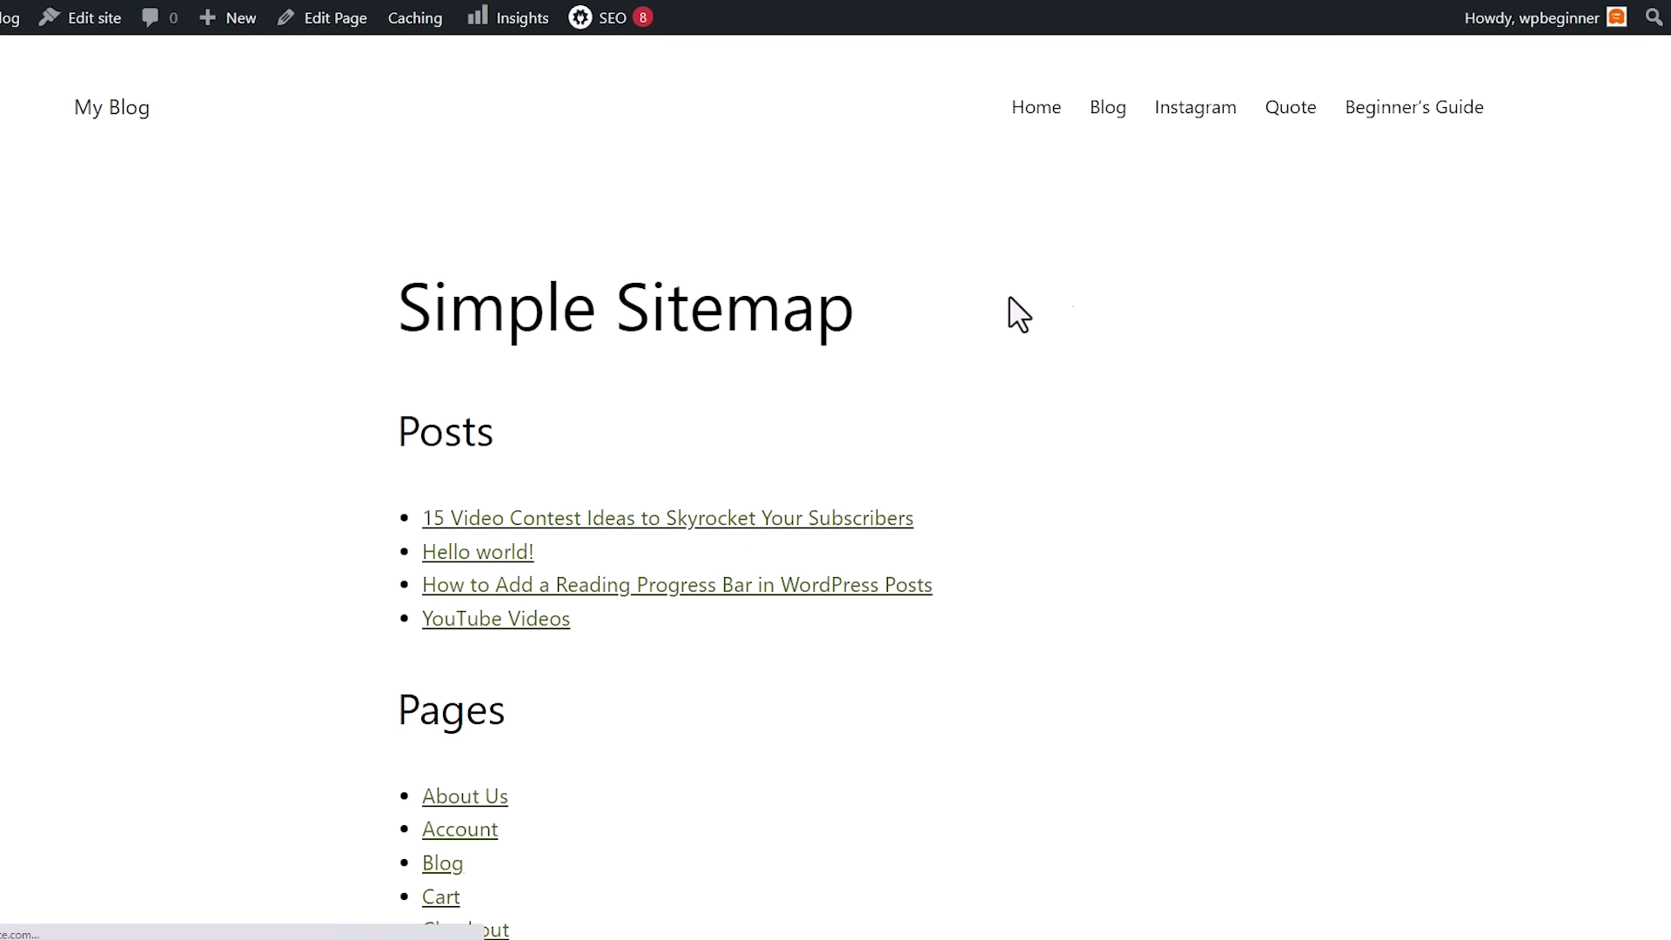
{"action": "scroll", "coordinate": [1010, 315], "scroll_direction": "down", "scroll_amount": 4}
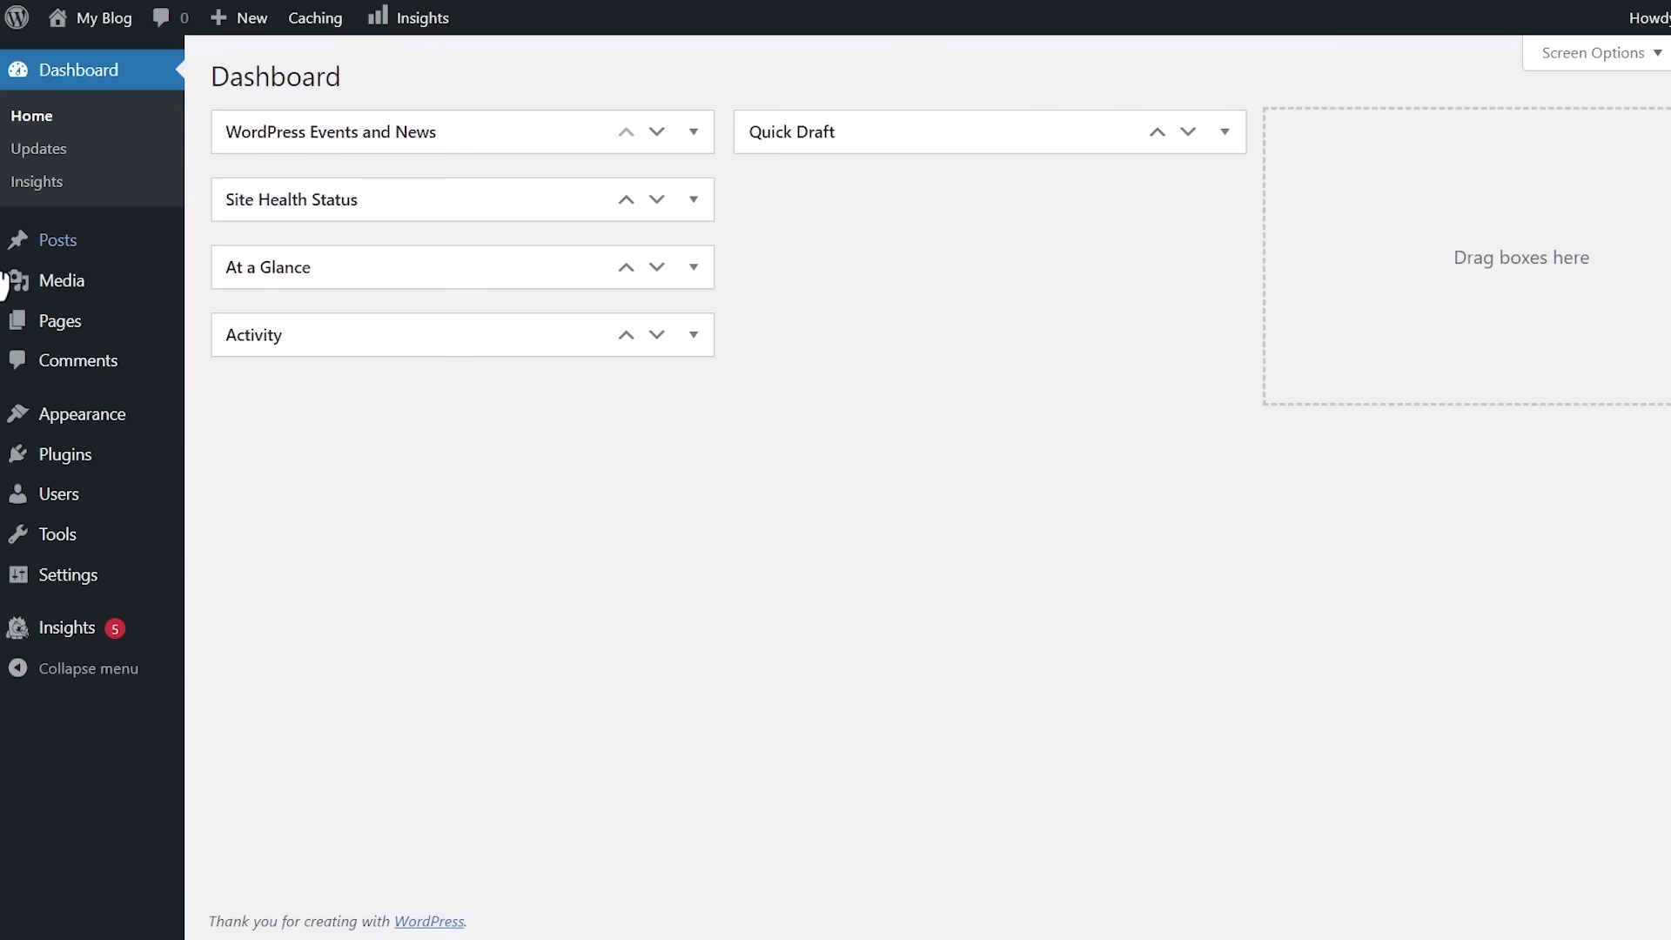
Search the plugin directory from Plugins > Add New for 'aio'
{"action": "mouse_move", "coordinate": [67, 468]}
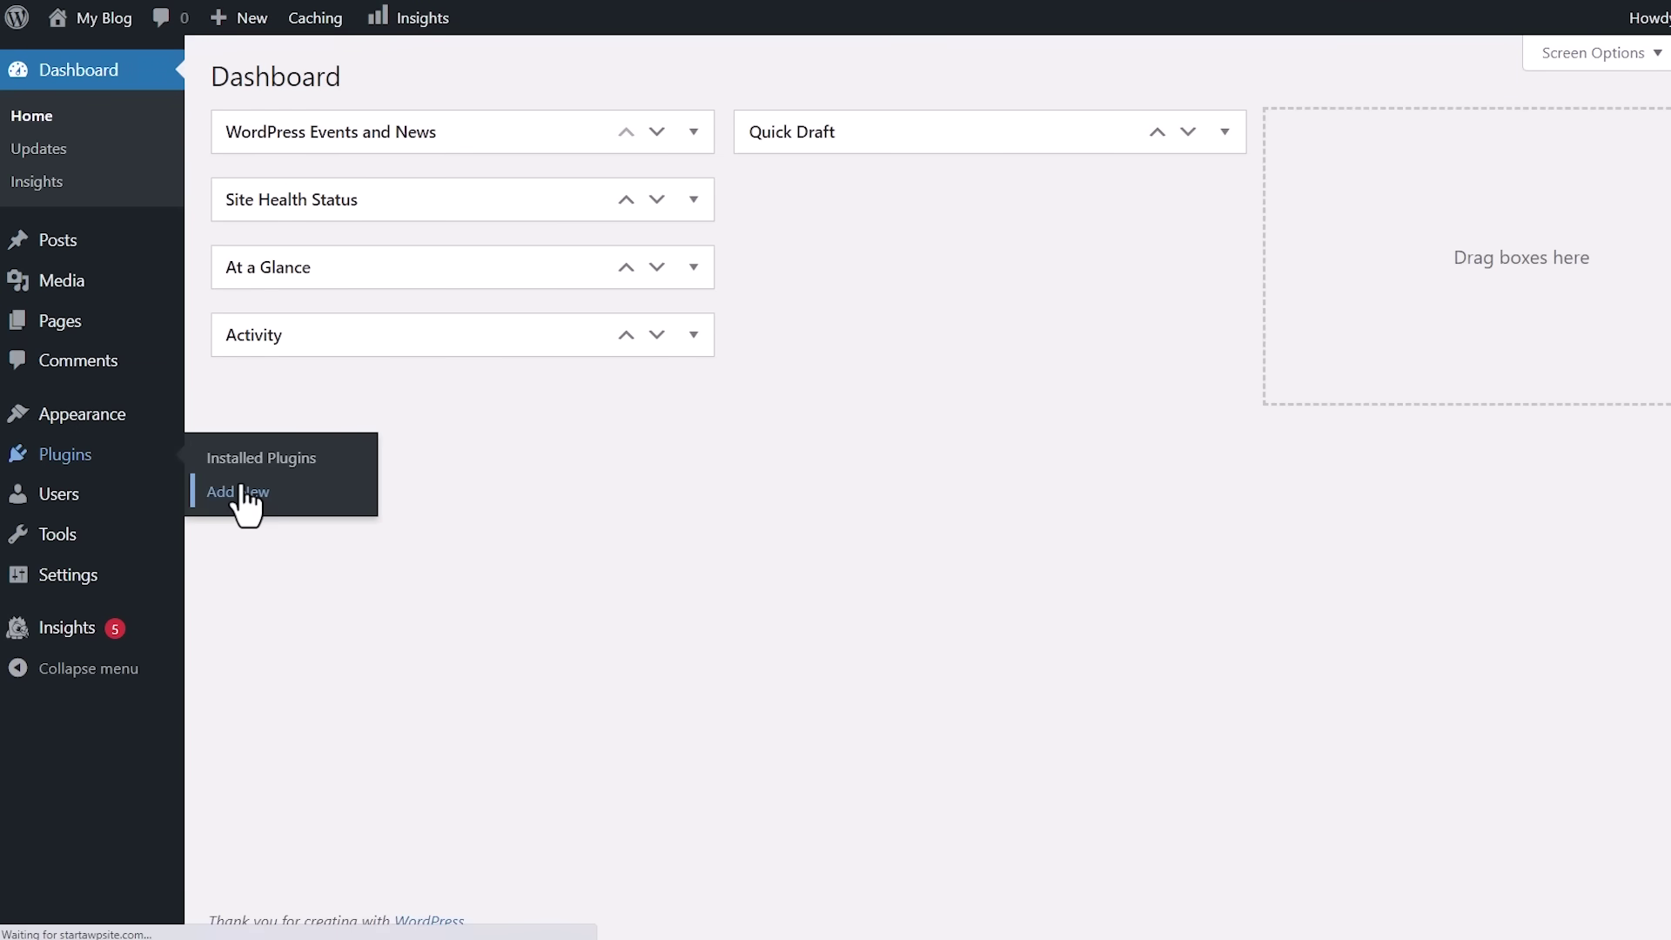
{"action": "left_click", "coordinate": [247, 495]}
{"action": "left_click", "coordinate": [1380, 141]}
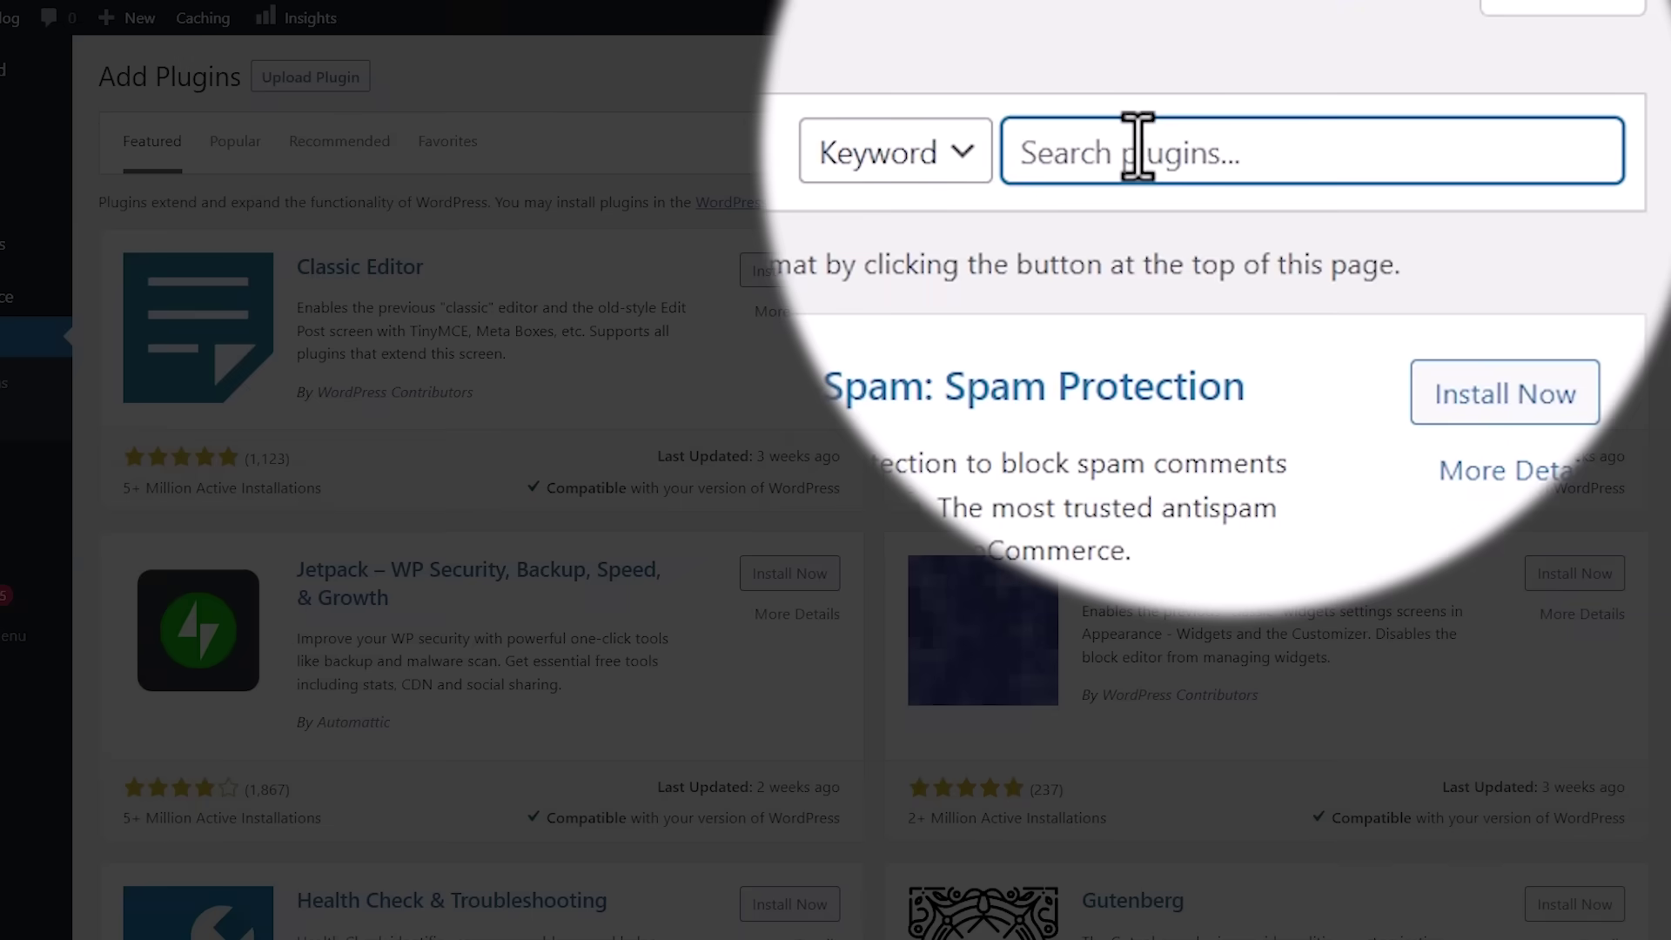
{"action": "type", "text": "aio"}
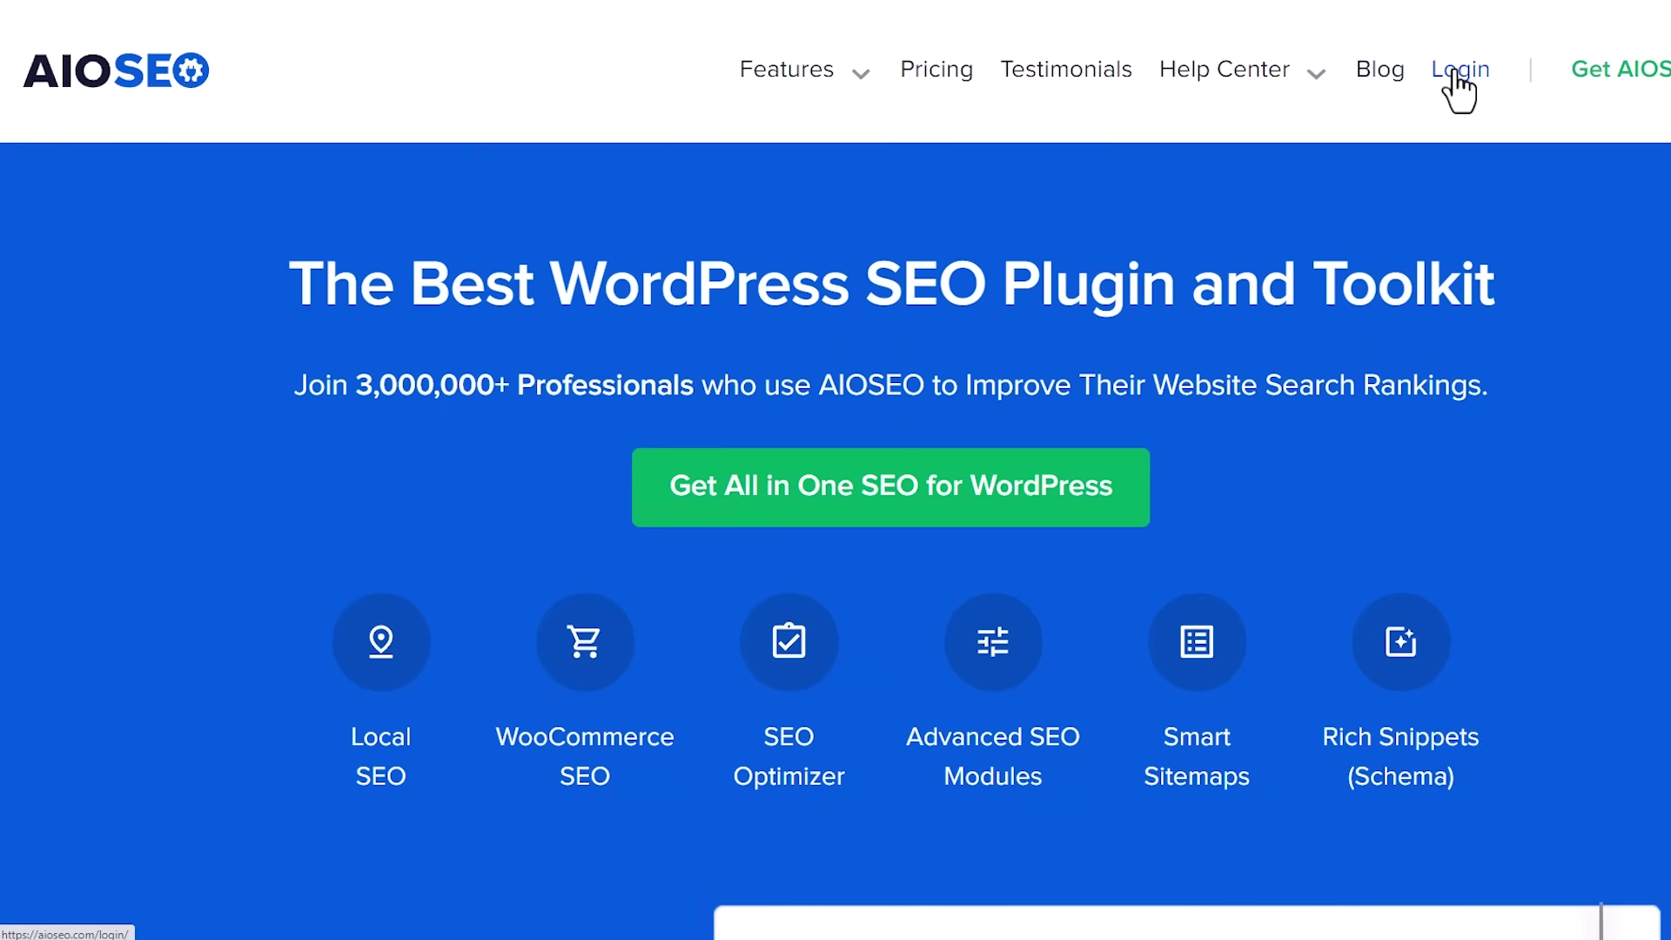
Sign in to the AIOSEO account, download the plugin zip and copy the license key
{"action": "left_click", "coordinate": [1451, 74]}
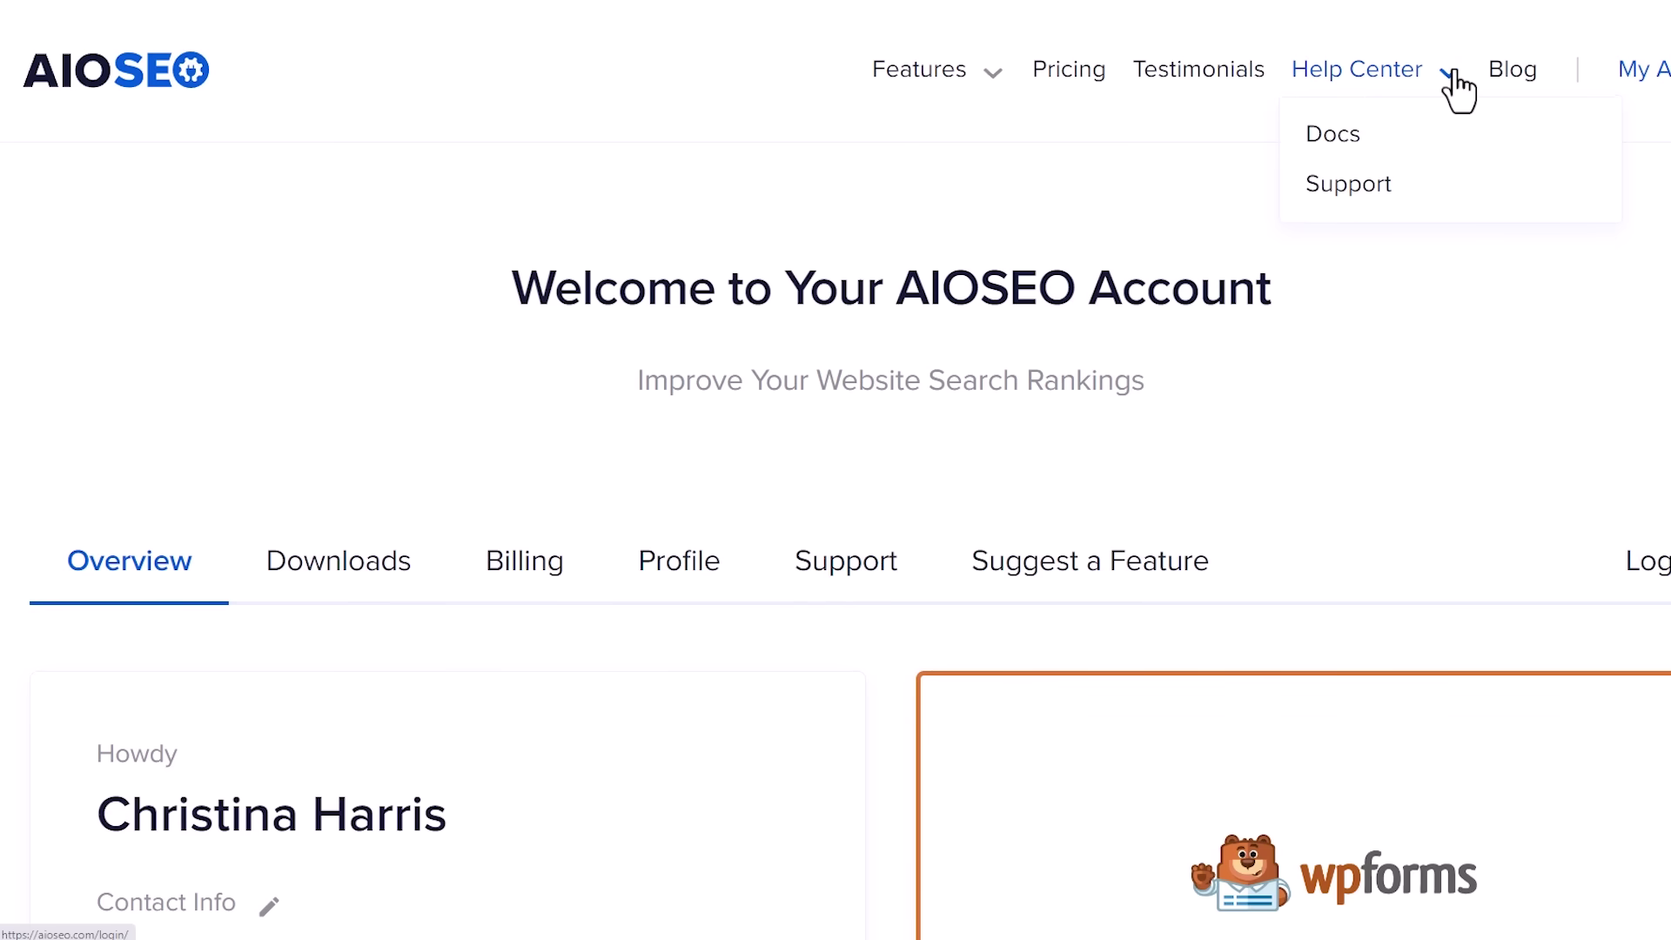
{"action": "left_click", "coordinate": [317, 582]}
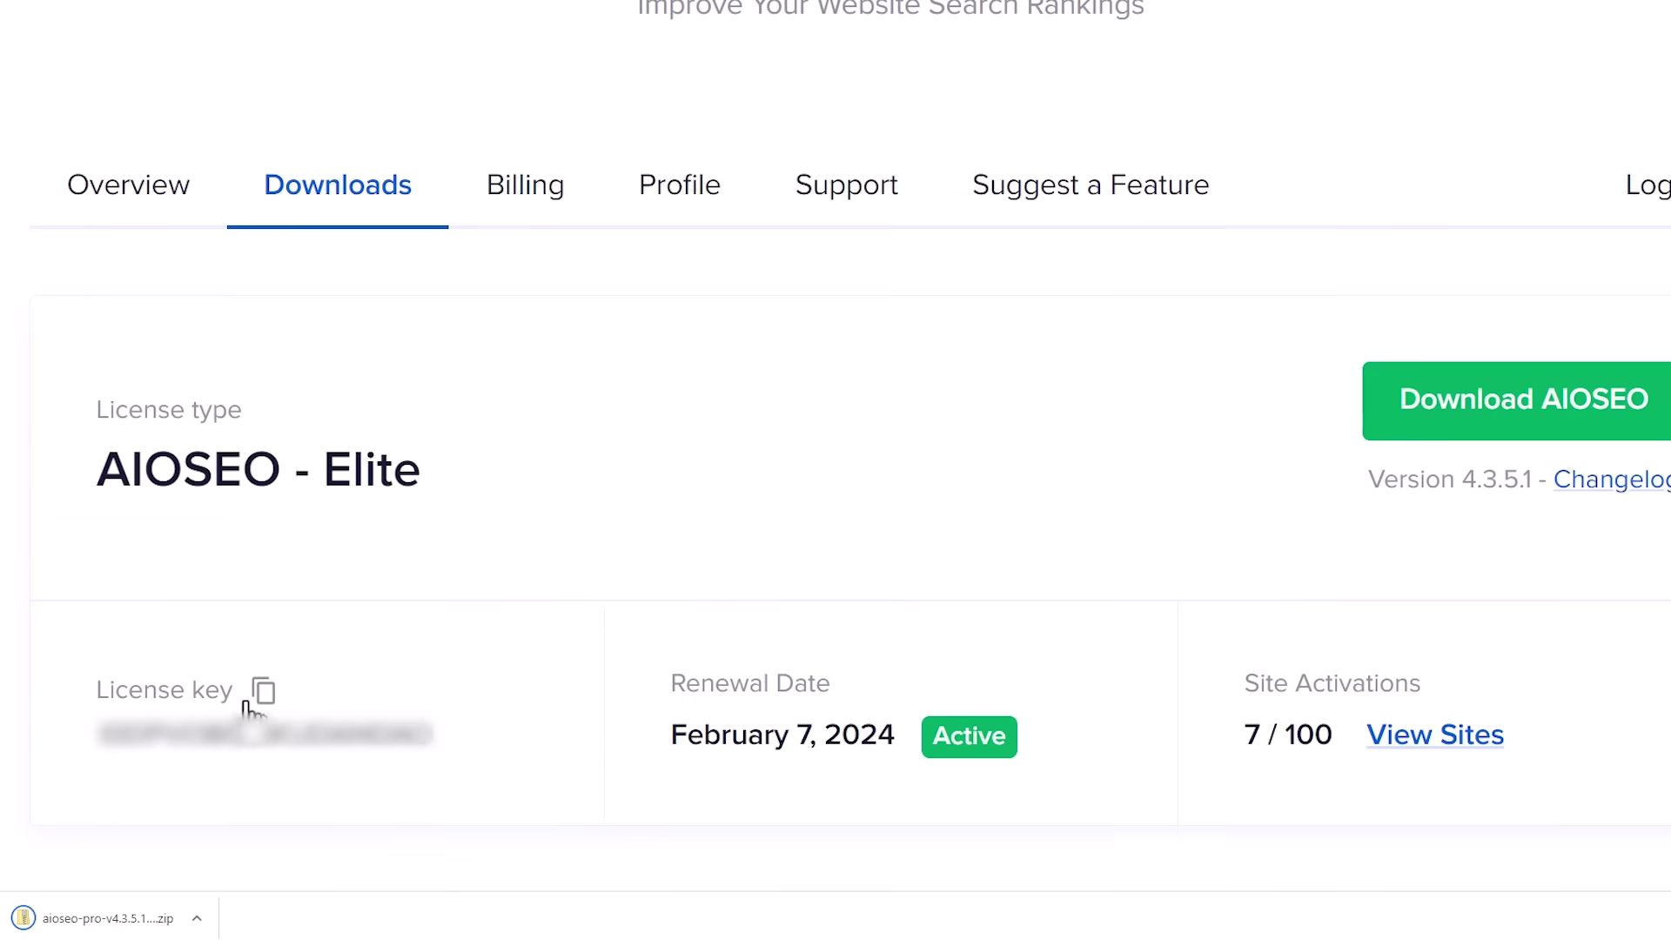
{"action": "left_click", "coordinate": [262, 695]}
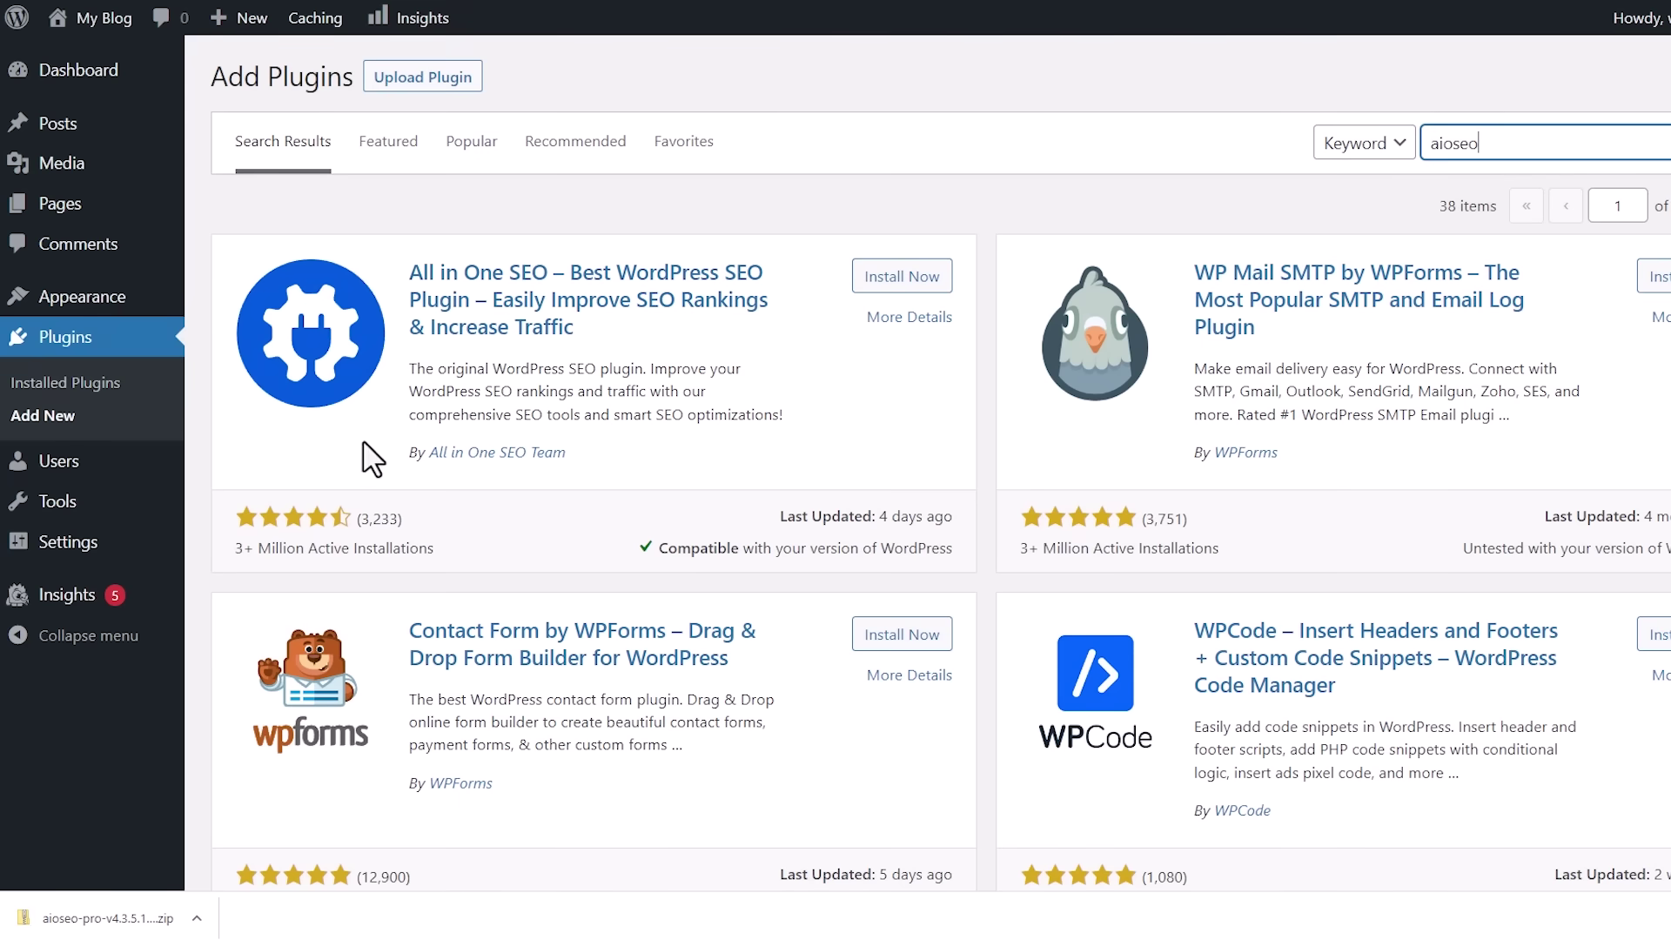
Upload the aioseo-pro-v4.3.5.1 zip as a new plugin, install it and activate it
{"action": "left_click", "coordinate": [51, 420]}
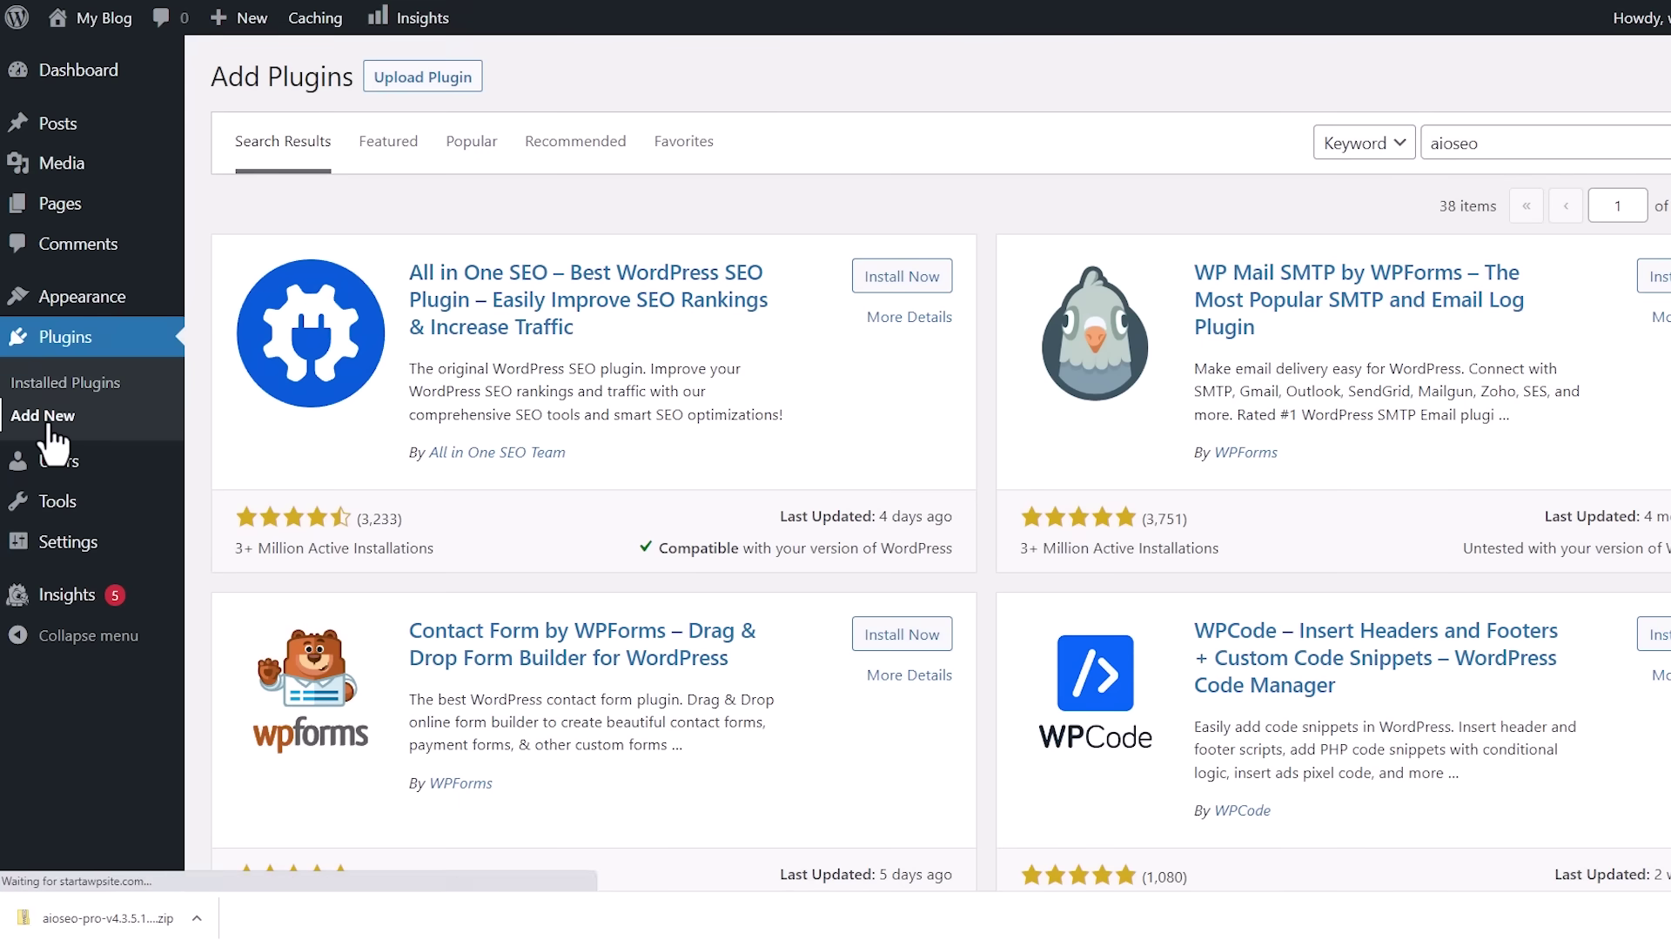
{"action": "left_click", "coordinate": [425, 81]}
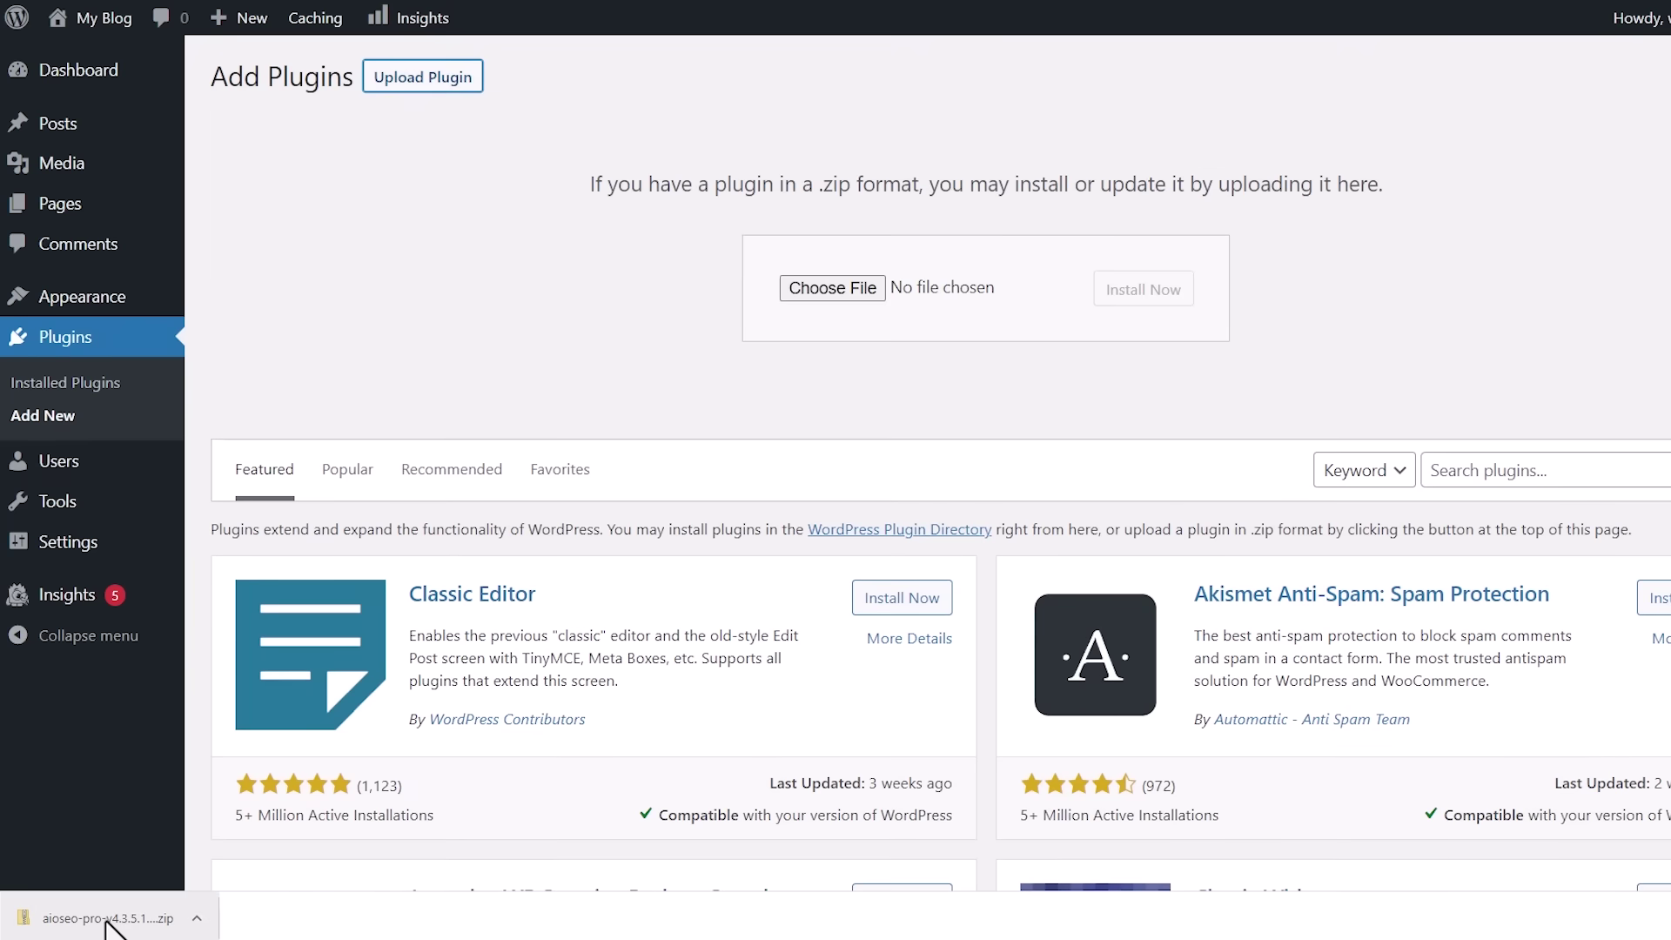
{"action": "left_click_drag", "start_coordinate": [106, 925], "coordinate": [790, 395]}
{"action": "left_click_drag", "start_coordinate": [843, 296], "coordinate": [848, 293]}
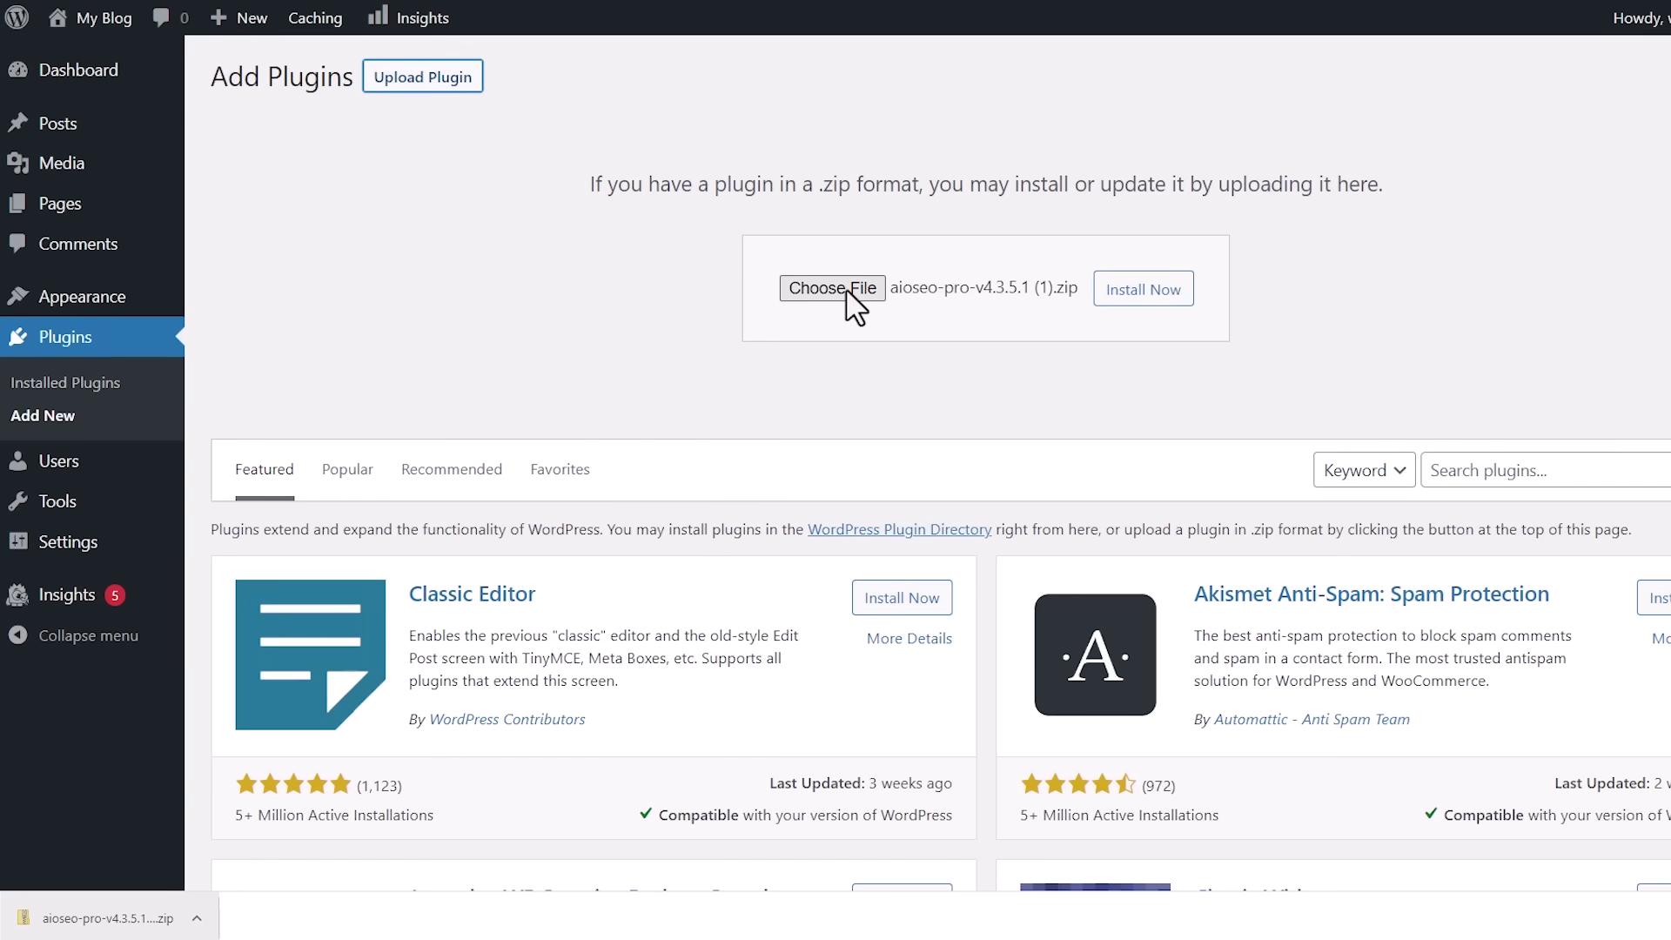
{"action": "left_click", "coordinate": [1163, 295]}
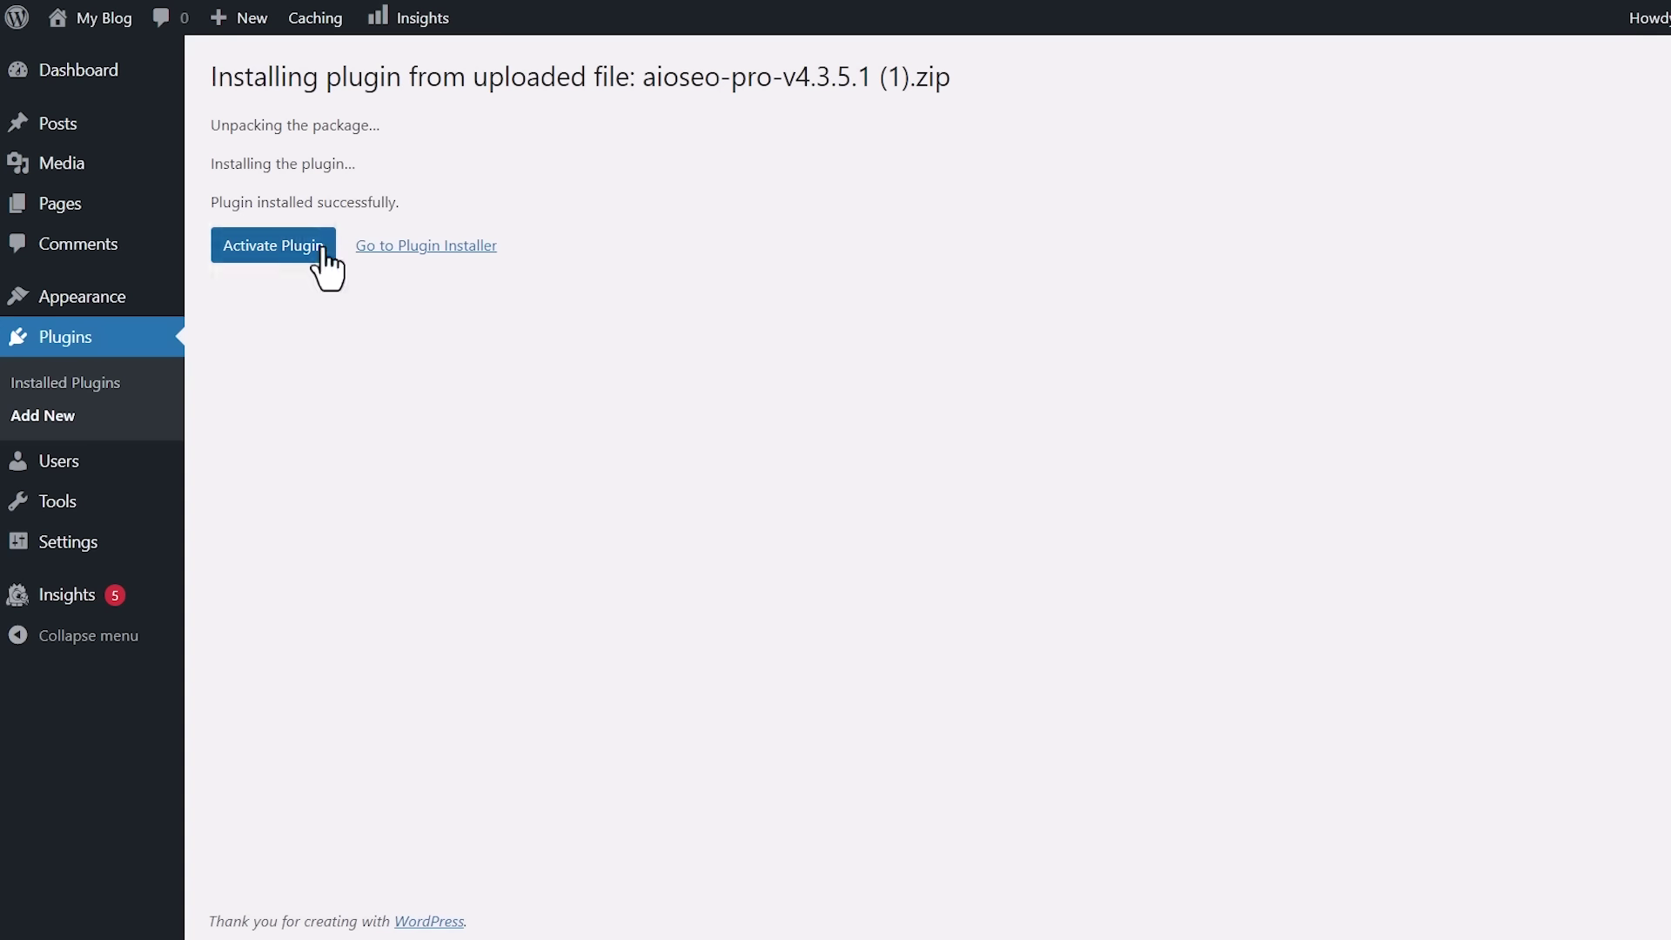
{"action": "left_click", "coordinate": [297, 250]}
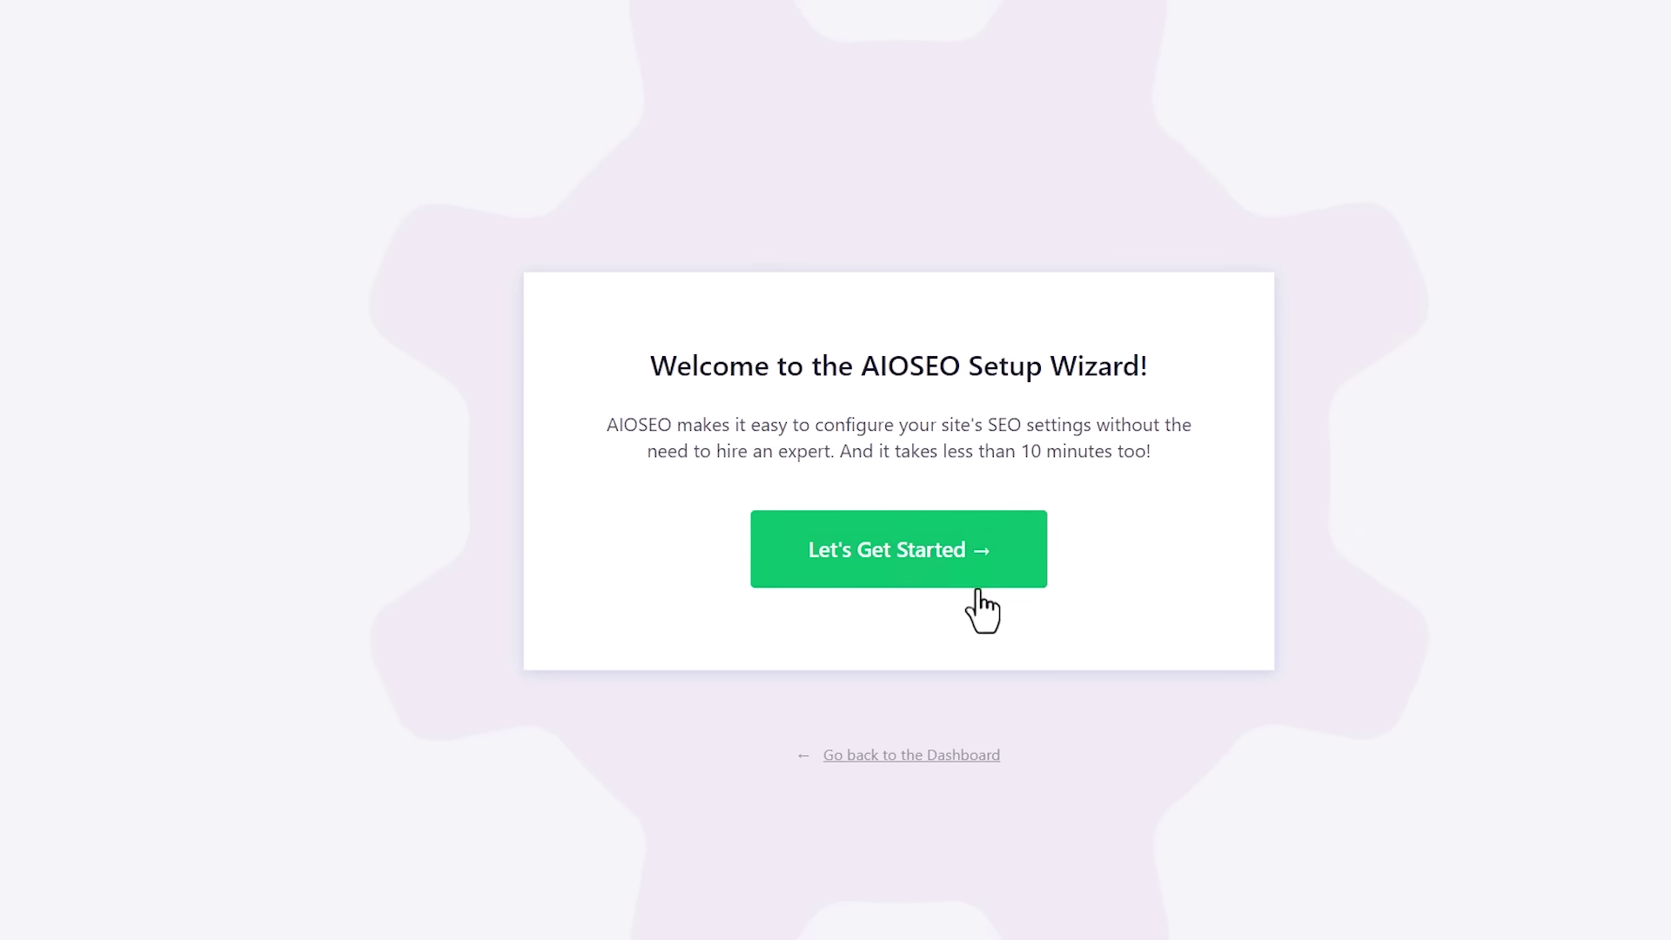
Start the AIOSEO setup wizard, then close and exit it without saving
{"action": "left_click", "coordinate": [916, 576]}
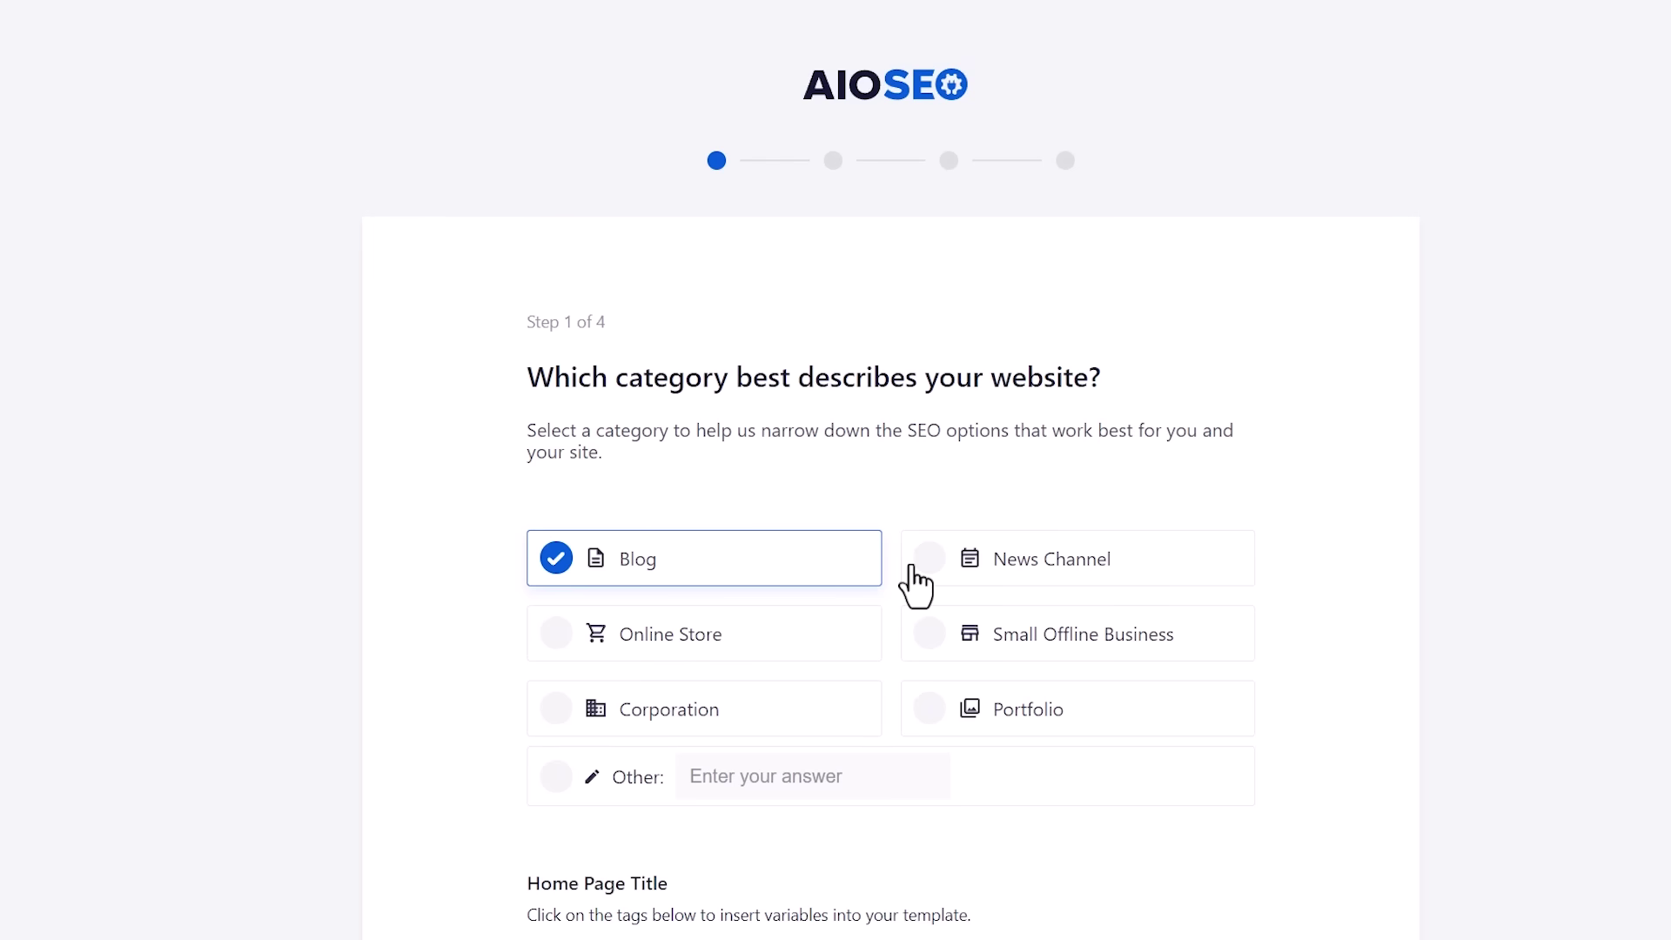
{"action": "scroll", "coordinate": [915, 585], "scroll_direction": "down", "scroll_amount": 10}
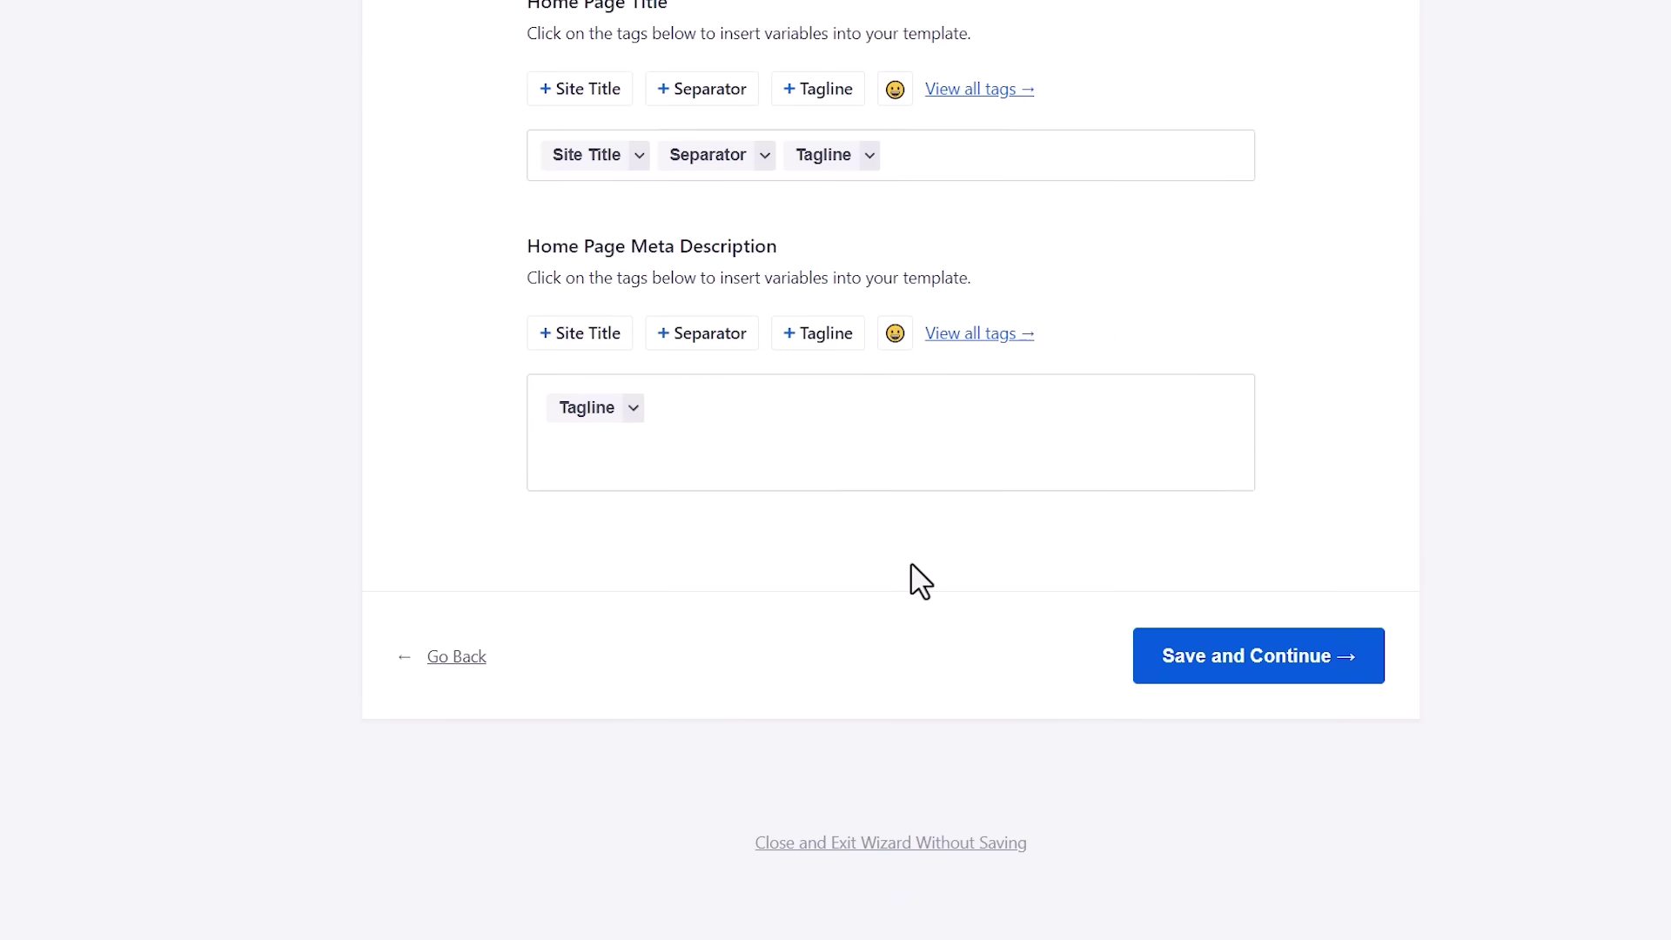
{"action": "scroll", "coordinate": [916, 581], "scroll_direction": "up", "scroll_amount": 1}
{"action": "scroll", "coordinate": [929, 858], "scroll_direction": "down", "scroll_amount": 1}
{"action": "left_click", "coordinate": [922, 846]}
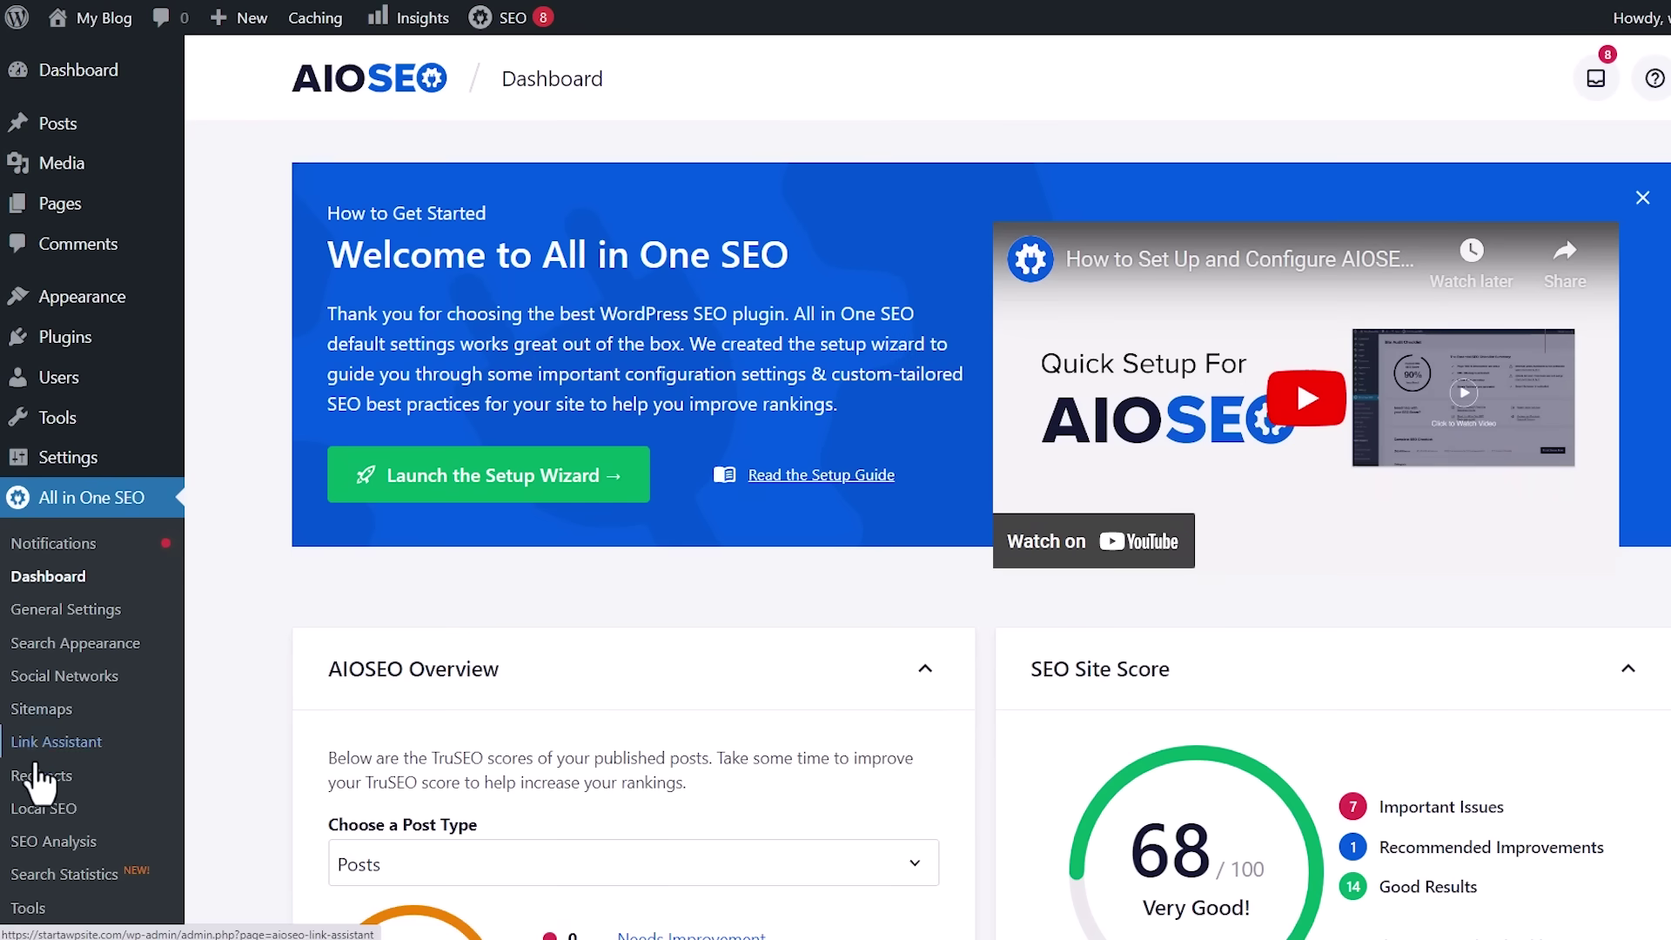
Open All in One SEO Sitemaps on the HTML Sitemap tab and review its display options
{"action": "left_click", "coordinate": [39, 710]}
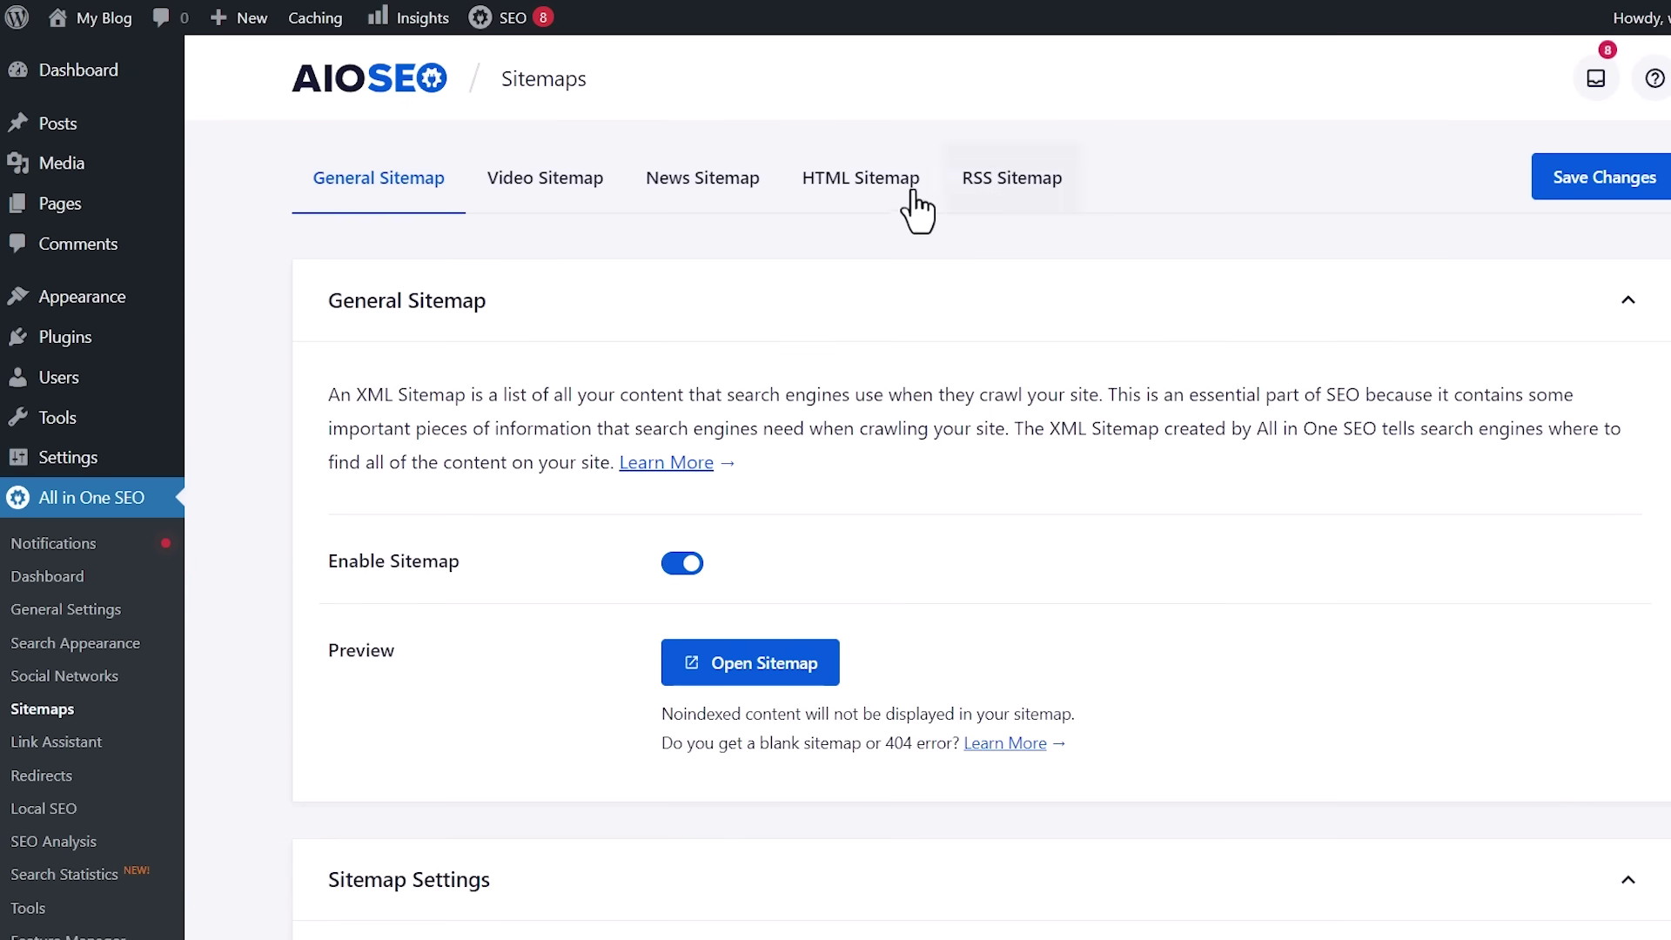
{"action": "left_click", "coordinate": [889, 198]}
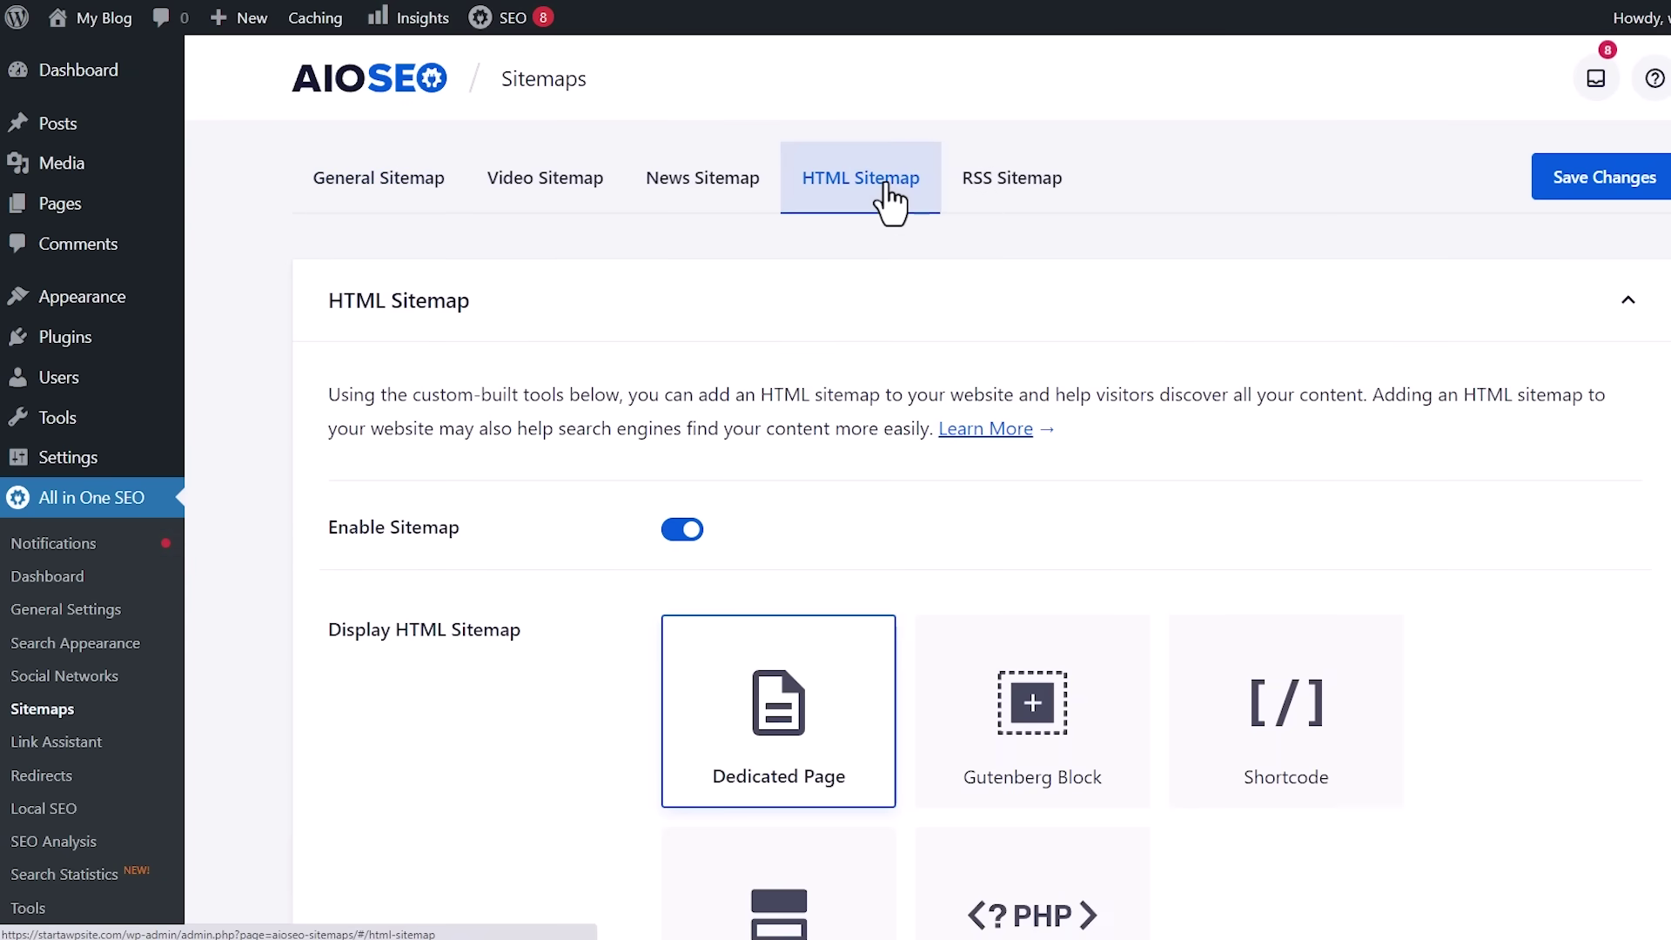
{"action": "scroll", "coordinate": [867, 496], "scroll_direction": "down", "scroll_amount": 1}
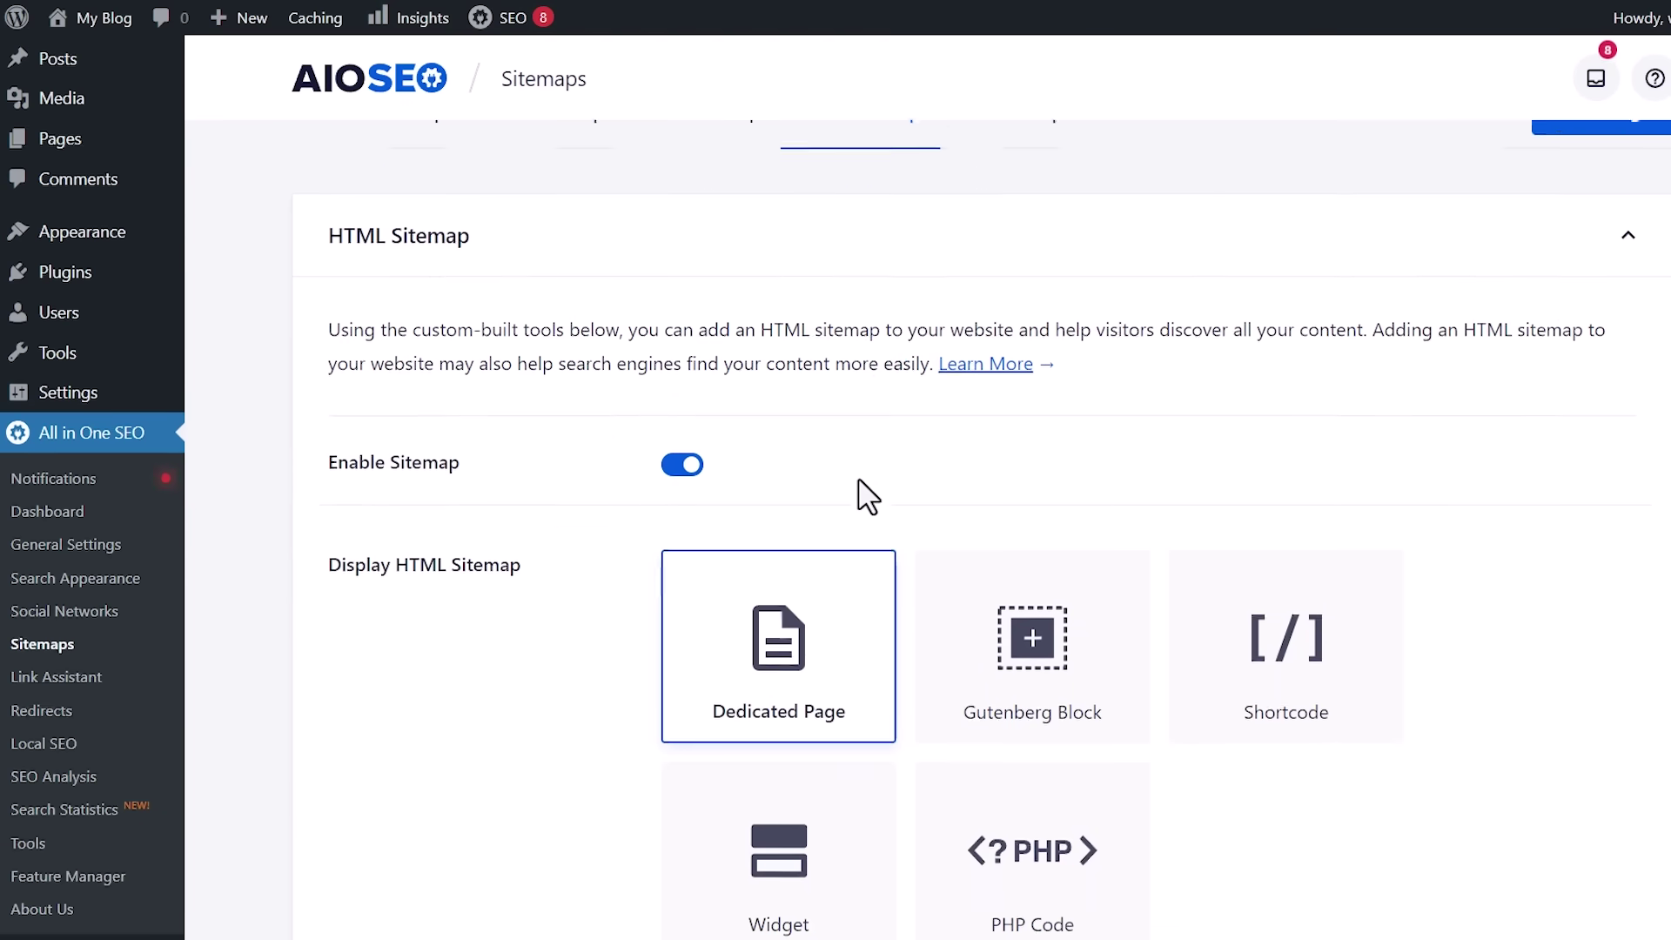
{"action": "scroll", "coordinate": [868, 496], "scroll_direction": "down", "scroll_amount": 3}
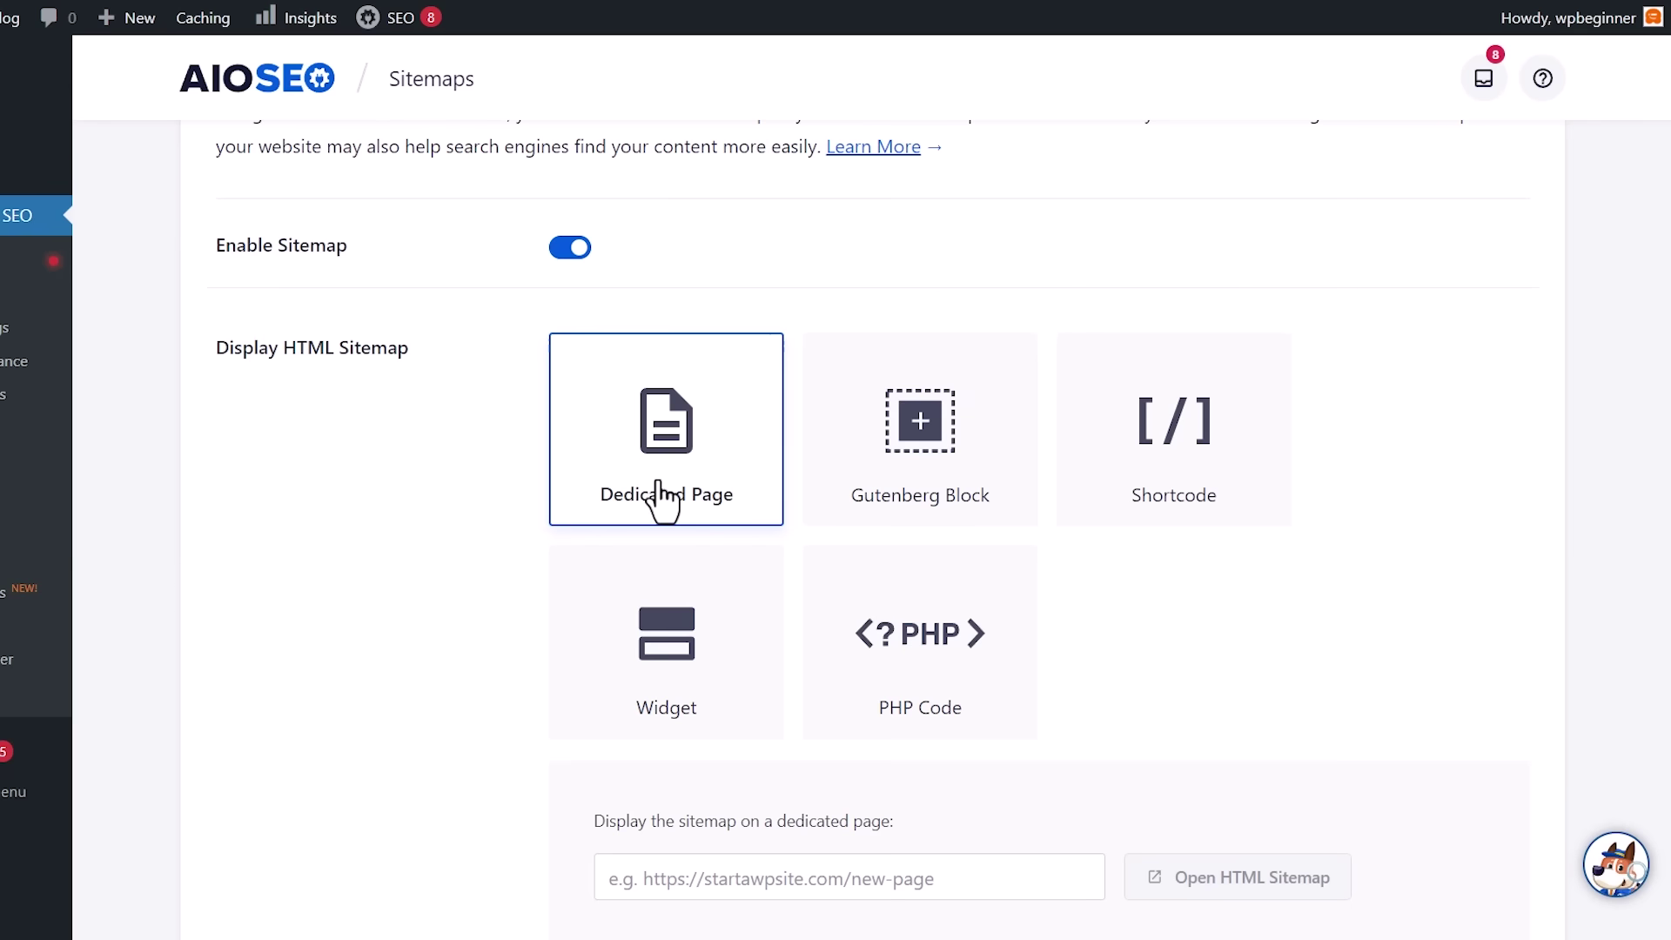
{"action": "scroll", "coordinate": [685, 566], "scroll_direction": "up", "scroll_amount": 1}
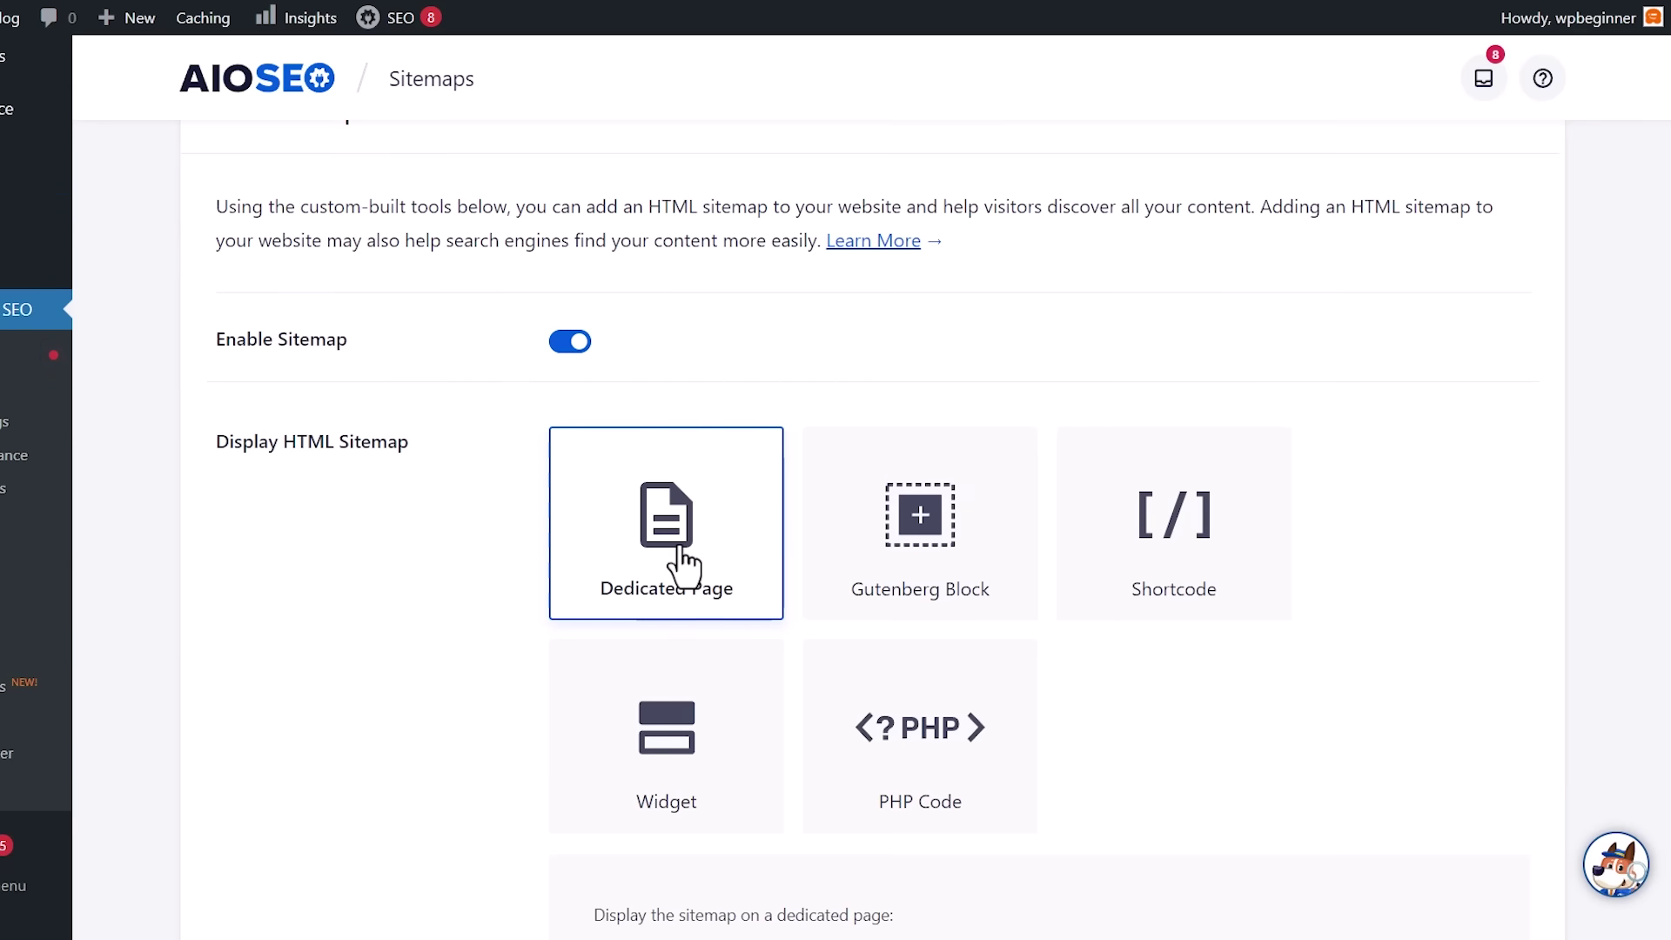
{"action": "scroll", "coordinate": [143, 549], "scroll_direction": "up", "scroll_amount": 2}
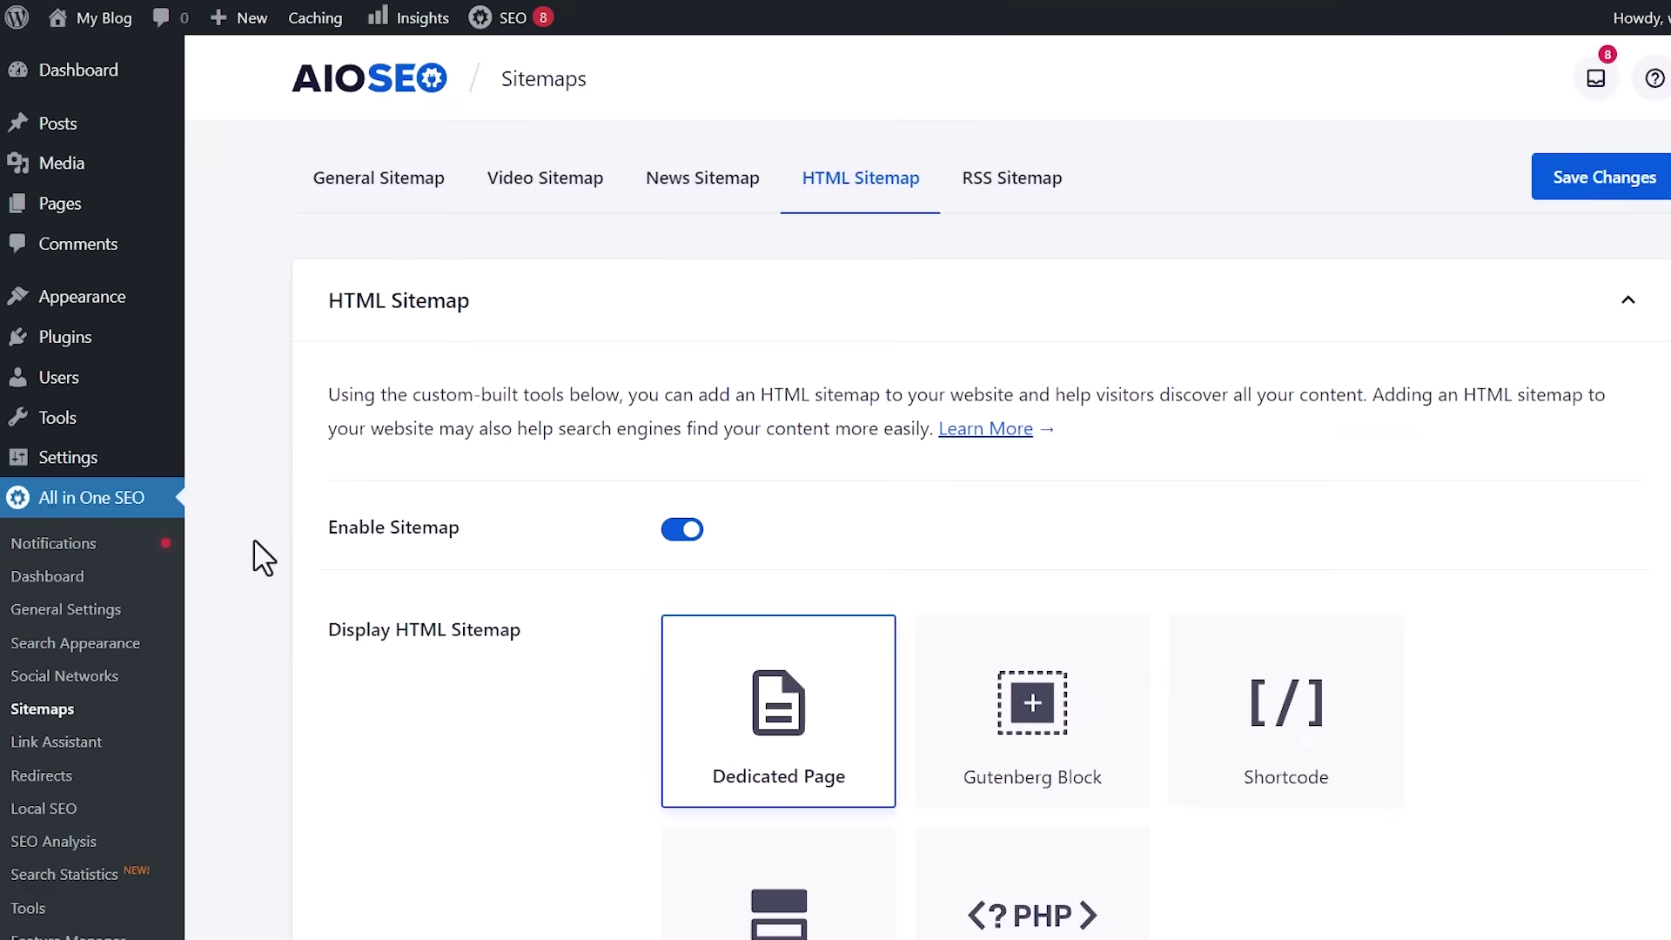
Open the All Pages list in a new browser tab
{"action": "mouse_move", "coordinate": [107, 212]}
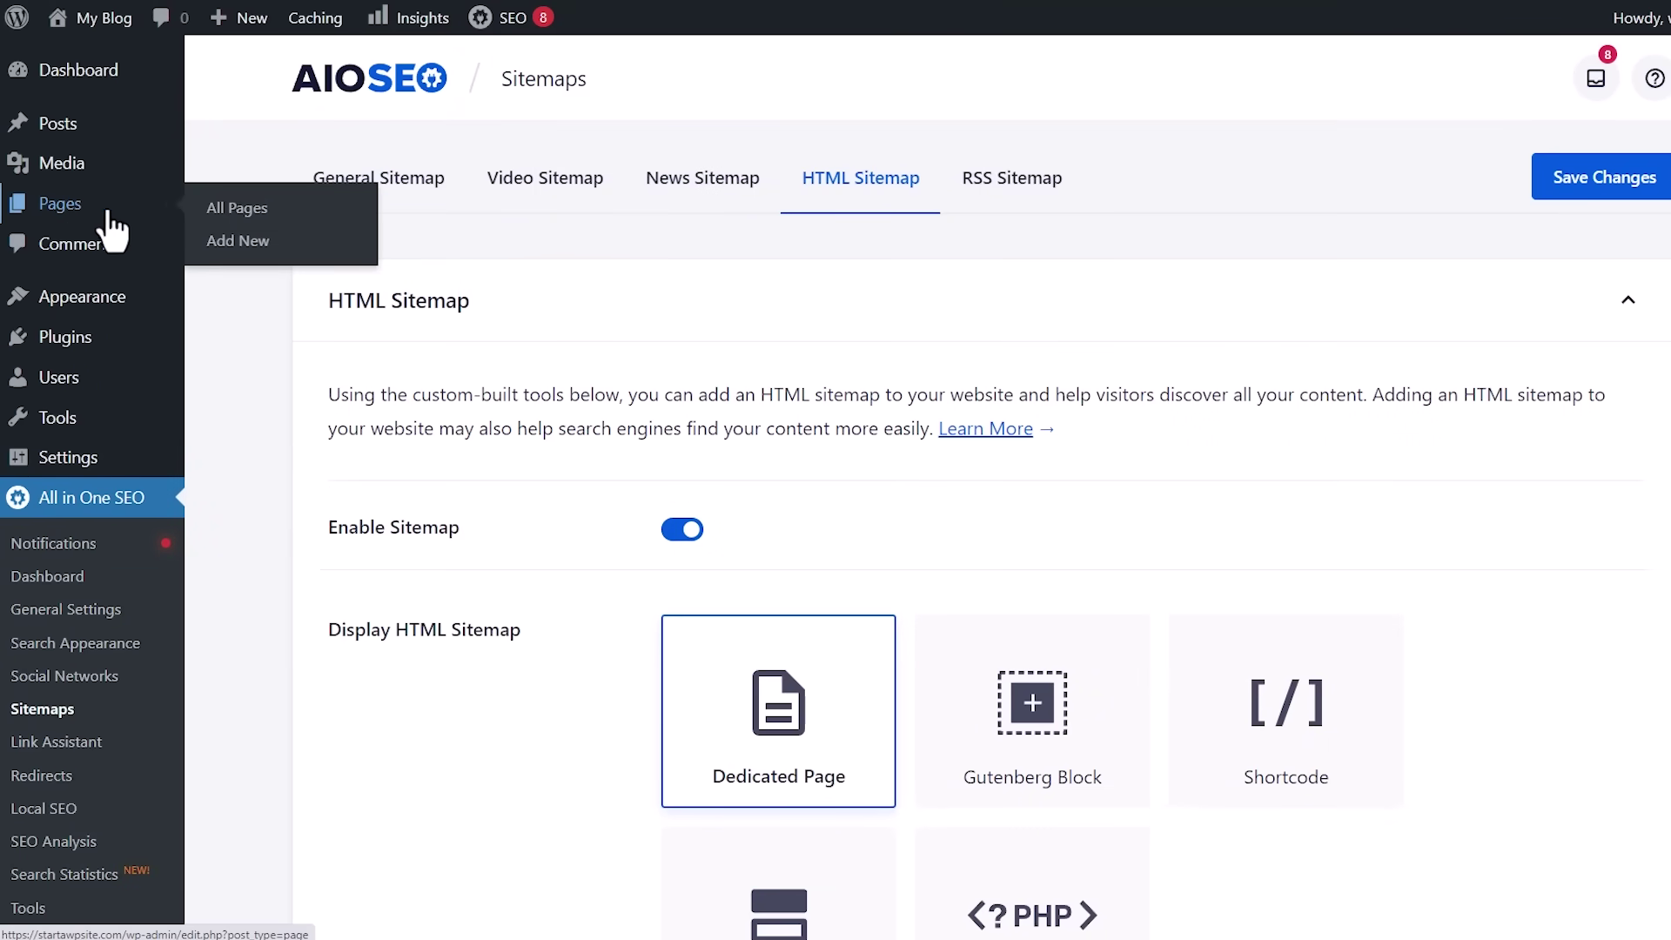
{"action": "right_click", "coordinate": [237, 209]}
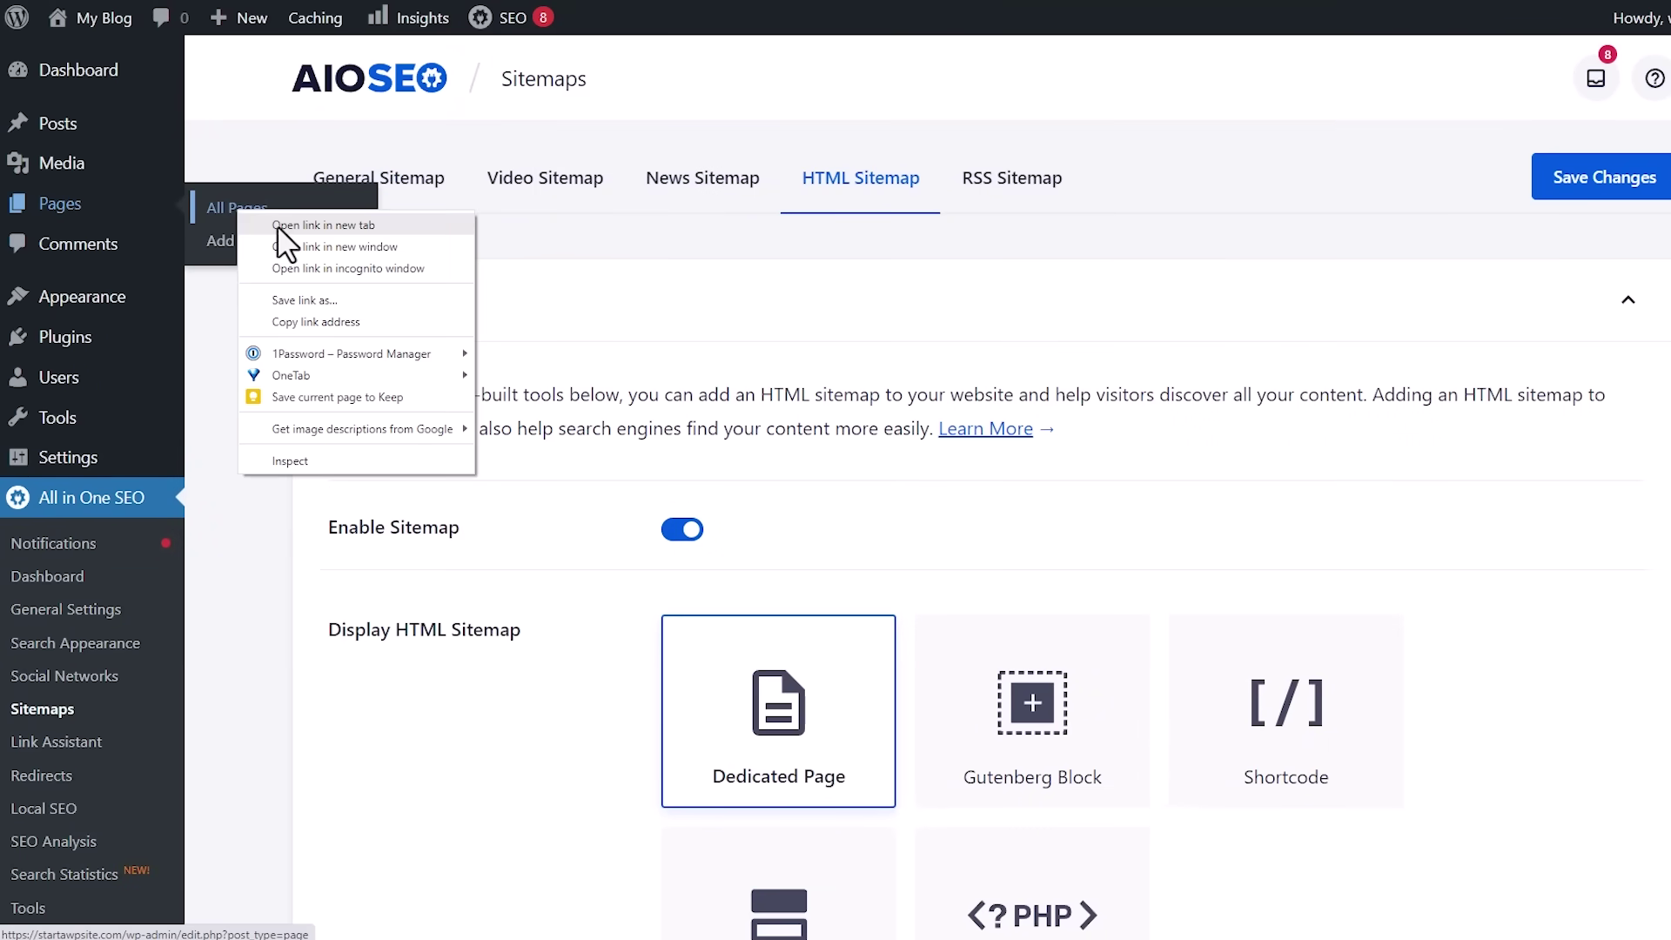
{"action": "left_click", "coordinate": [280, 227]}
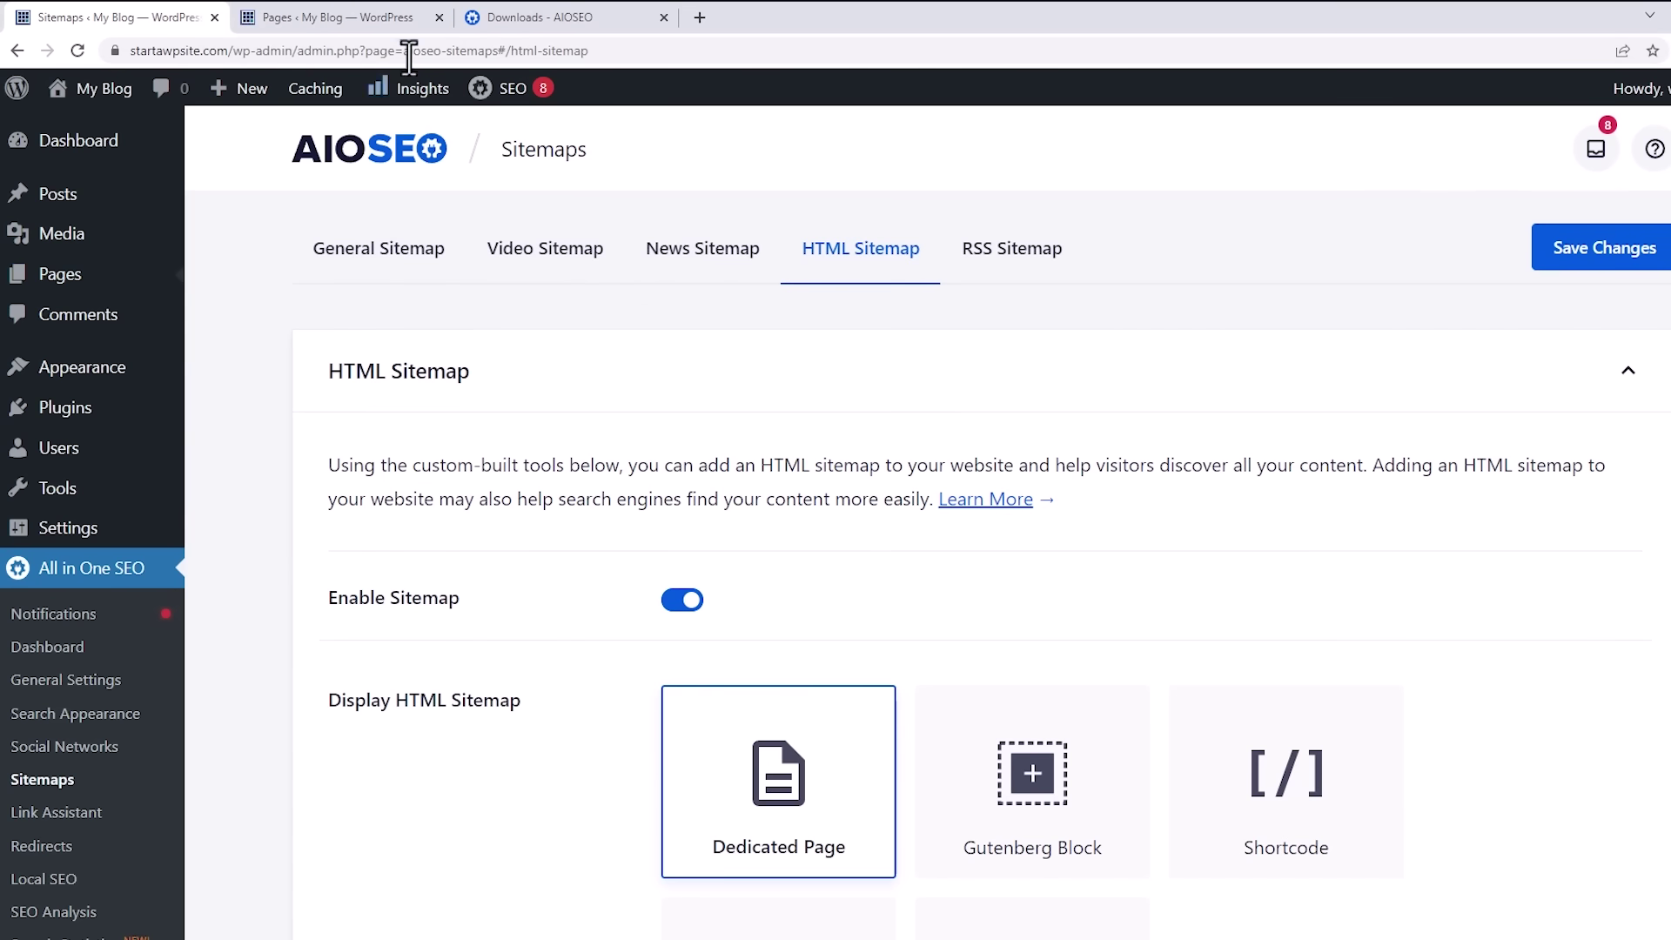
{"action": "left_click", "coordinate": [381, 35]}
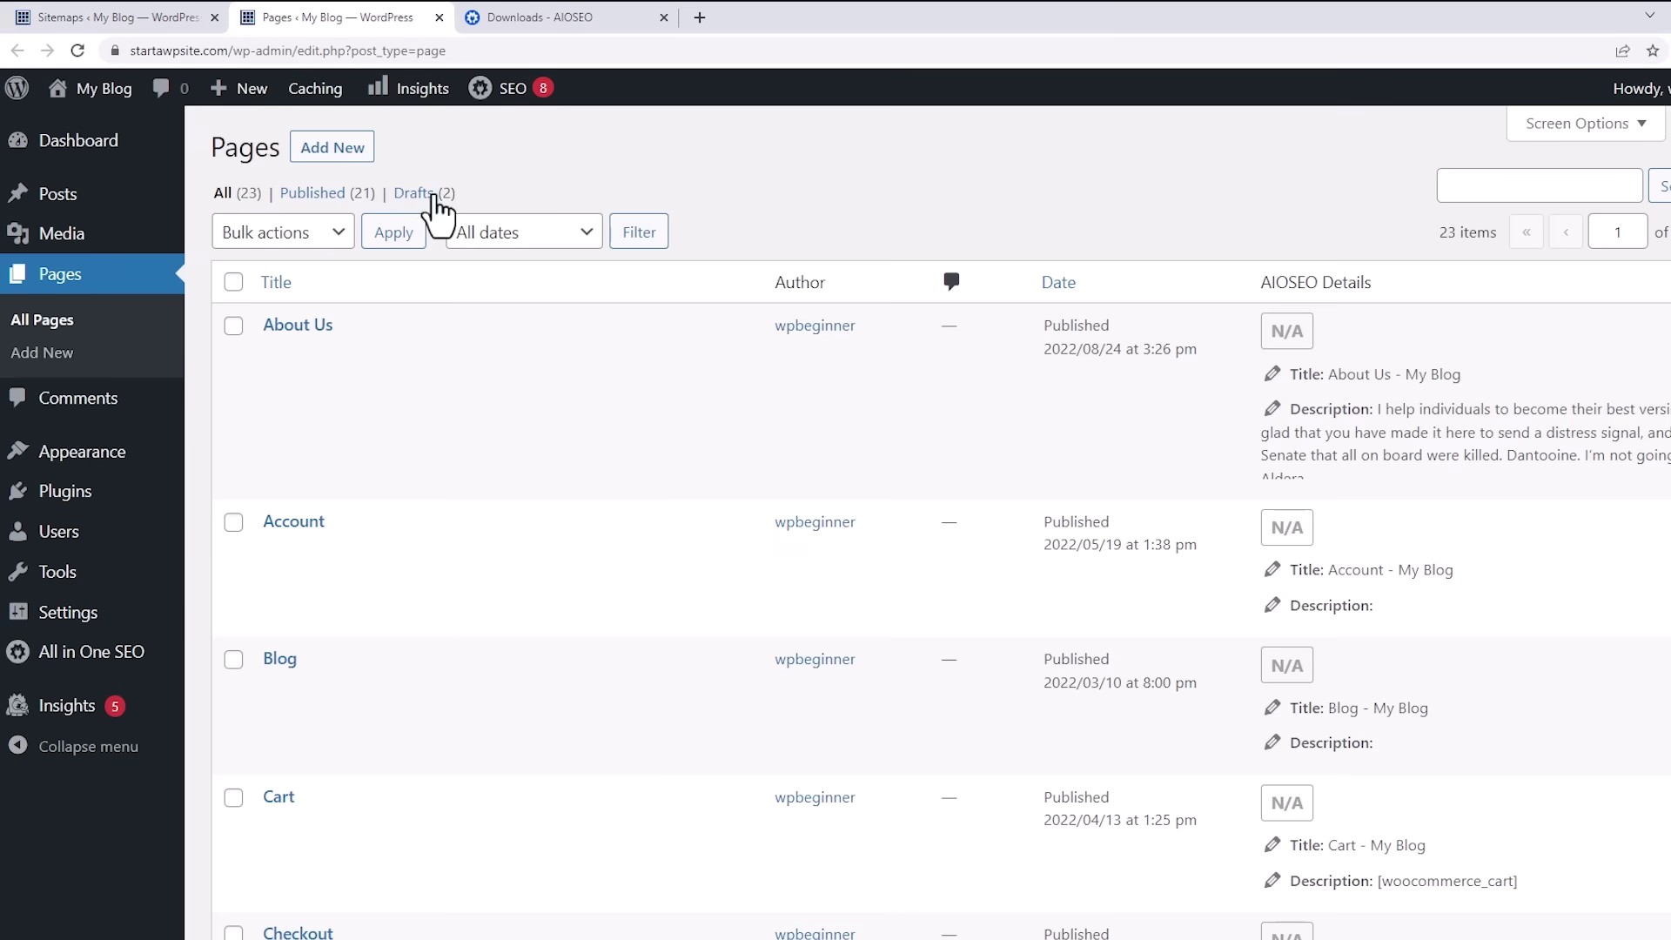
Create and publish a page titled 'HTML Sitemap', then copy its address
{"action": "left_click", "coordinate": [333, 78]}
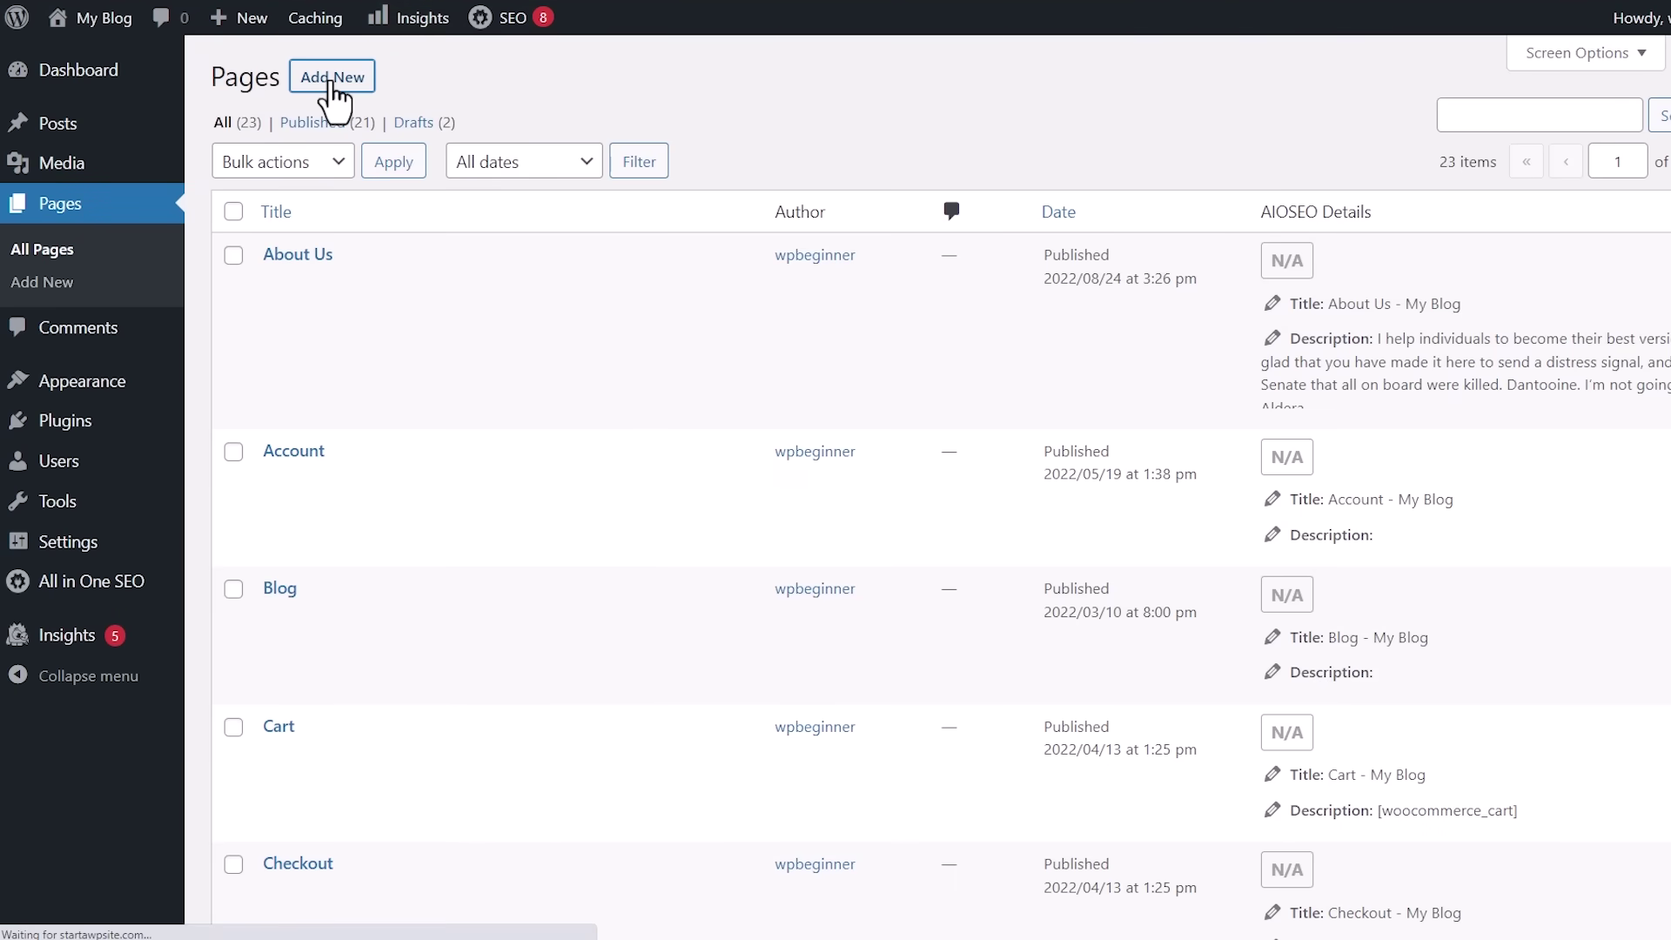
{"action": "type", "text": "HT"}
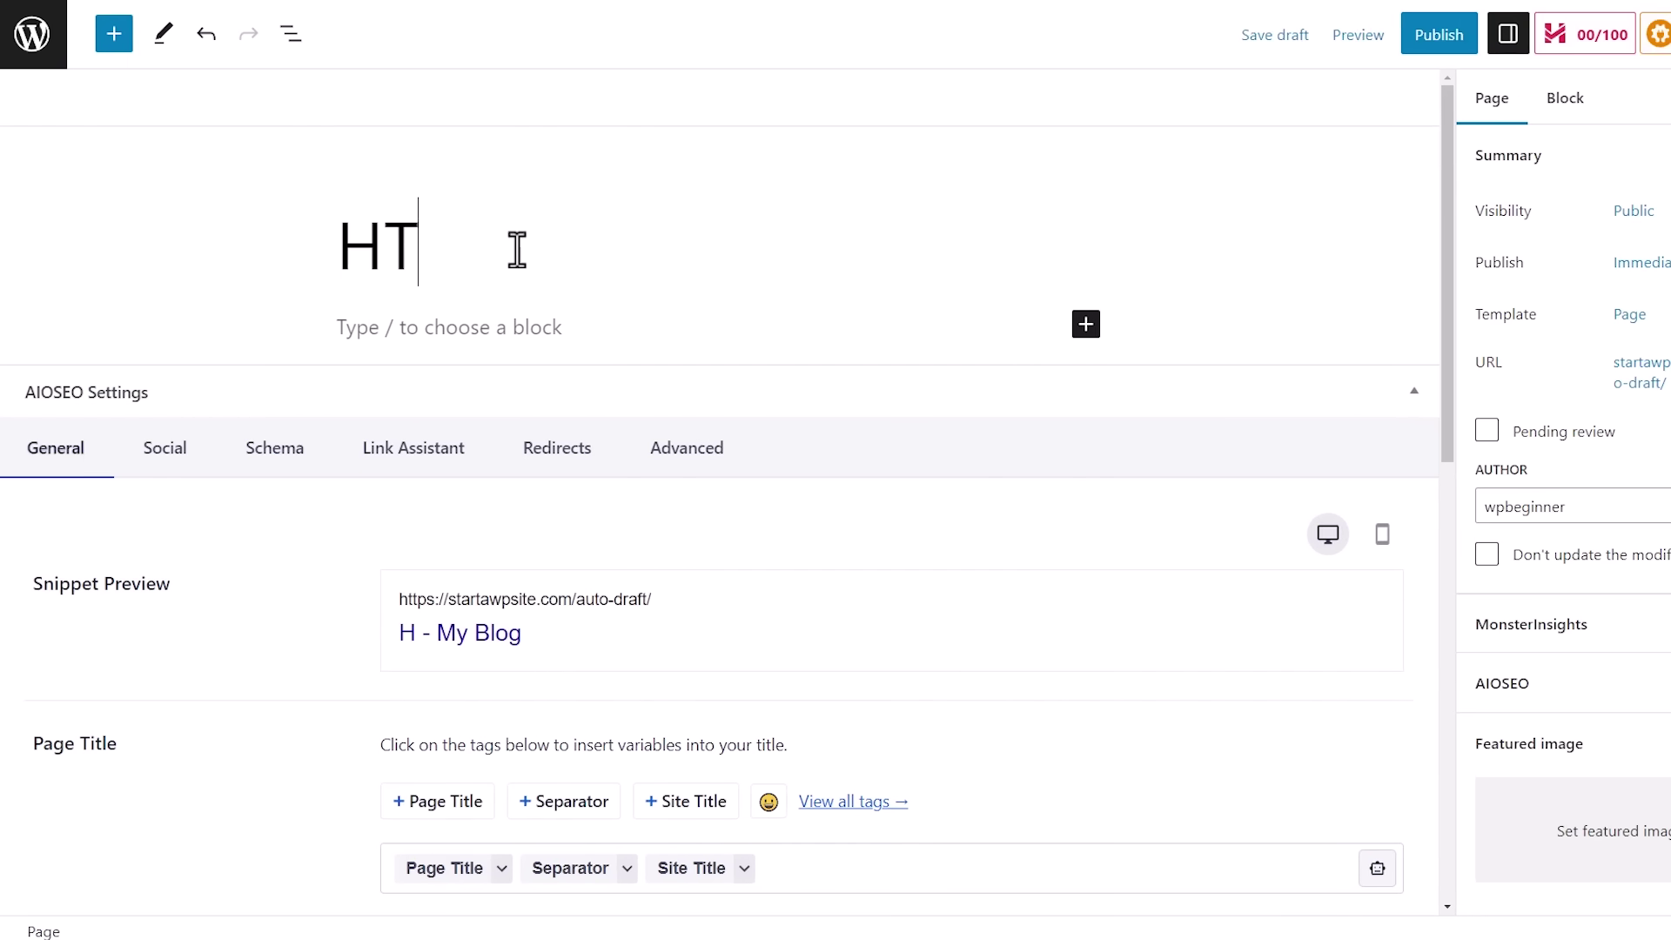
{"action": "type", "text": "ML Sitemap"}
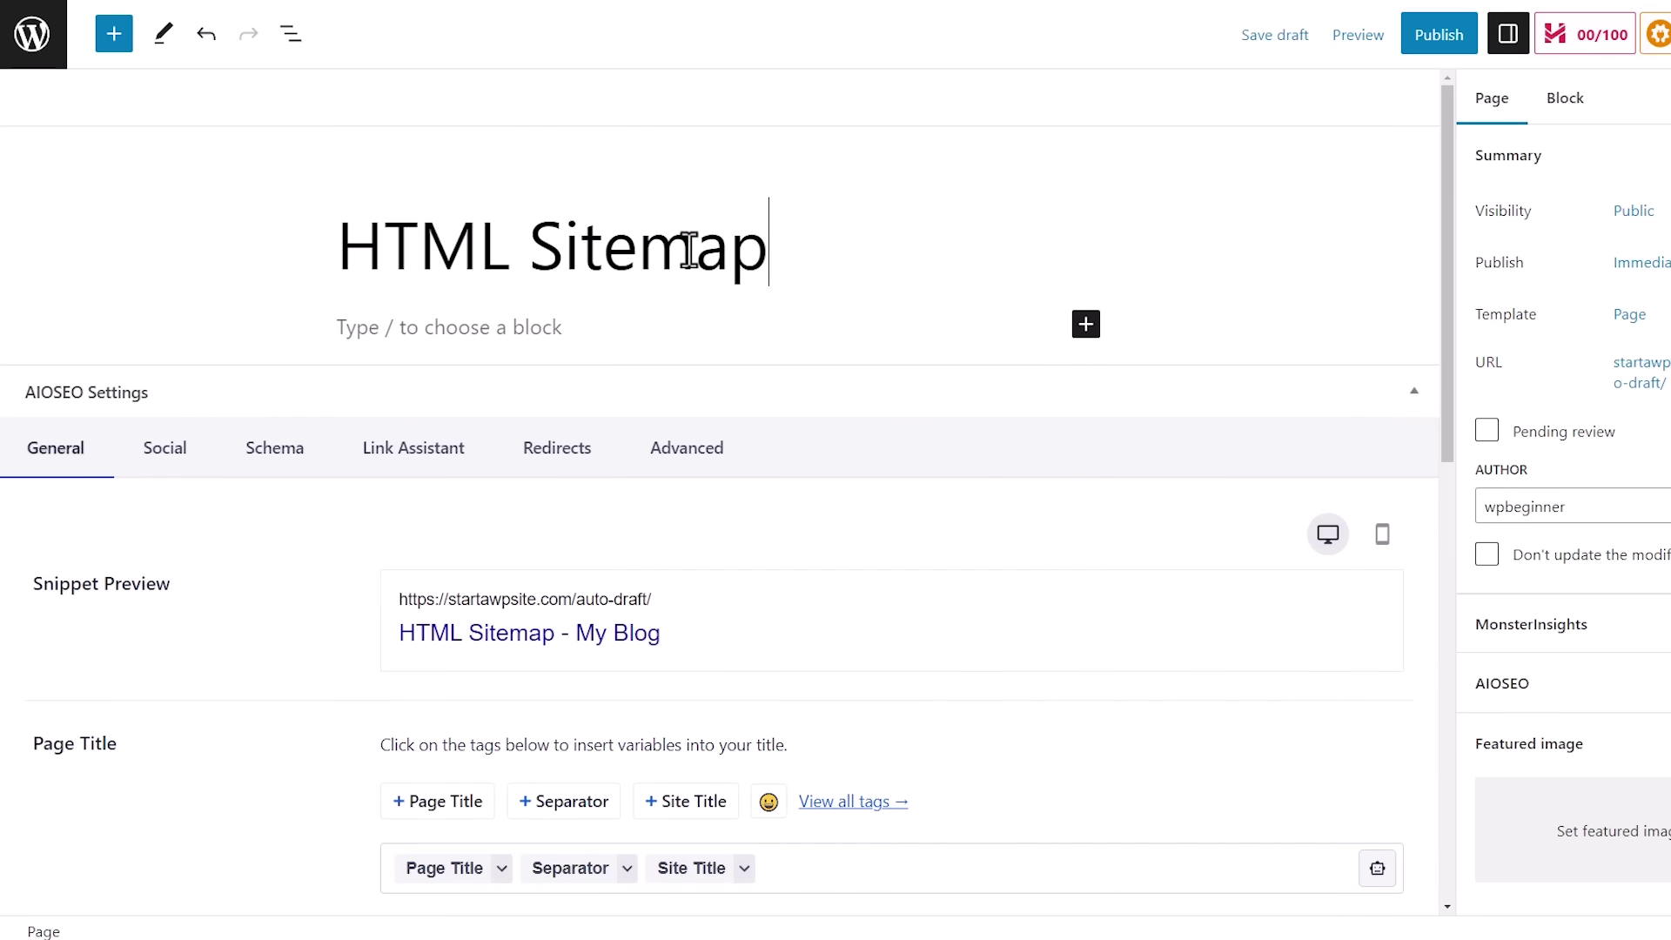
{"action": "left_click", "coordinate": [1417, 44]}
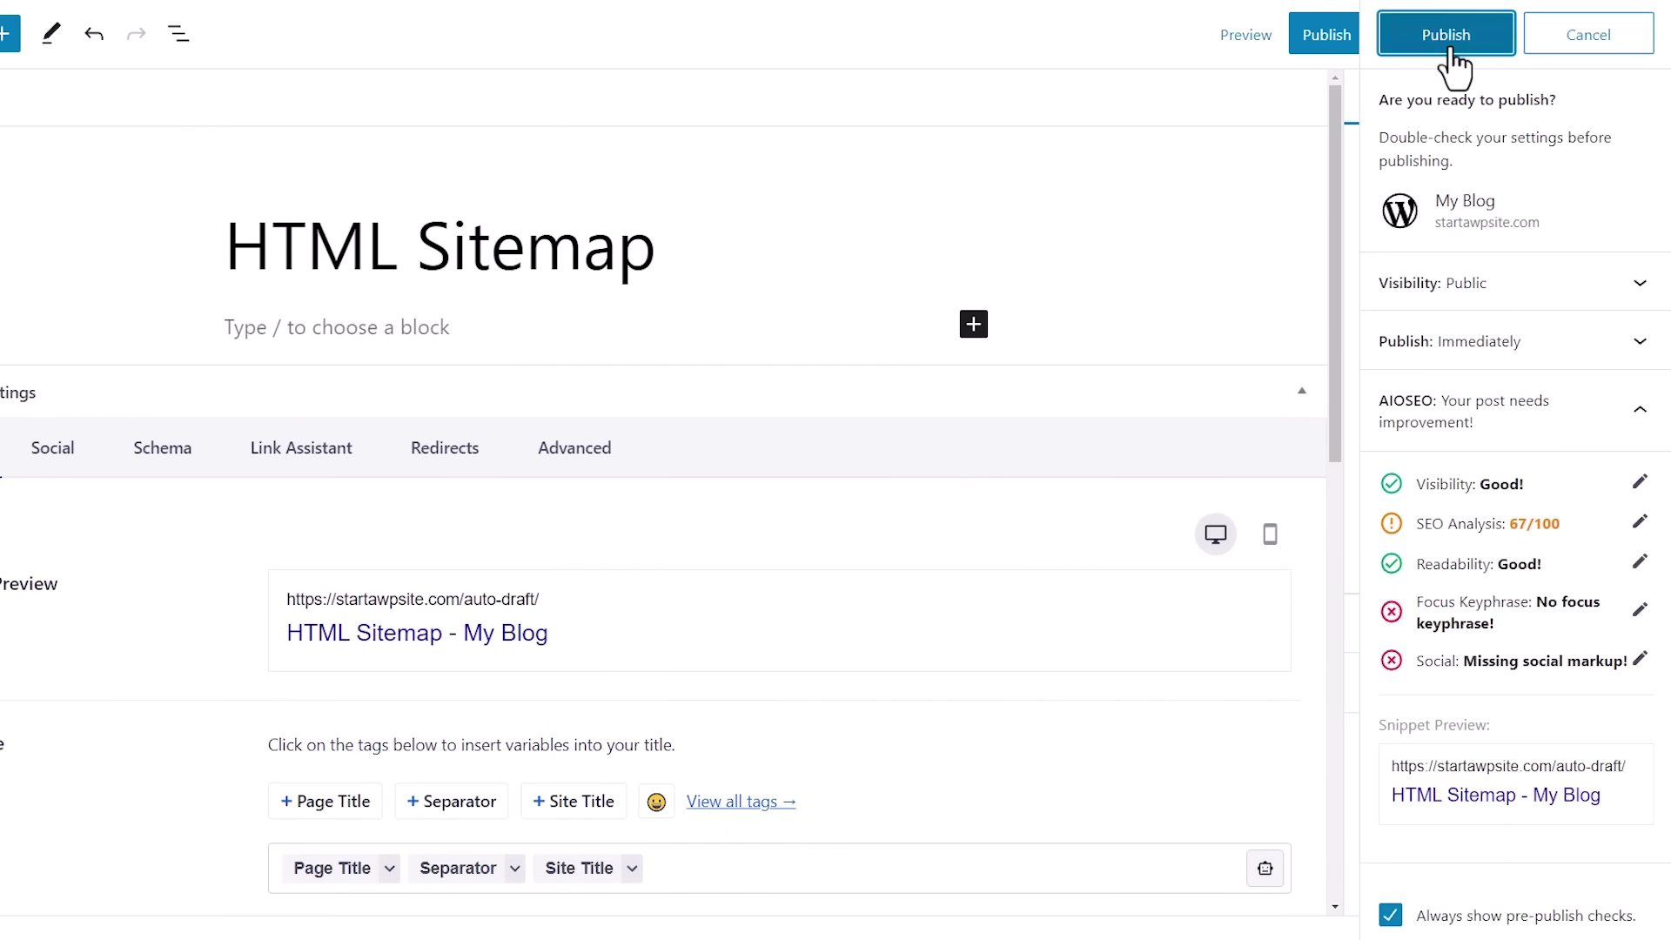
{"action": "left_click", "coordinate": [1545, 43]}
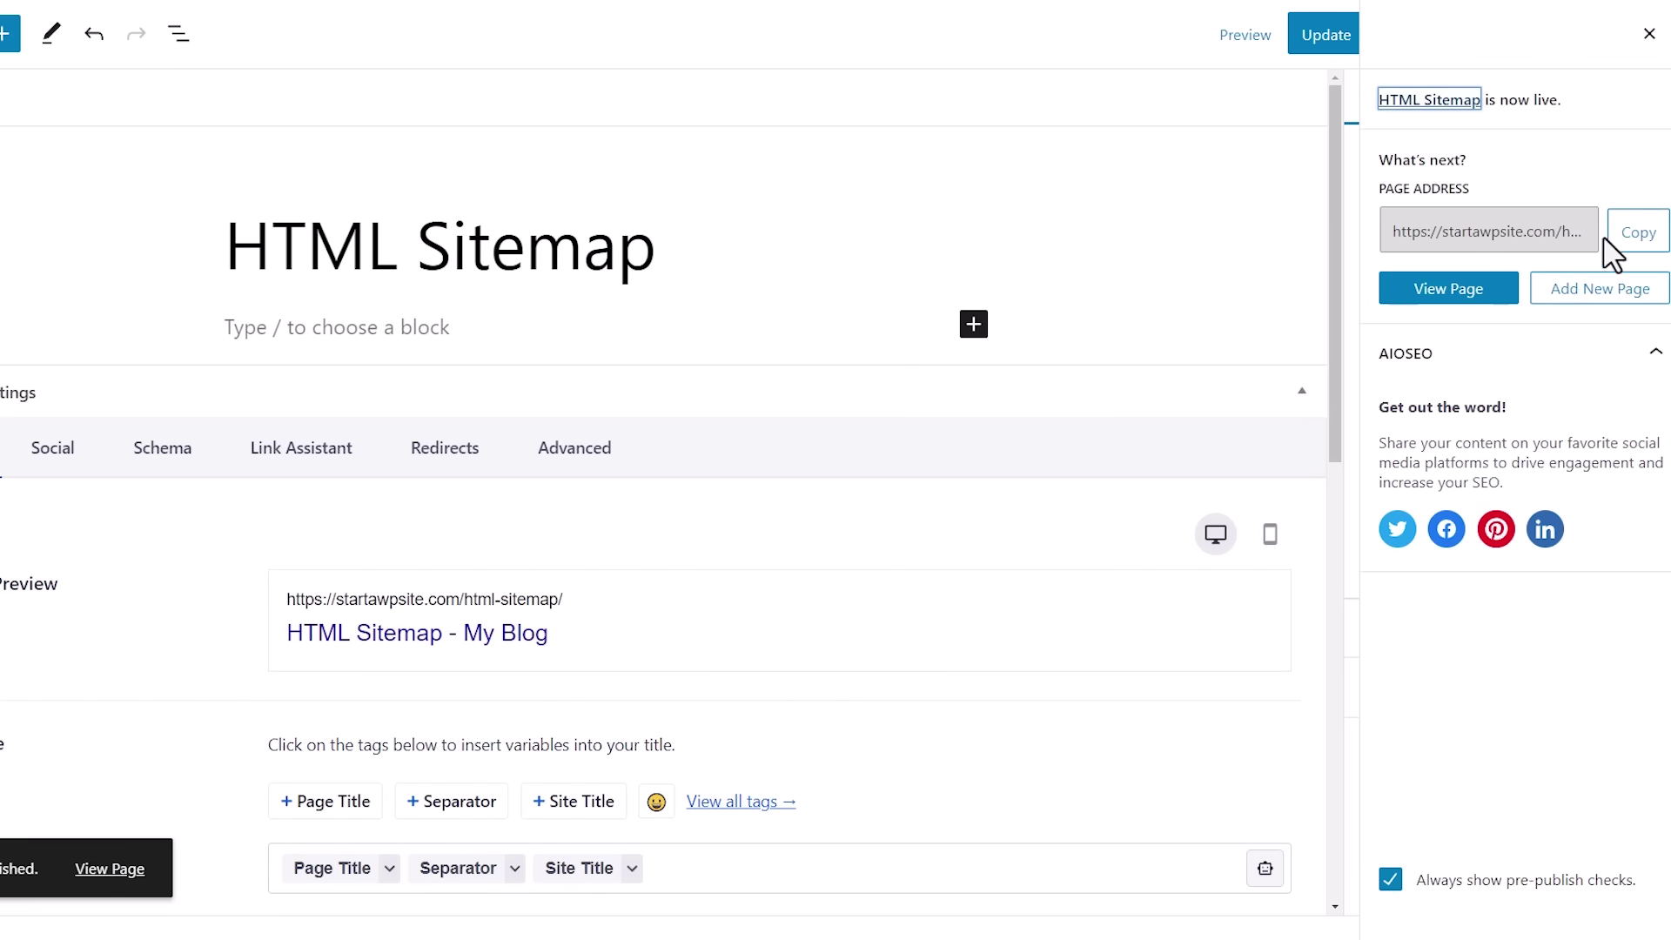
{"action": "left_click", "coordinate": [1628, 246]}
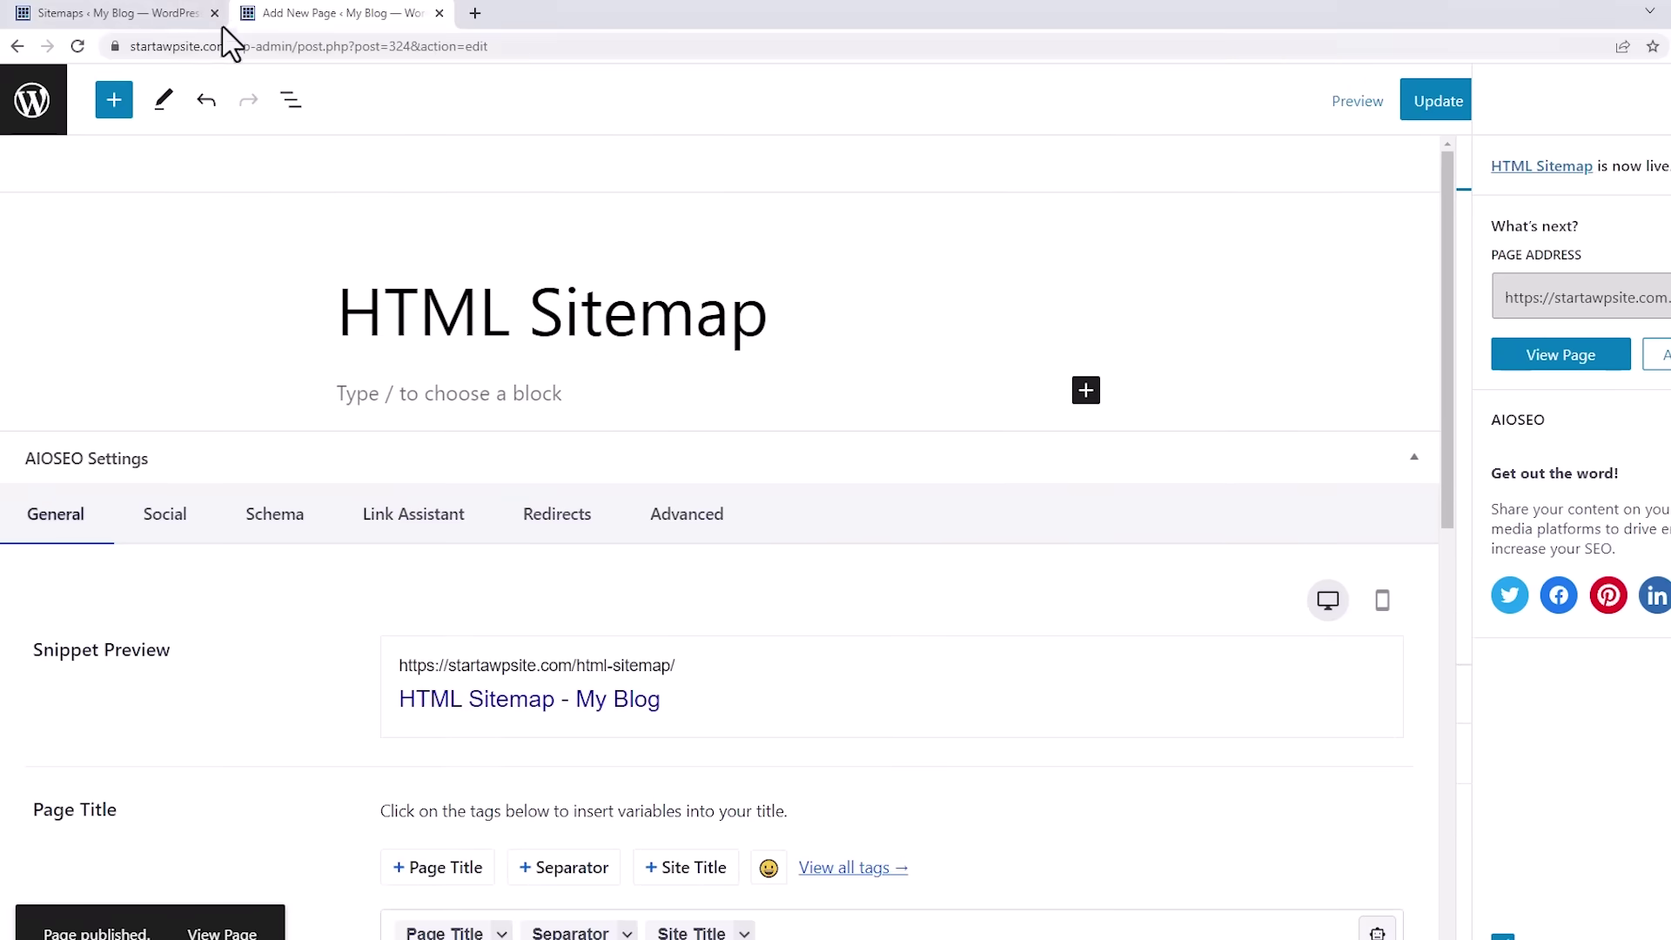
{"action": "left_click", "coordinate": [166, 26]}
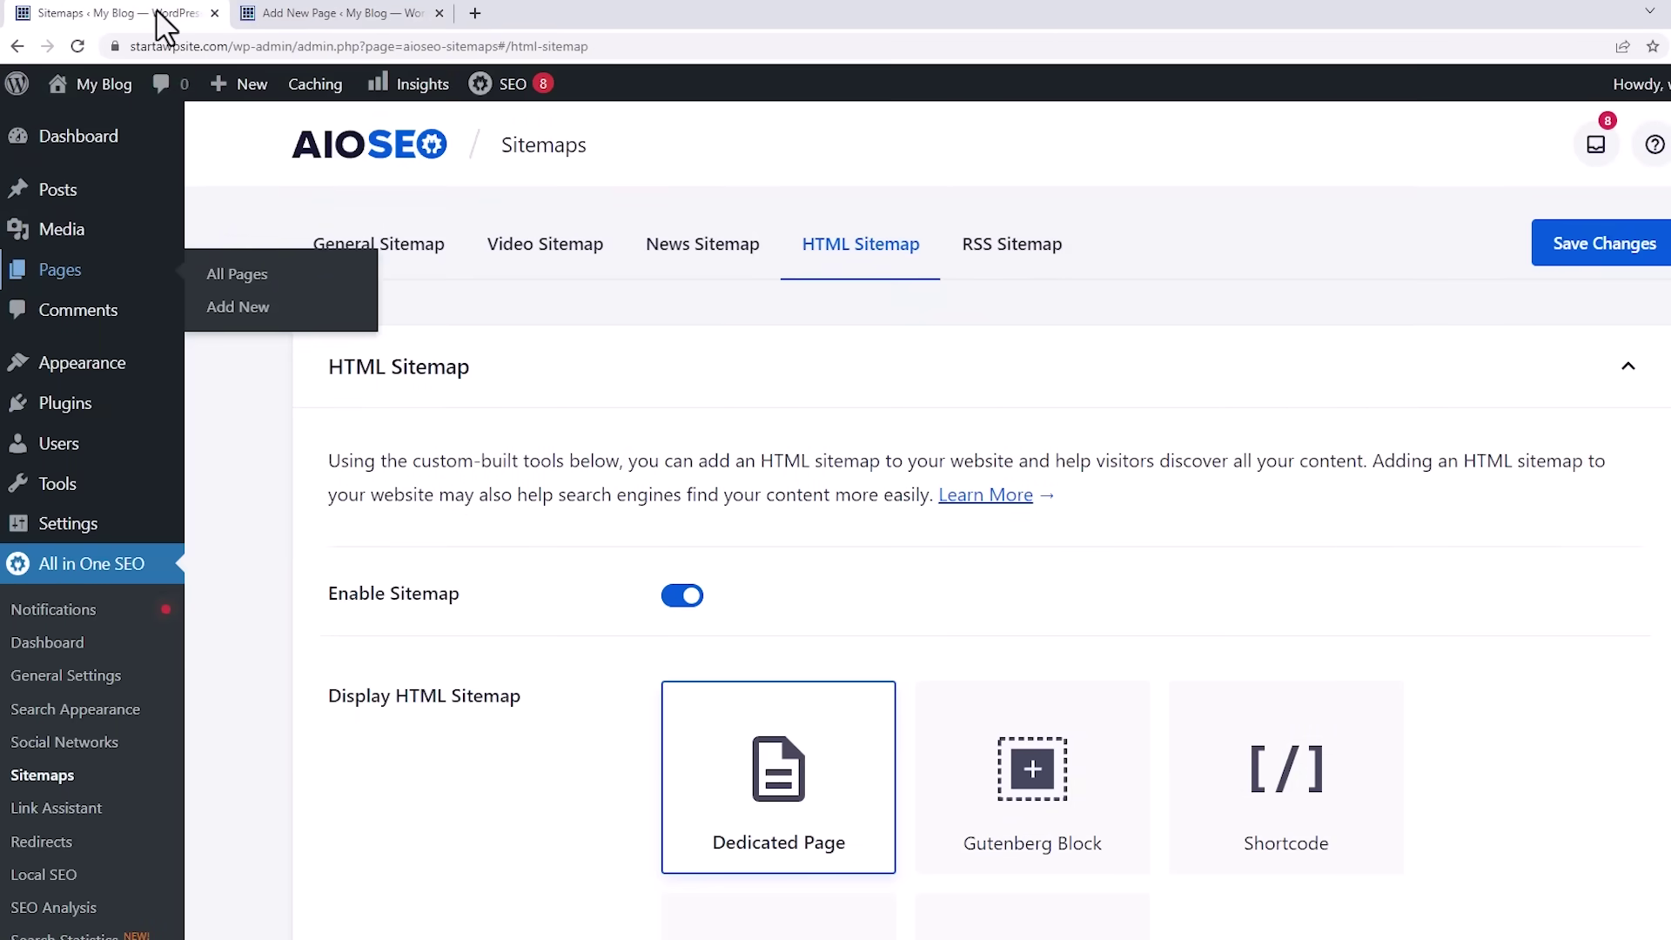
{"action": "scroll", "coordinate": [426, 461], "scroll_direction": "down", "scroll_amount": 4}
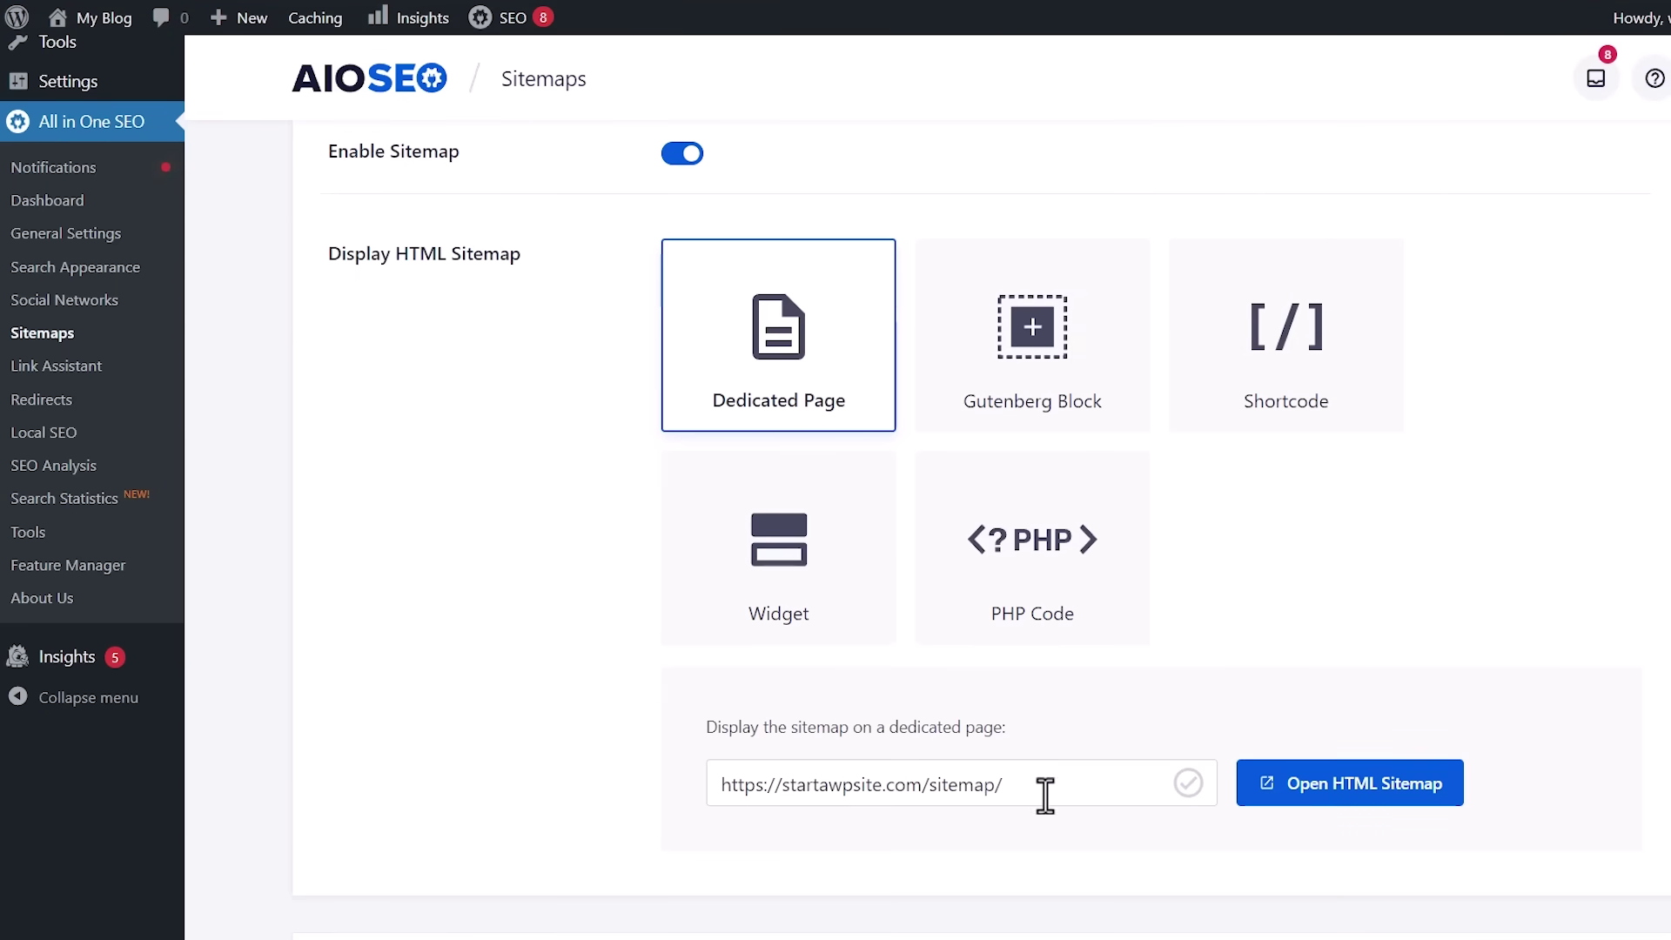
{"action": "left_click_drag", "start_coordinate": [1045, 791], "coordinate": [666, 777]}
{"action": "key", "text": "BackSpace"}
{"action": "scroll", "coordinate": [794, 686], "scroll_direction": "down", "scroll_amount": 1}
{"action": "right_click", "coordinate": [799, 688]}
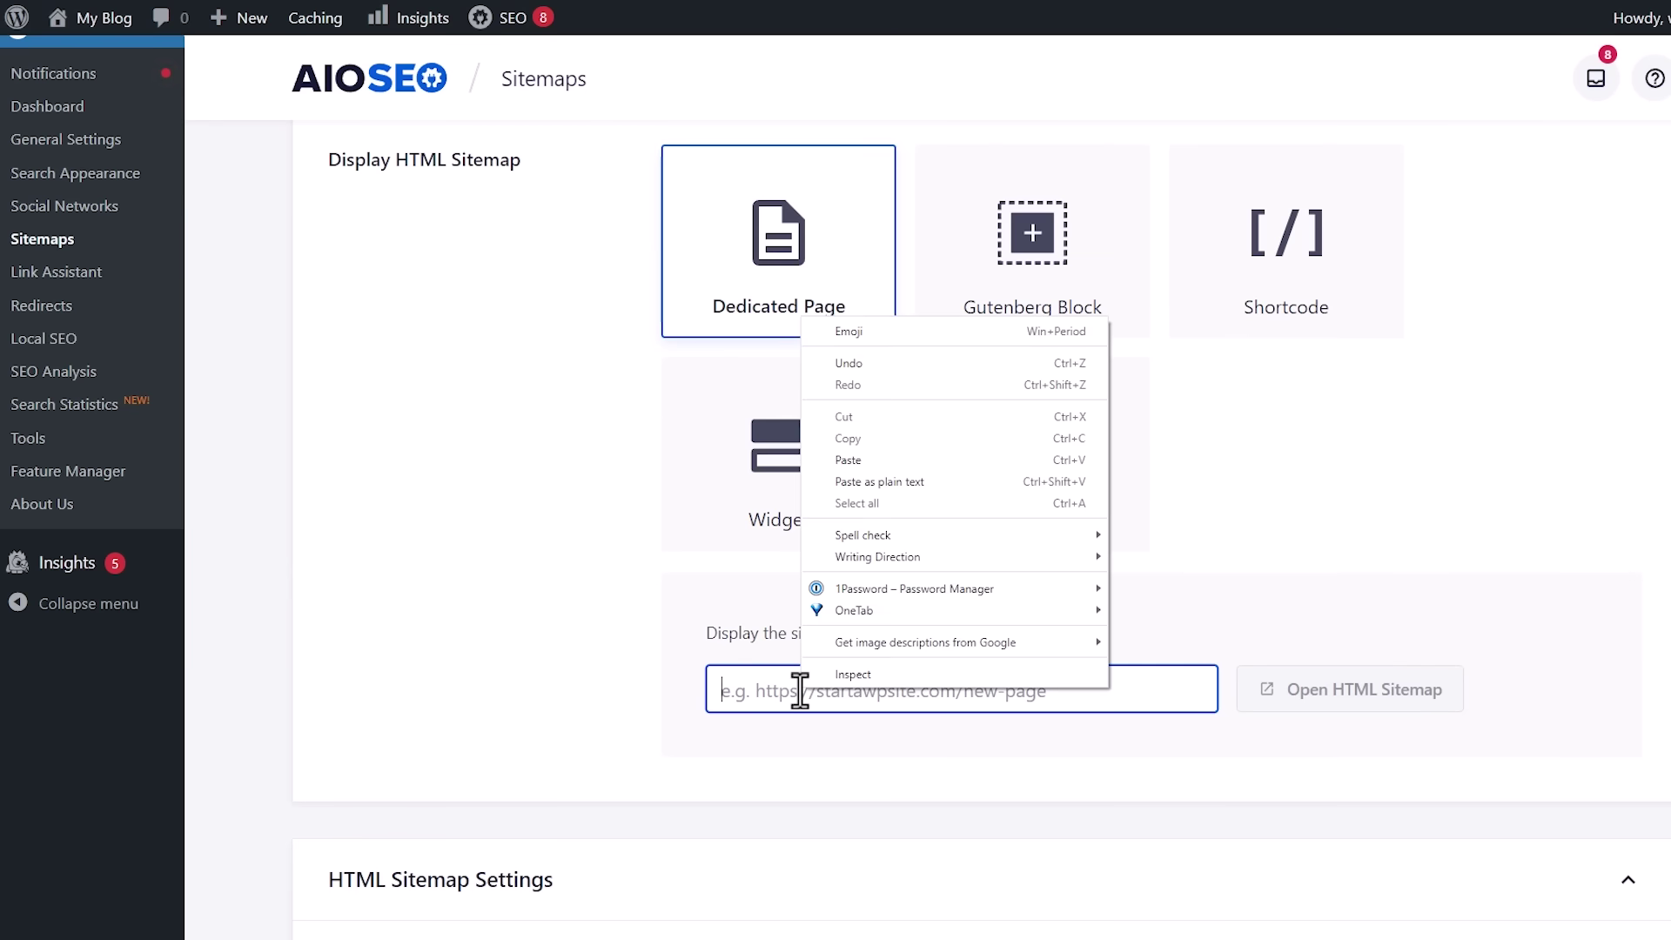
{"action": "left_click", "coordinate": [871, 462]}
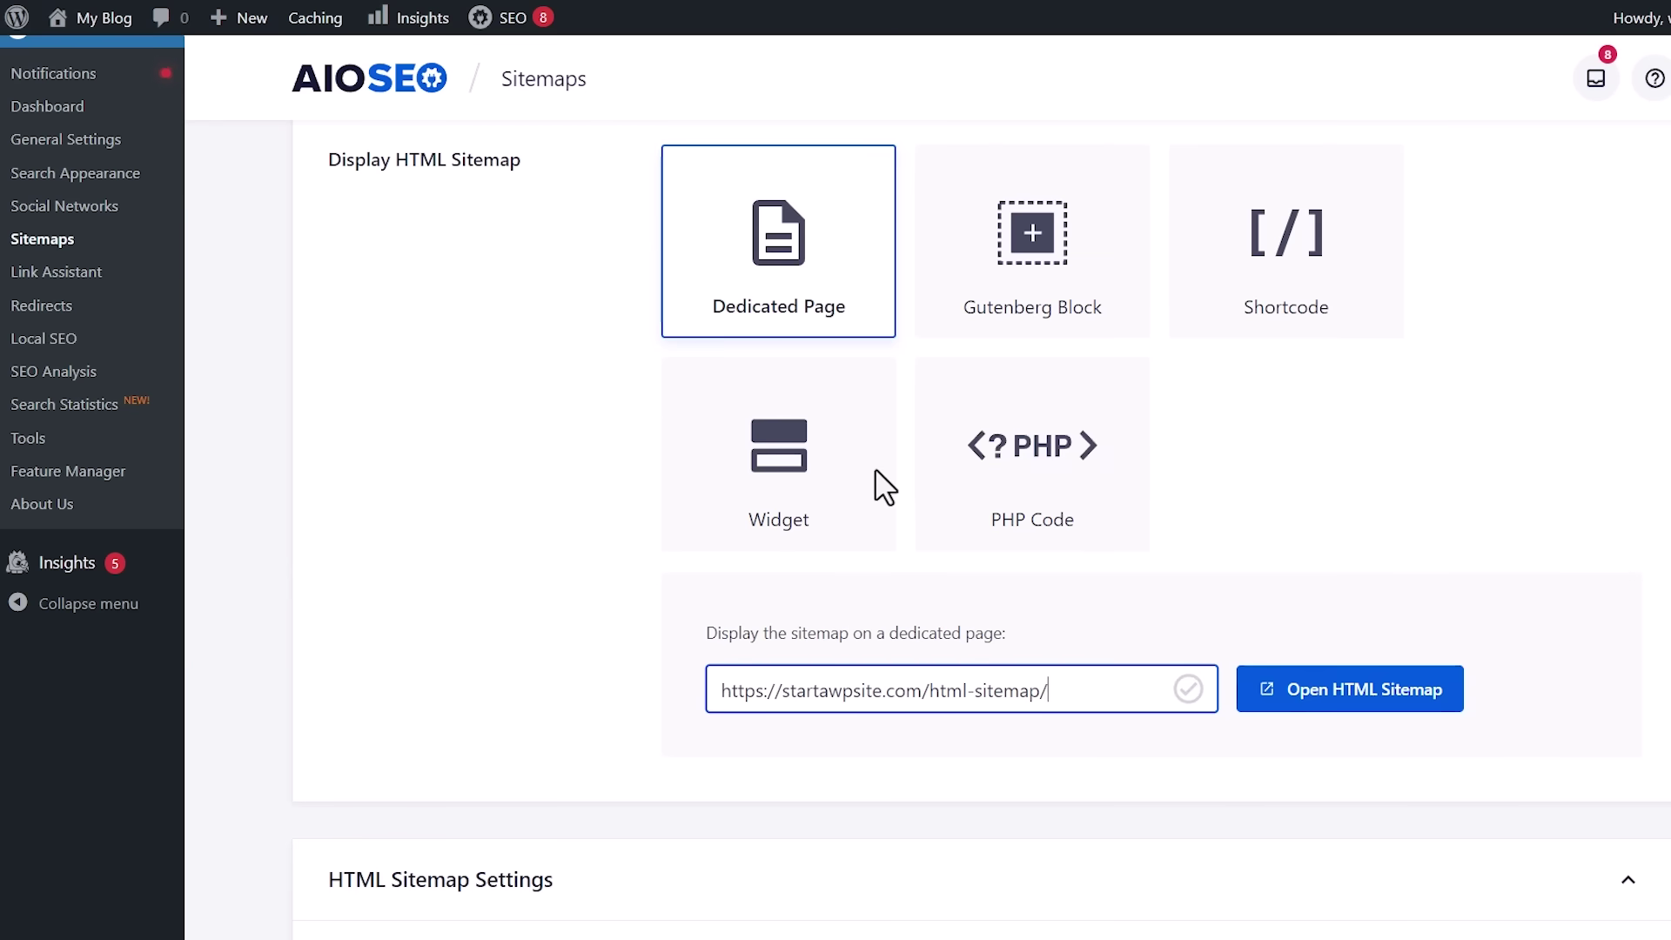
Preview individual post type choices, toggling Pages, then re-enable Include All Post Types
{"action": "scroll", "coordinate": [1369, 742], "scroll_direction": "down", "scroll_amount": 6}
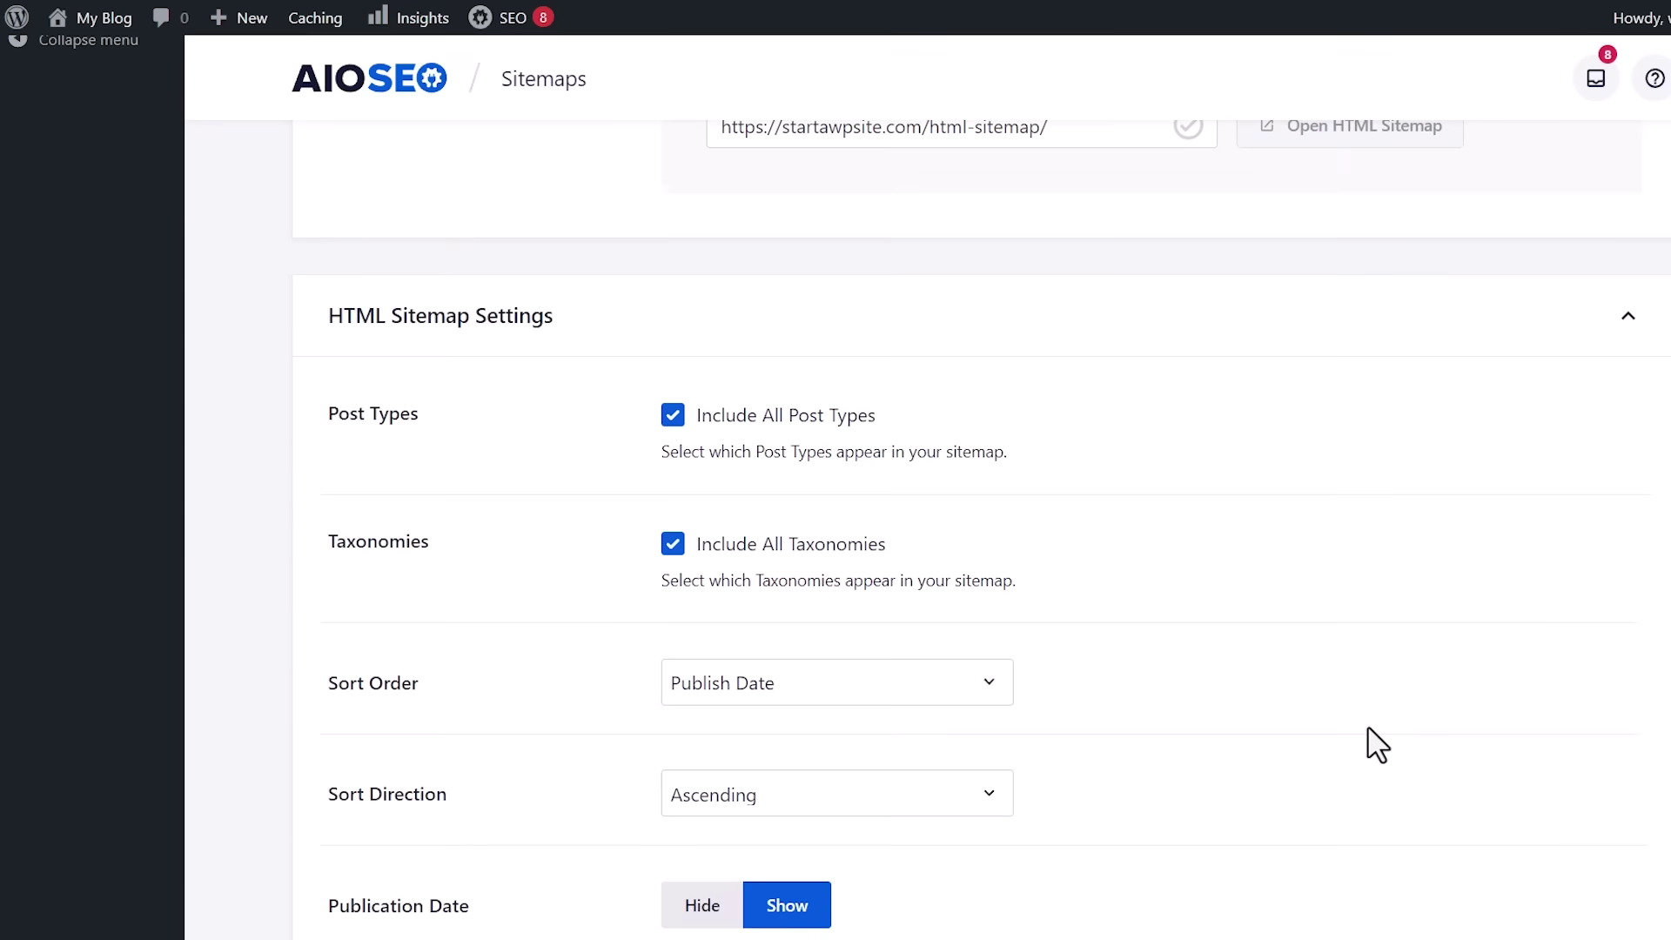
{"action": "scroll", "coordinate": [1377, 746], "scroll_direction": "down", "scroll_amount": 1}
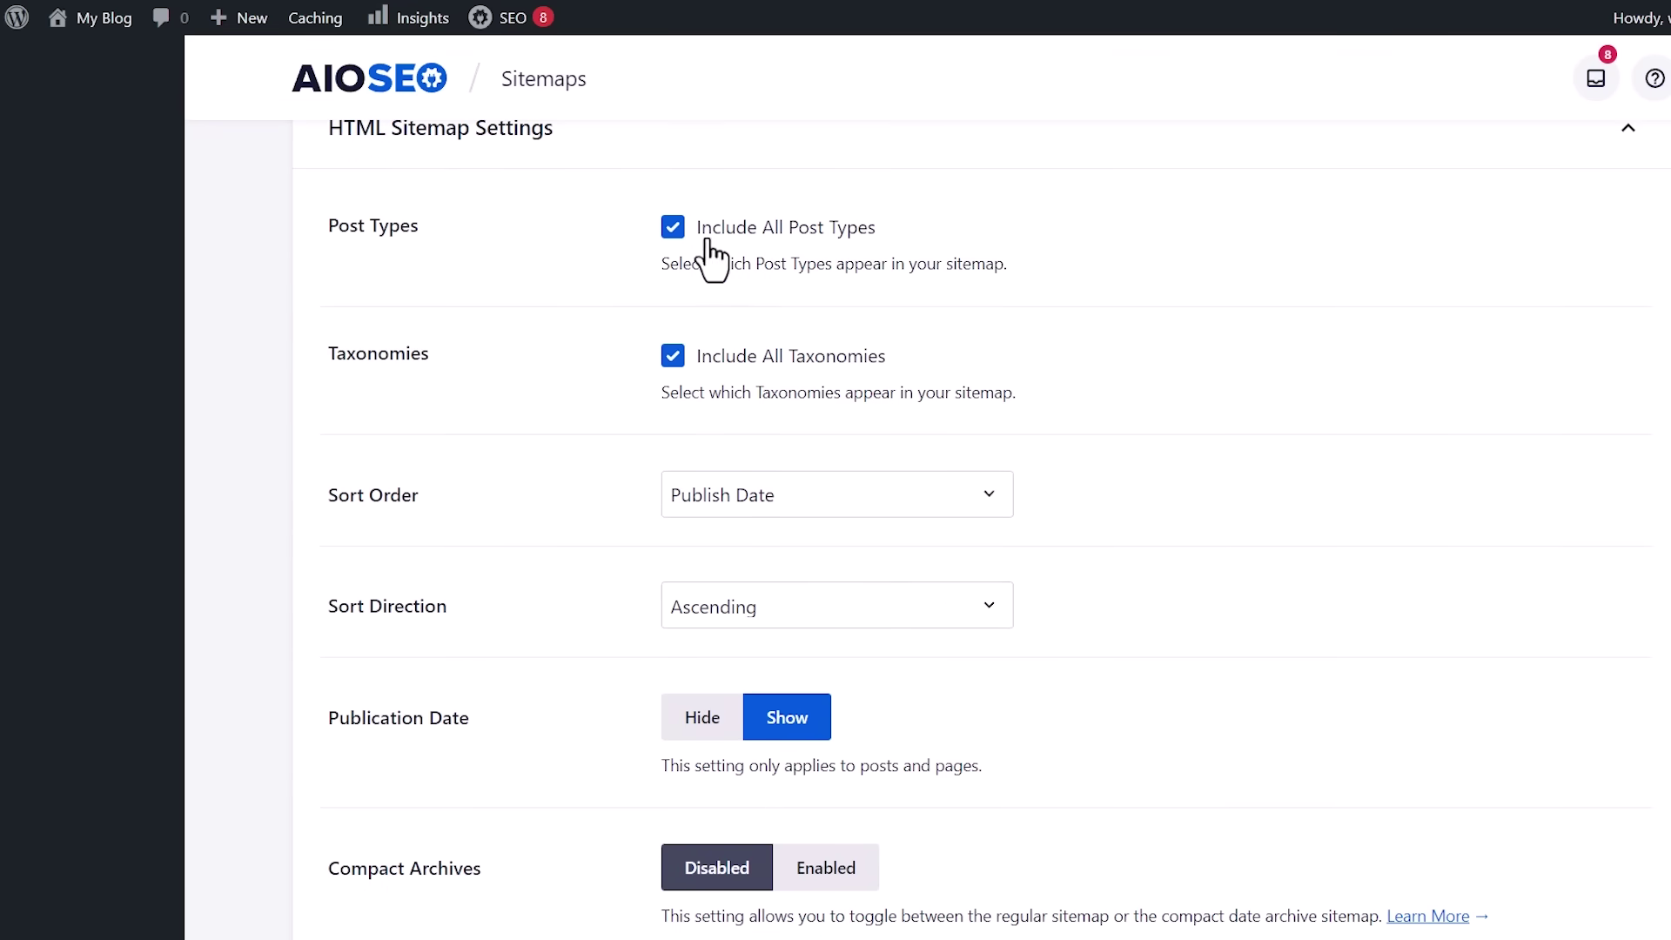
{"action": "left_click", "coordinate": [673, 228]}
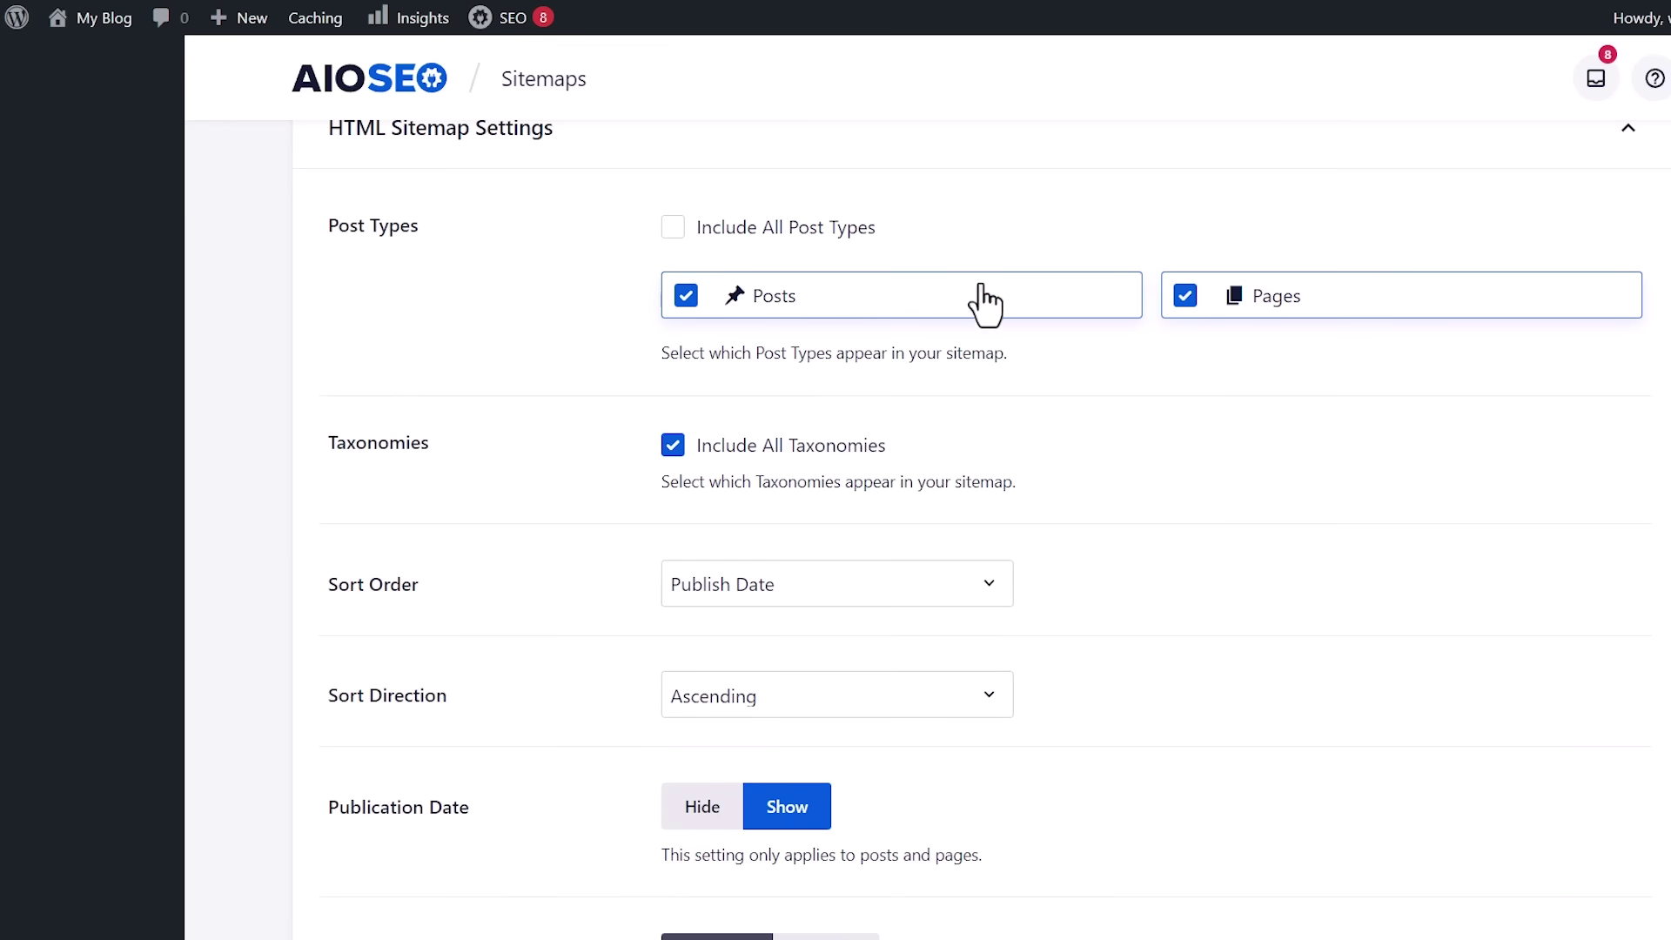
{"action": "left_click", "coordinate": [1182, 307]}
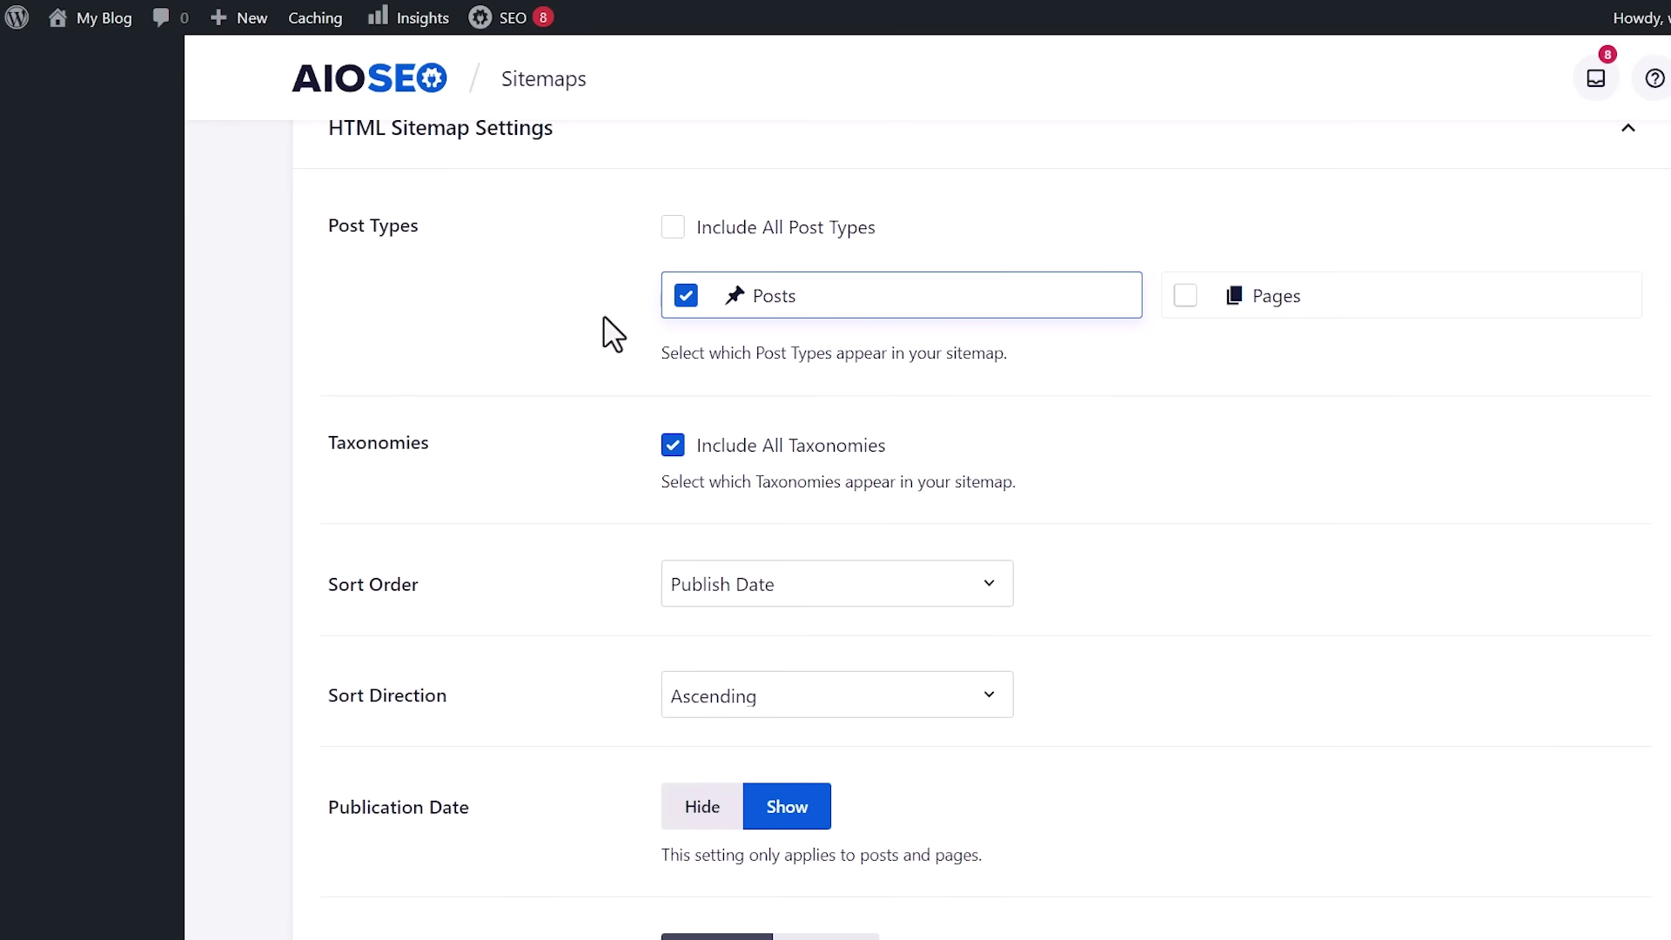
{"action": "left_click", "coordinate": [1185, 312]}
{"action": "left_click", "coordinate": [673, 228]}
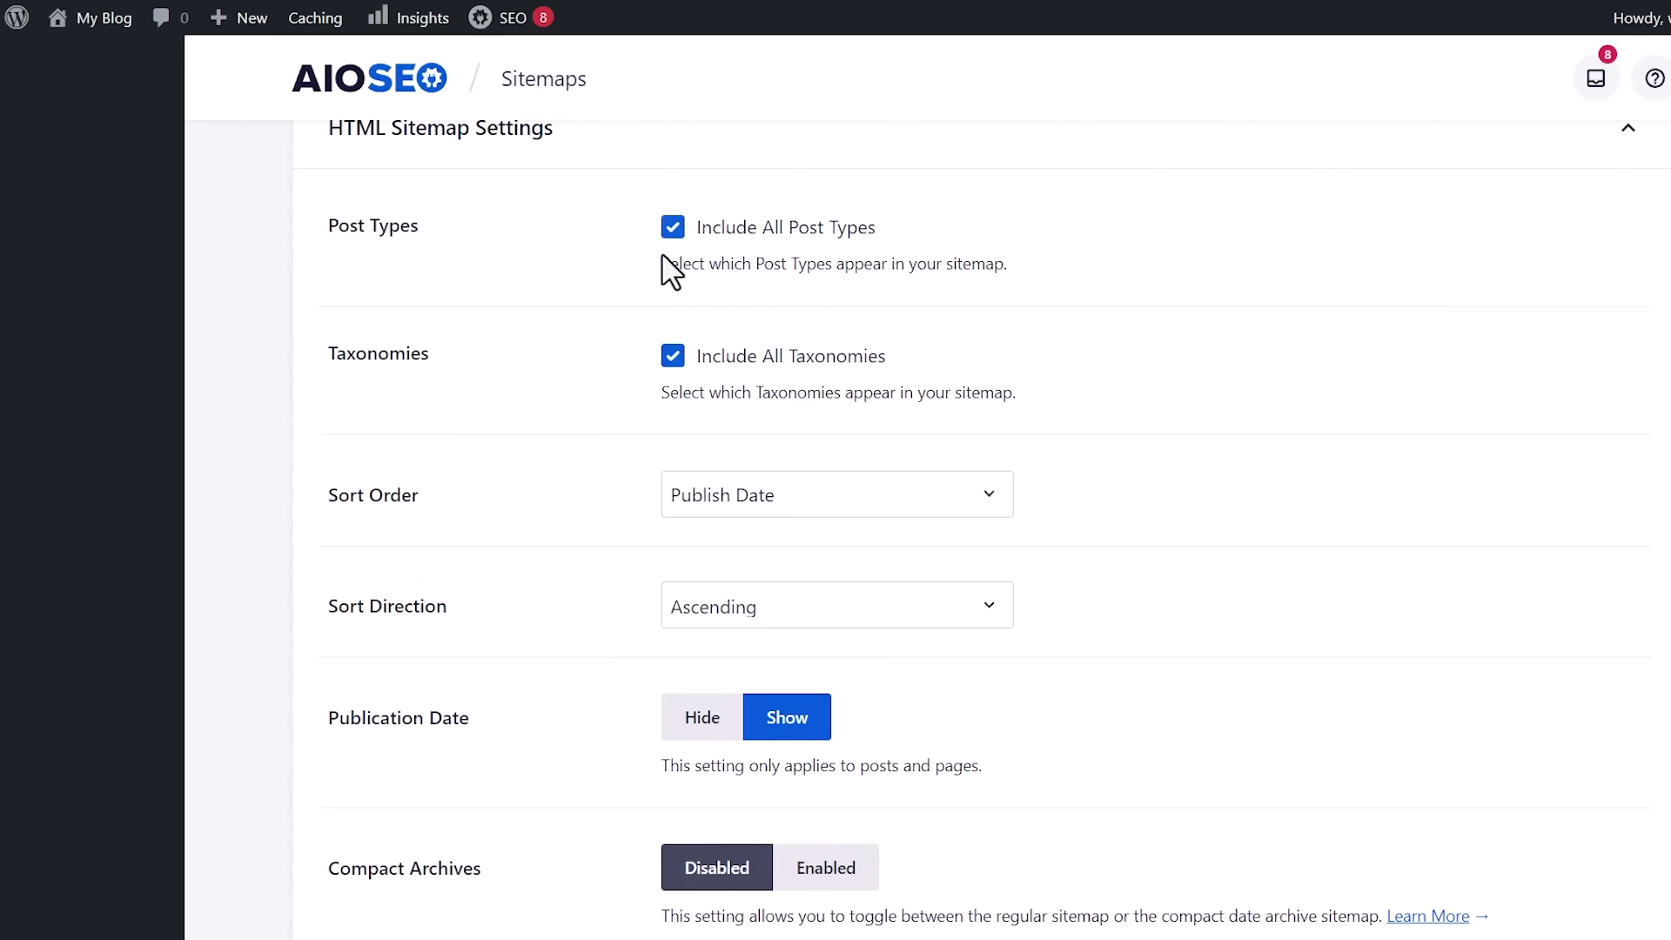
Preview individual taxonomy choices, toggling Tags, then re-enable Include All Taxonomies
{"action": "left_click", "coordinate": [673, 356]}
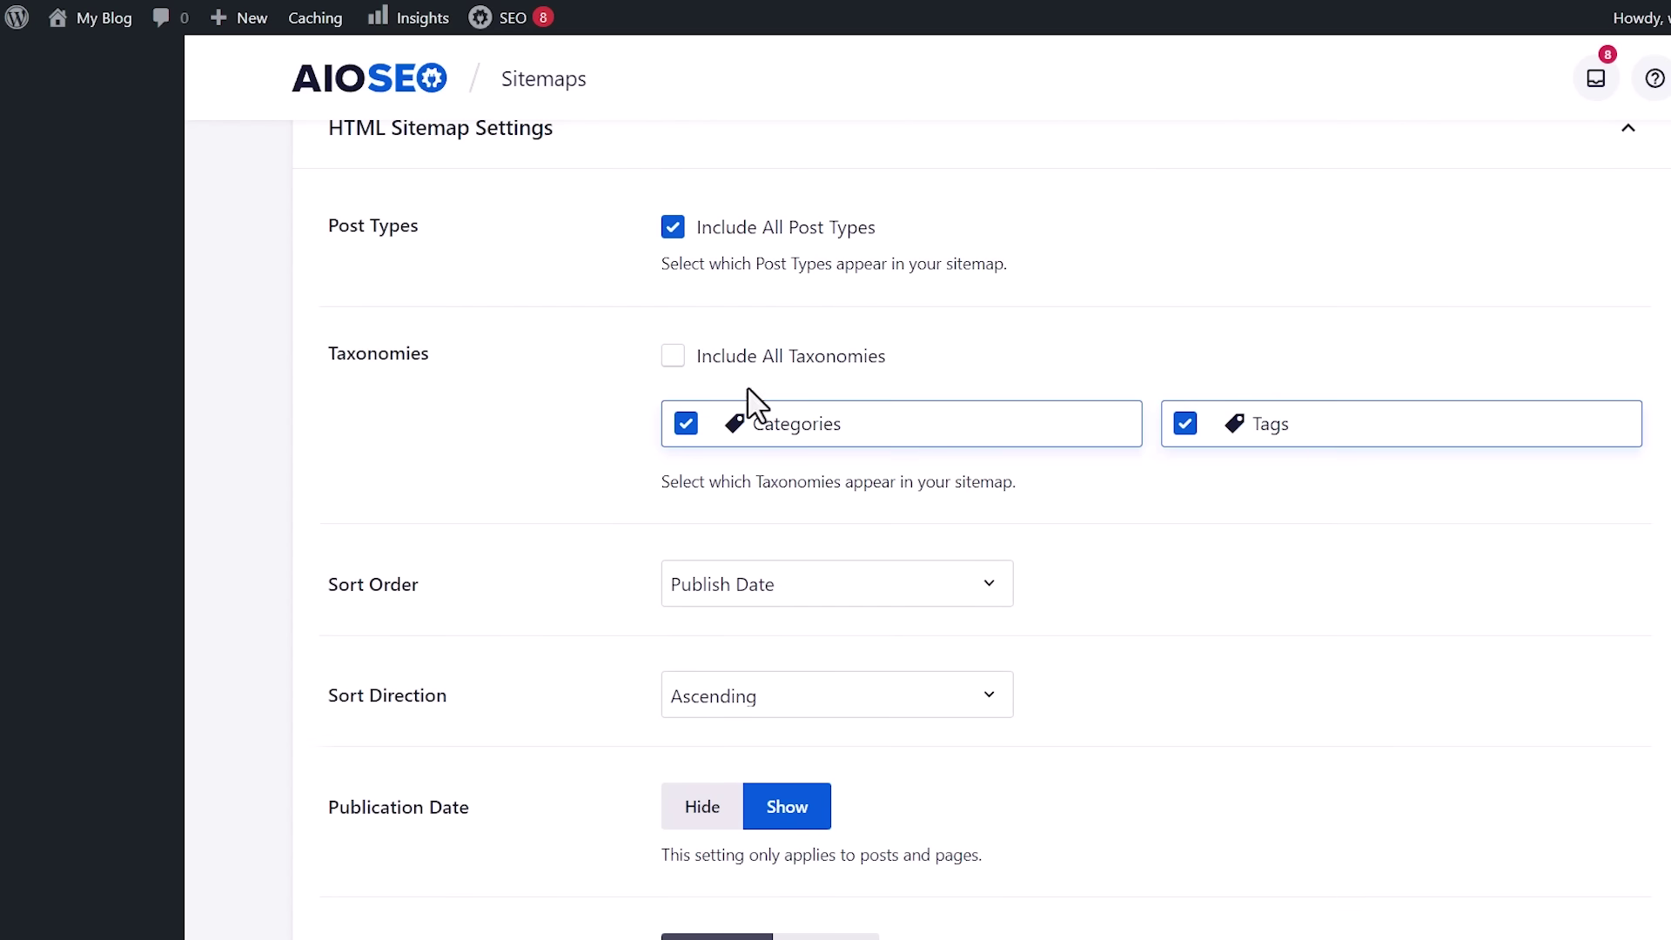
{"action": "left_click", "coordinate": [1189, 430]}
{"action": "left_click", "coordinate": [1189, 430]}
{"action": "left_click", "coordinate": [673, 356]}
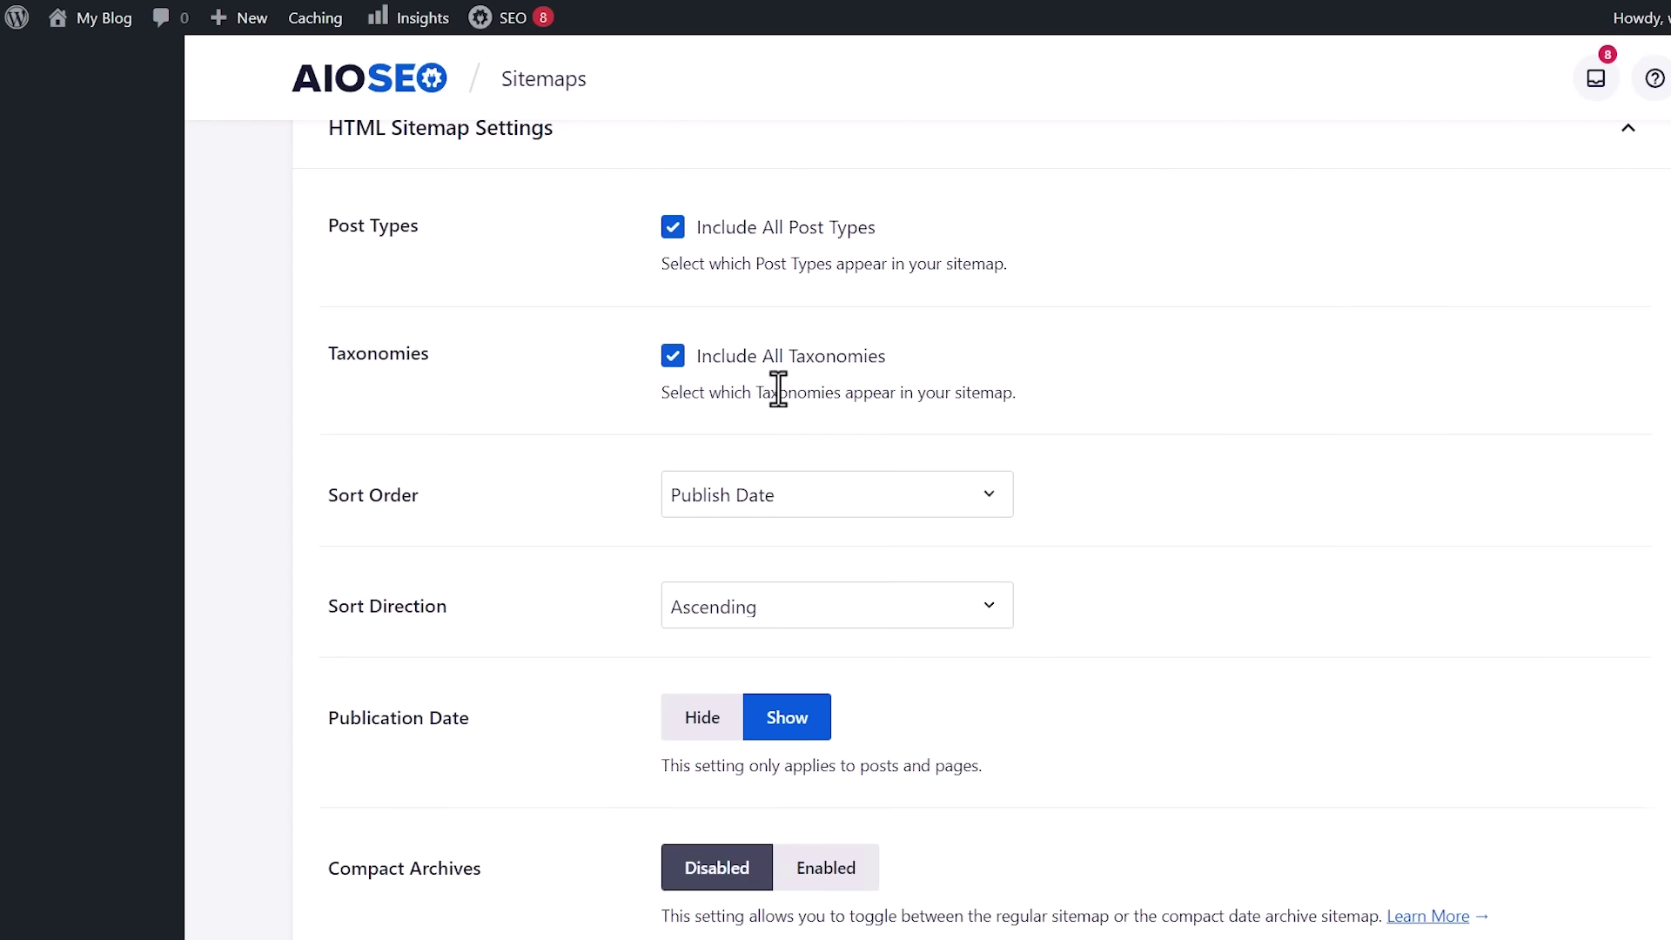
{"action": "scroll", "coordinate": [783, 383], "scroll_direction": "down", "scroll_amount": 2}
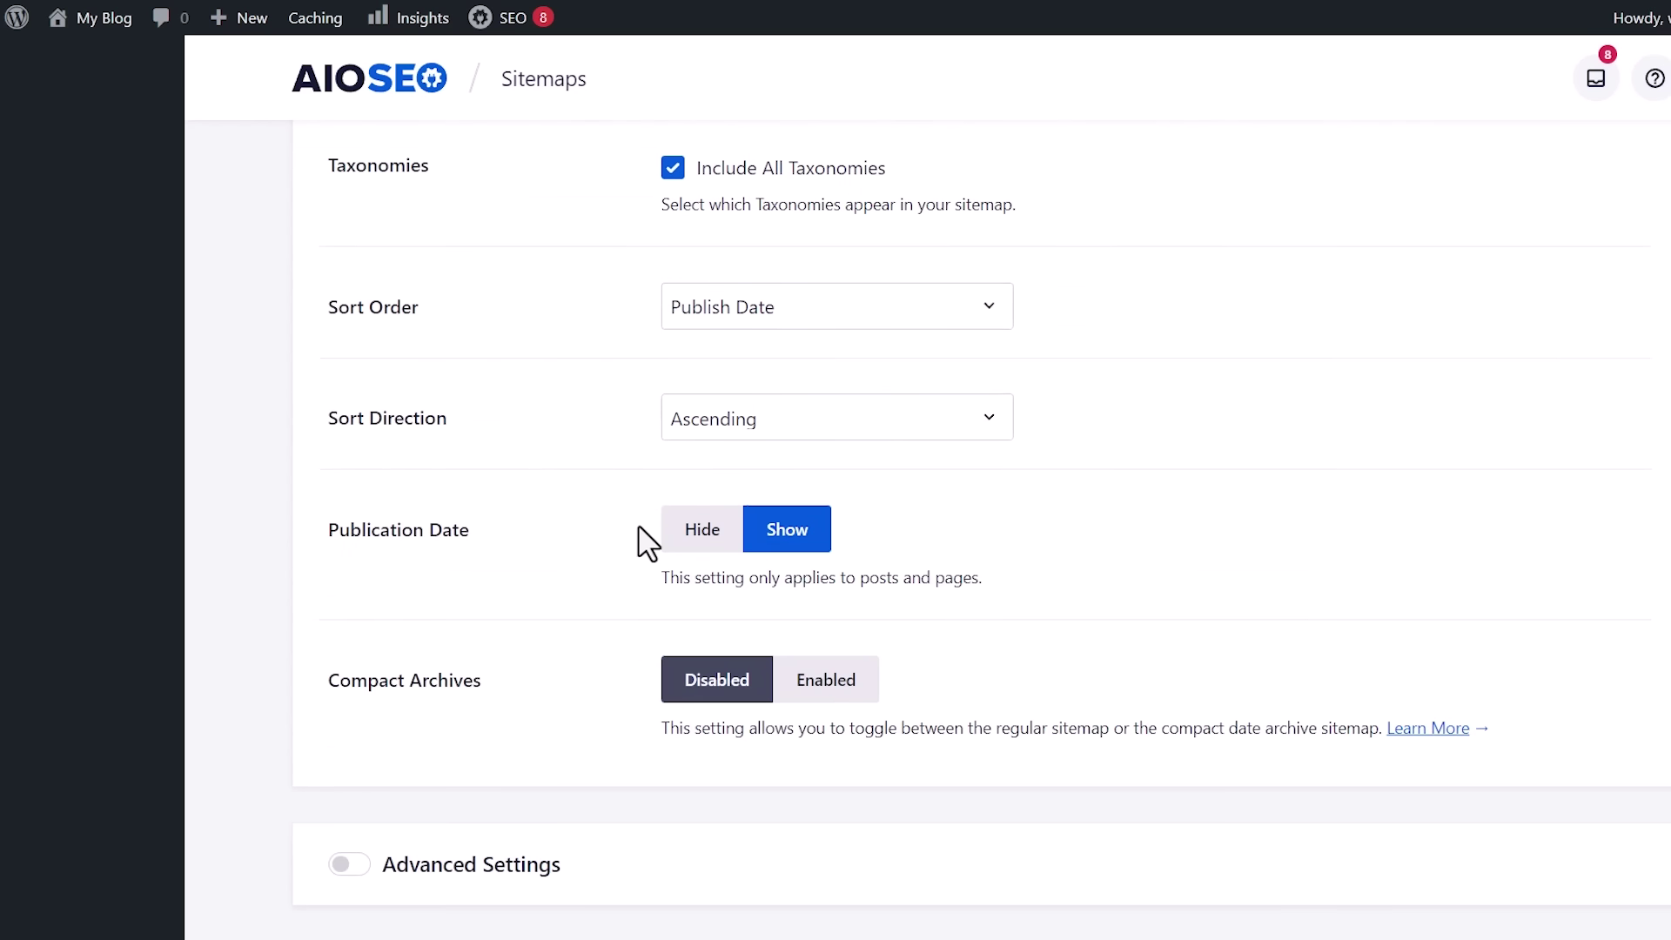
{"action": "scroll", "coordinate": [927, 561], "scroll_direction": "down", "scroll_amount": 2}
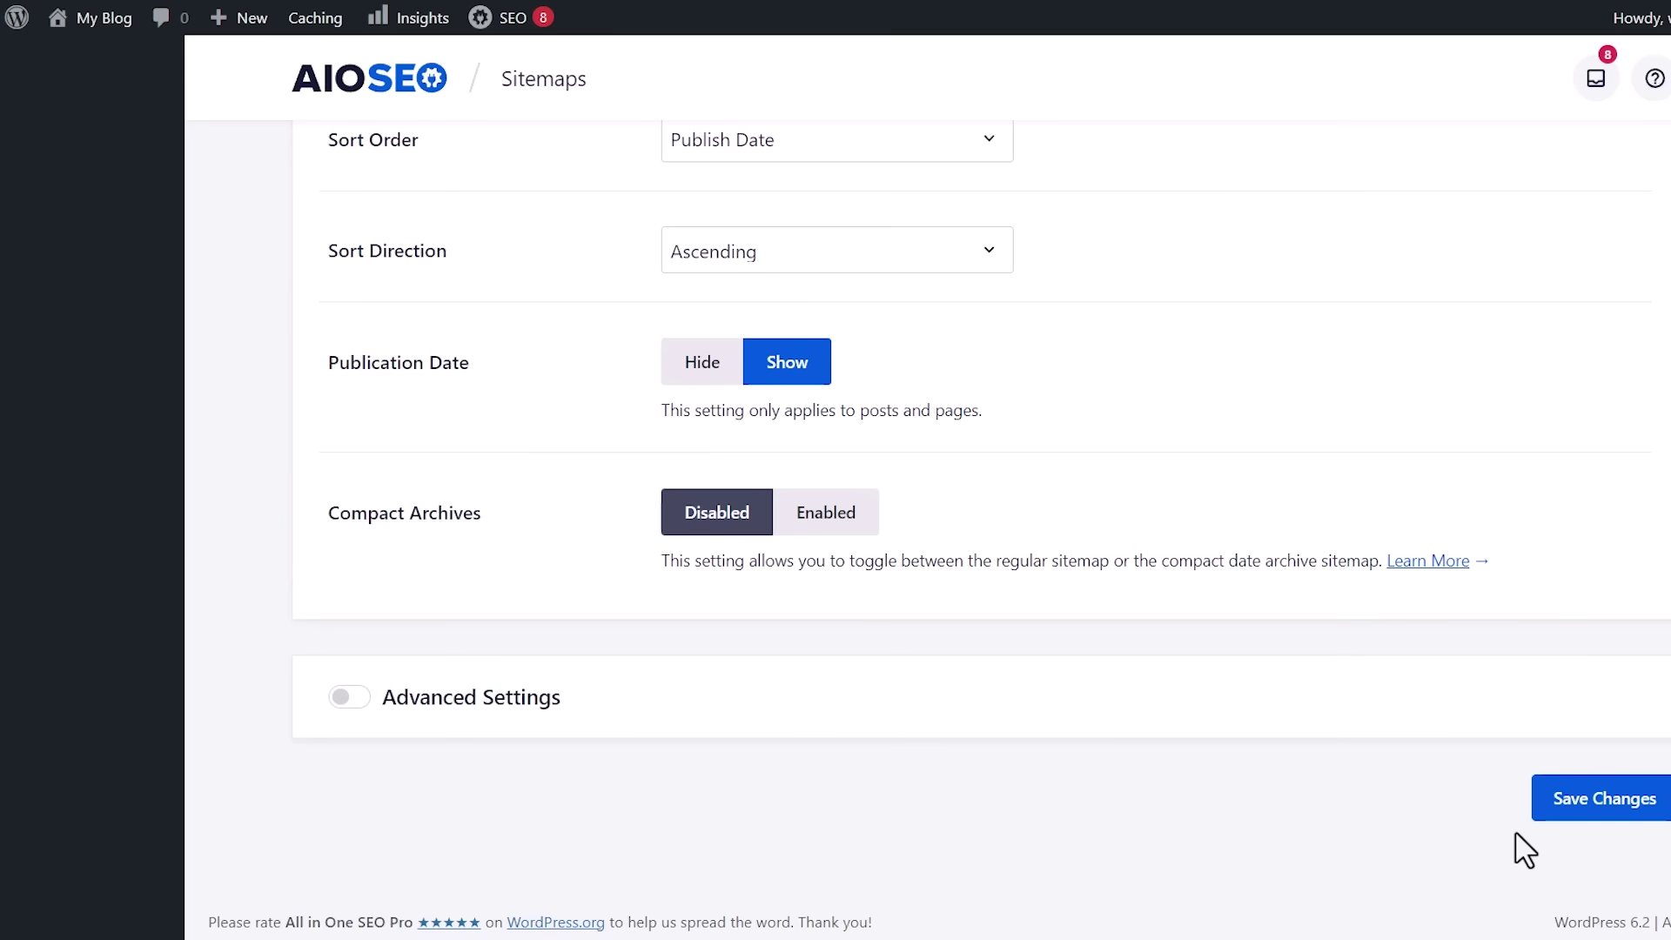
Save the HTML sitemap settings and open the live sitemap page listing posts and pages
{"action": "left_click", "coordinate": [1627, 818]}
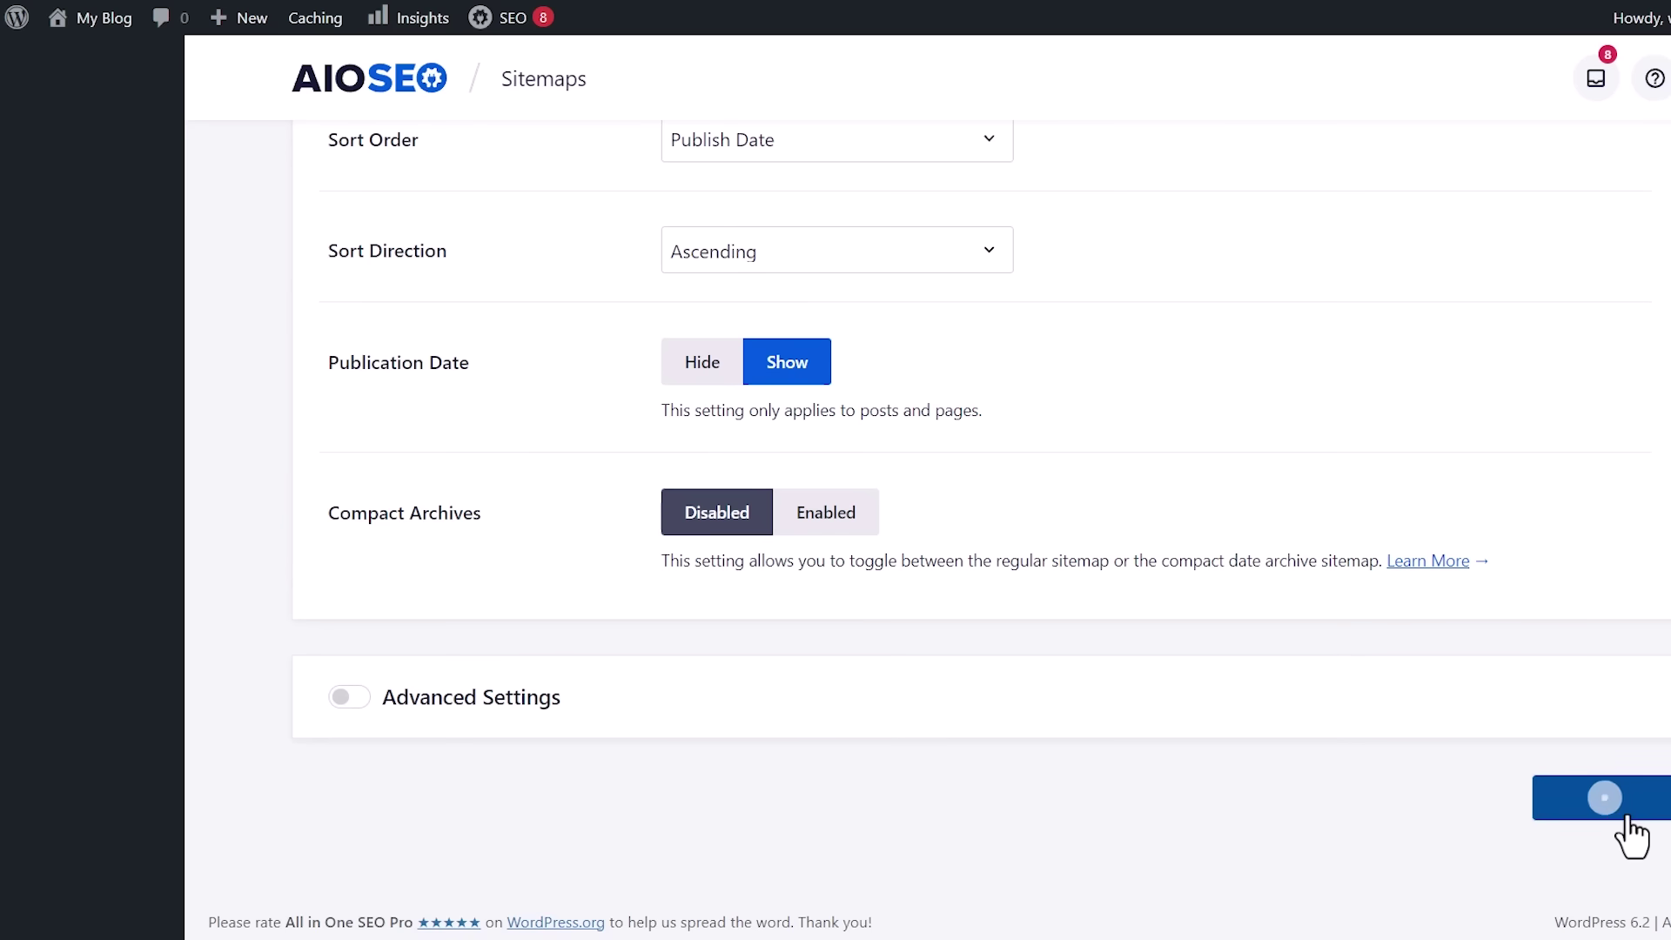
{"action": "scroll", "coordinate": [1280, 824], "scroll_direction": "up", "scroll_amount": 8}
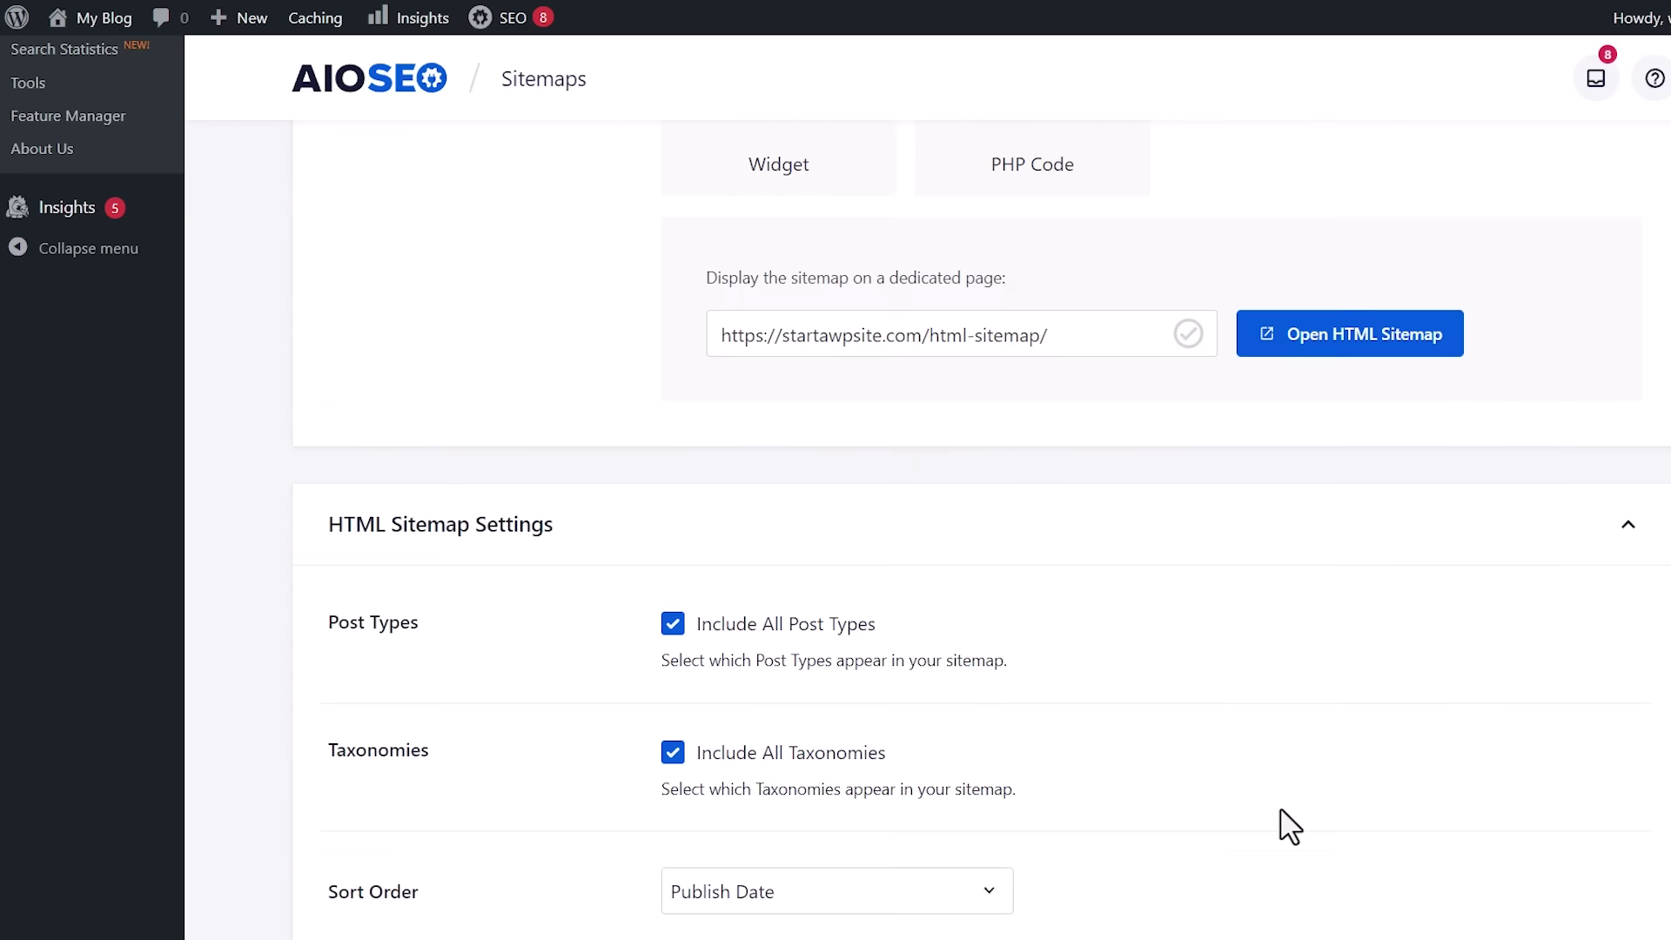
{"action": "left_click", "coordinate": [1344, 343]}
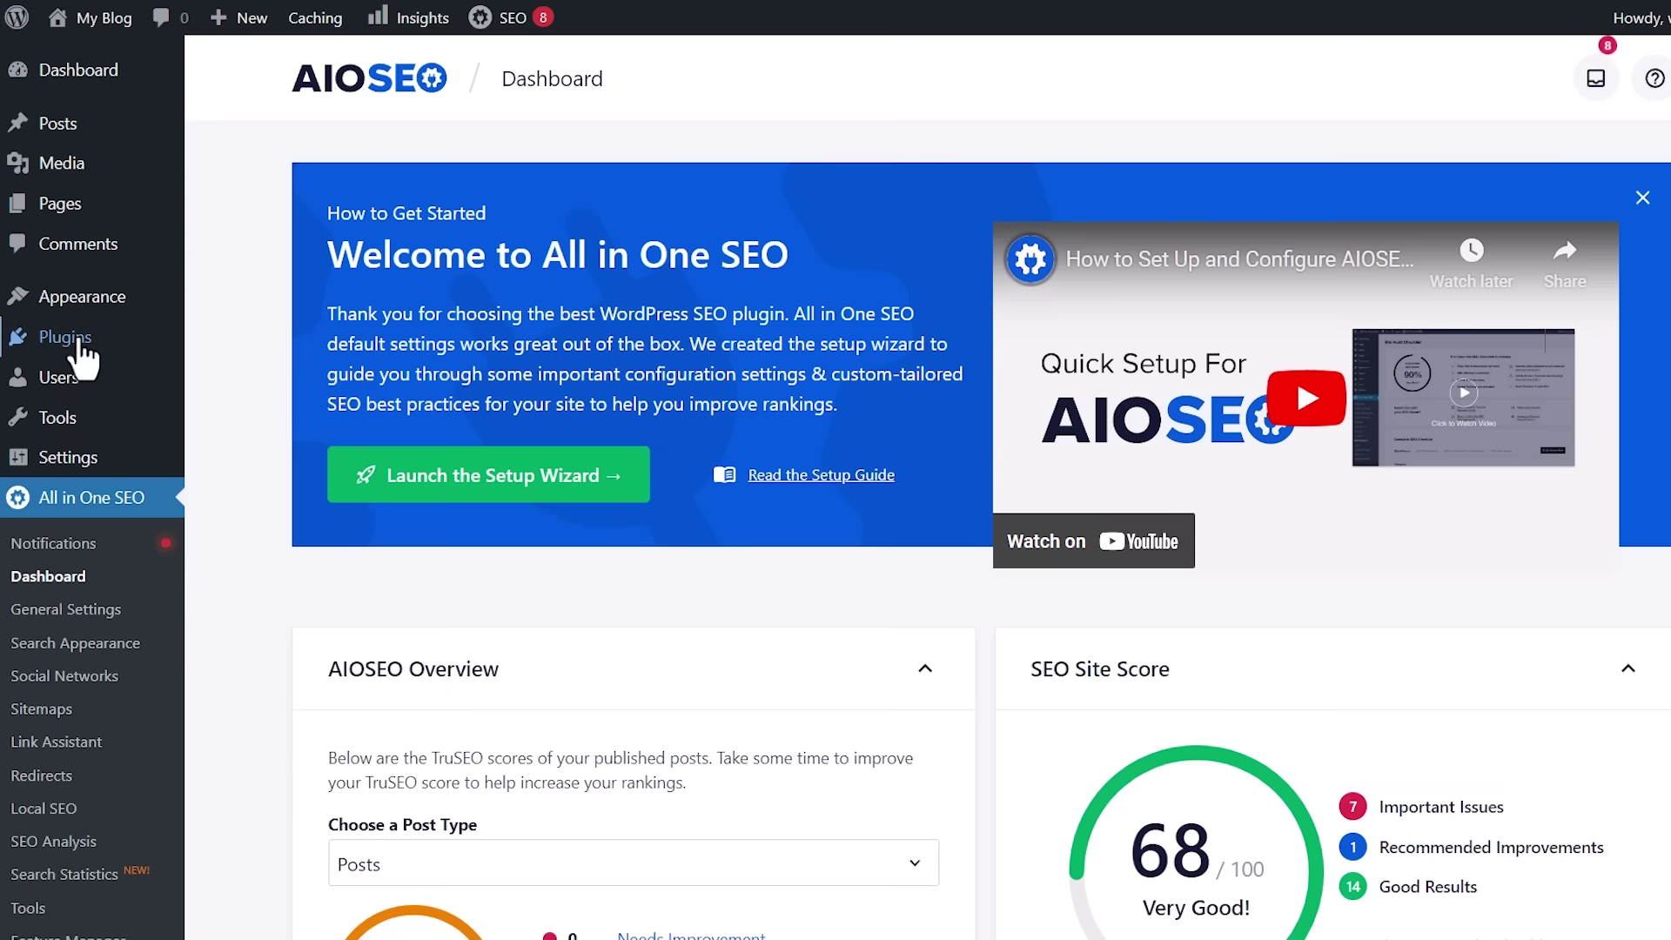
Search the plugin directory for 'simple sitemap', then install and activate the Simple Sitemap plugin
{"action": "mouse_move", "coordinate": [70, 342]}
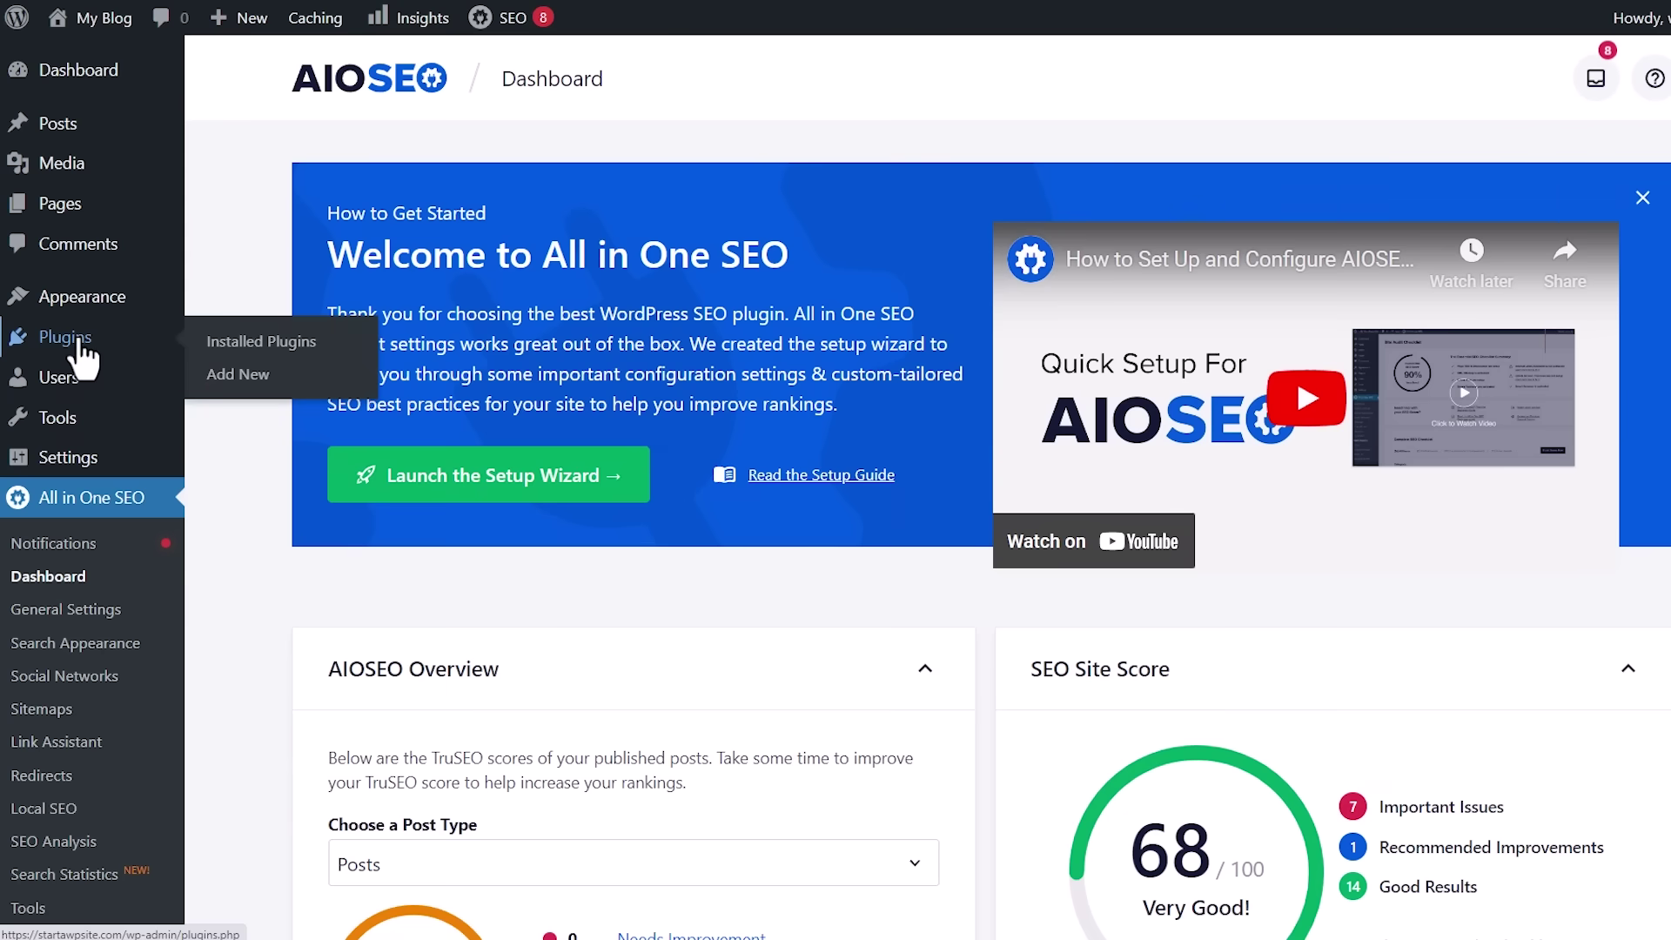
{"action": "left_click", "coordinate": [209, 375]}
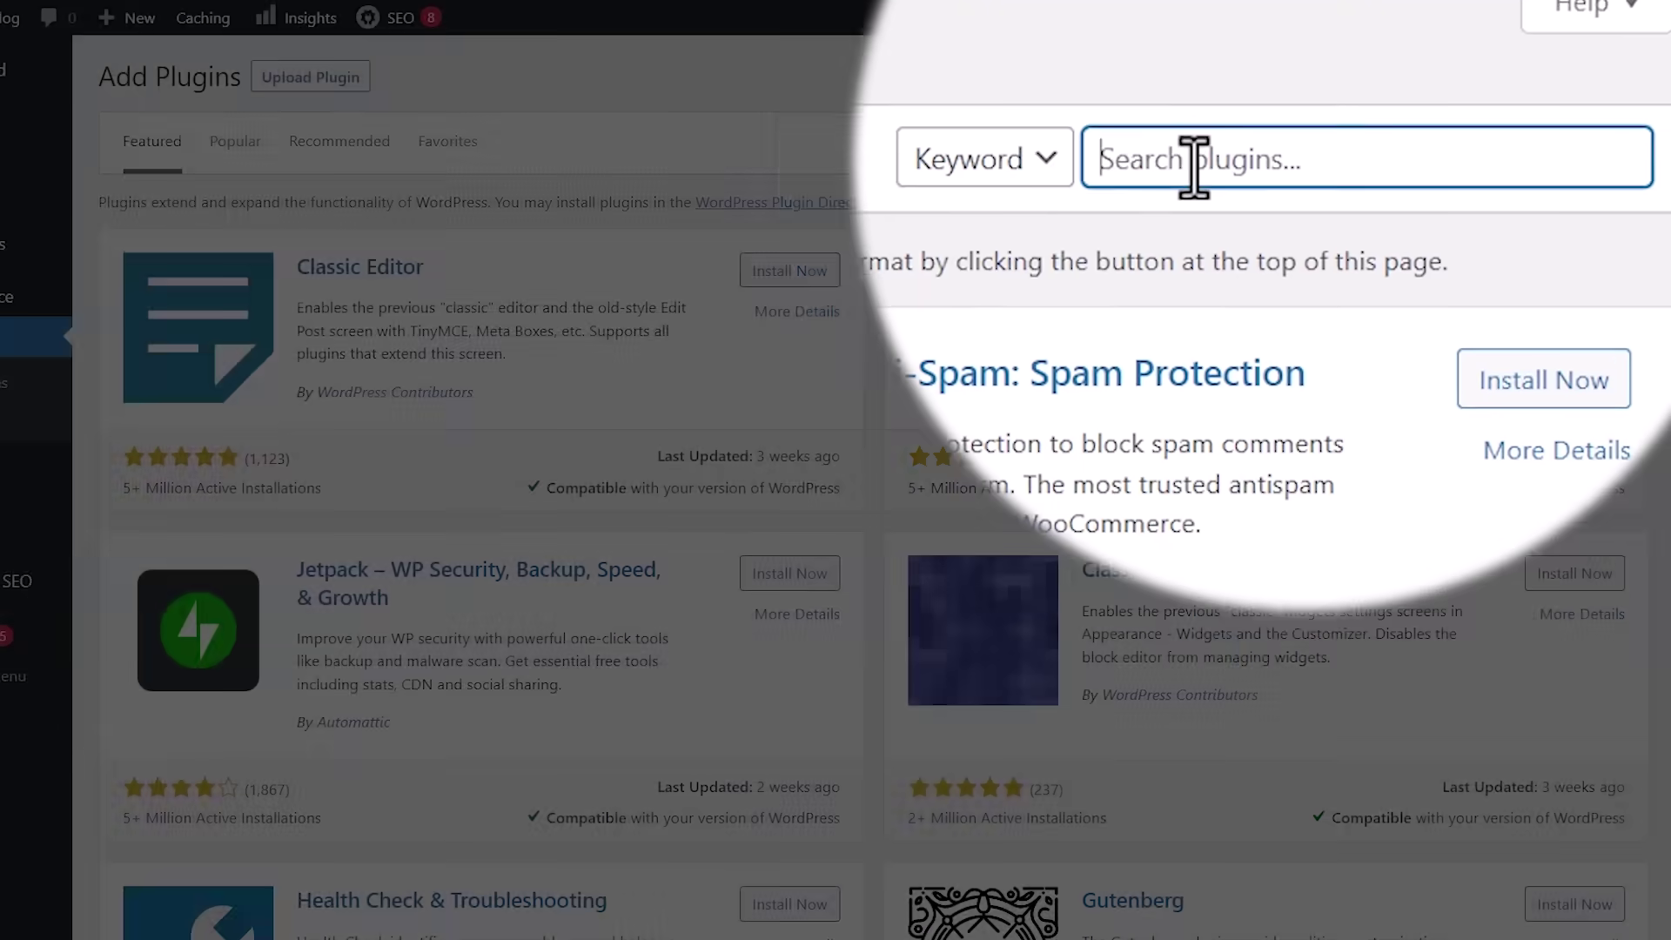
{"action": "left_click", "coordinate": [1360, 145]}
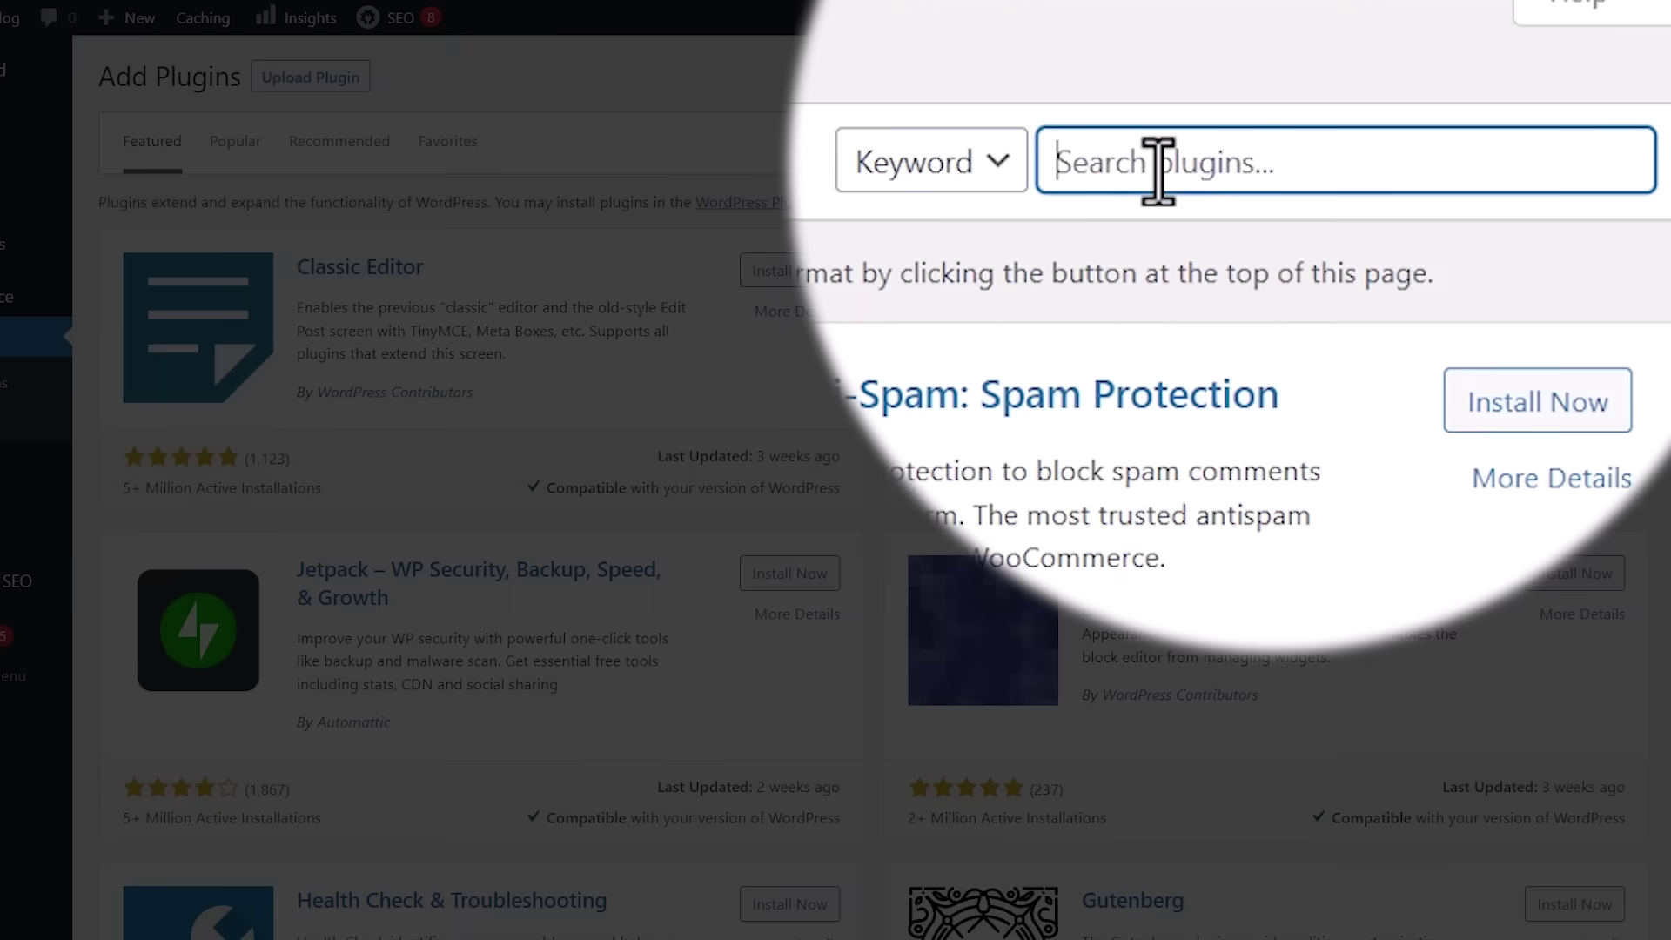
{"action": "type", "text": "simple sitemap"}
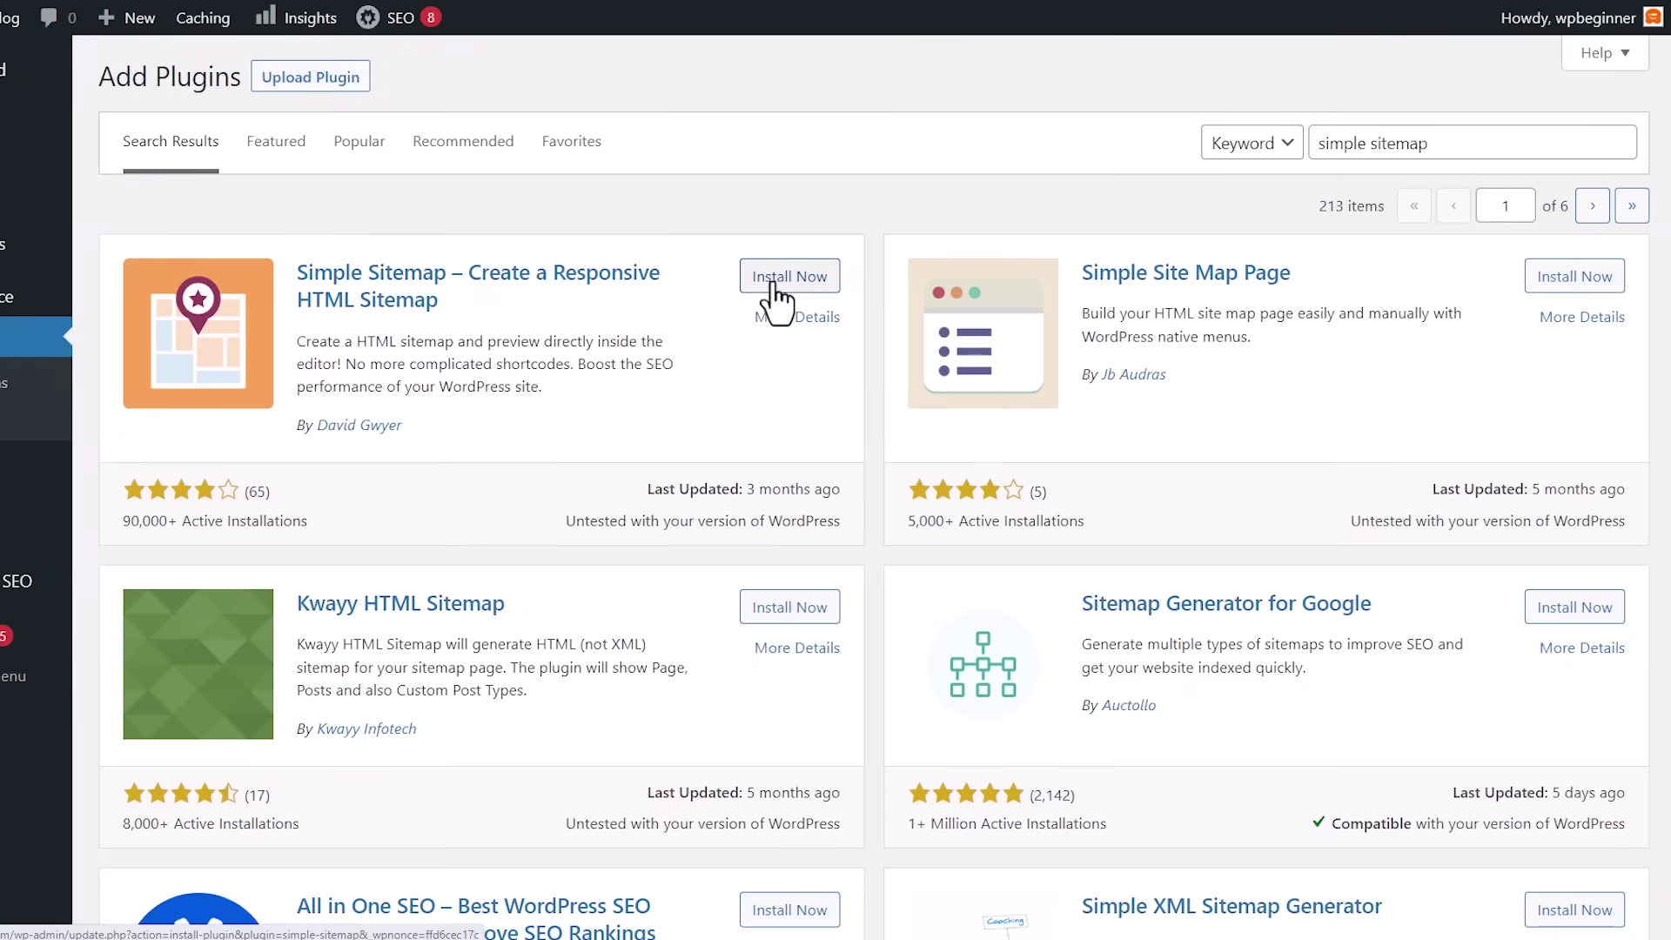
{"action": "left_click", "coordinate": [774, 296]}
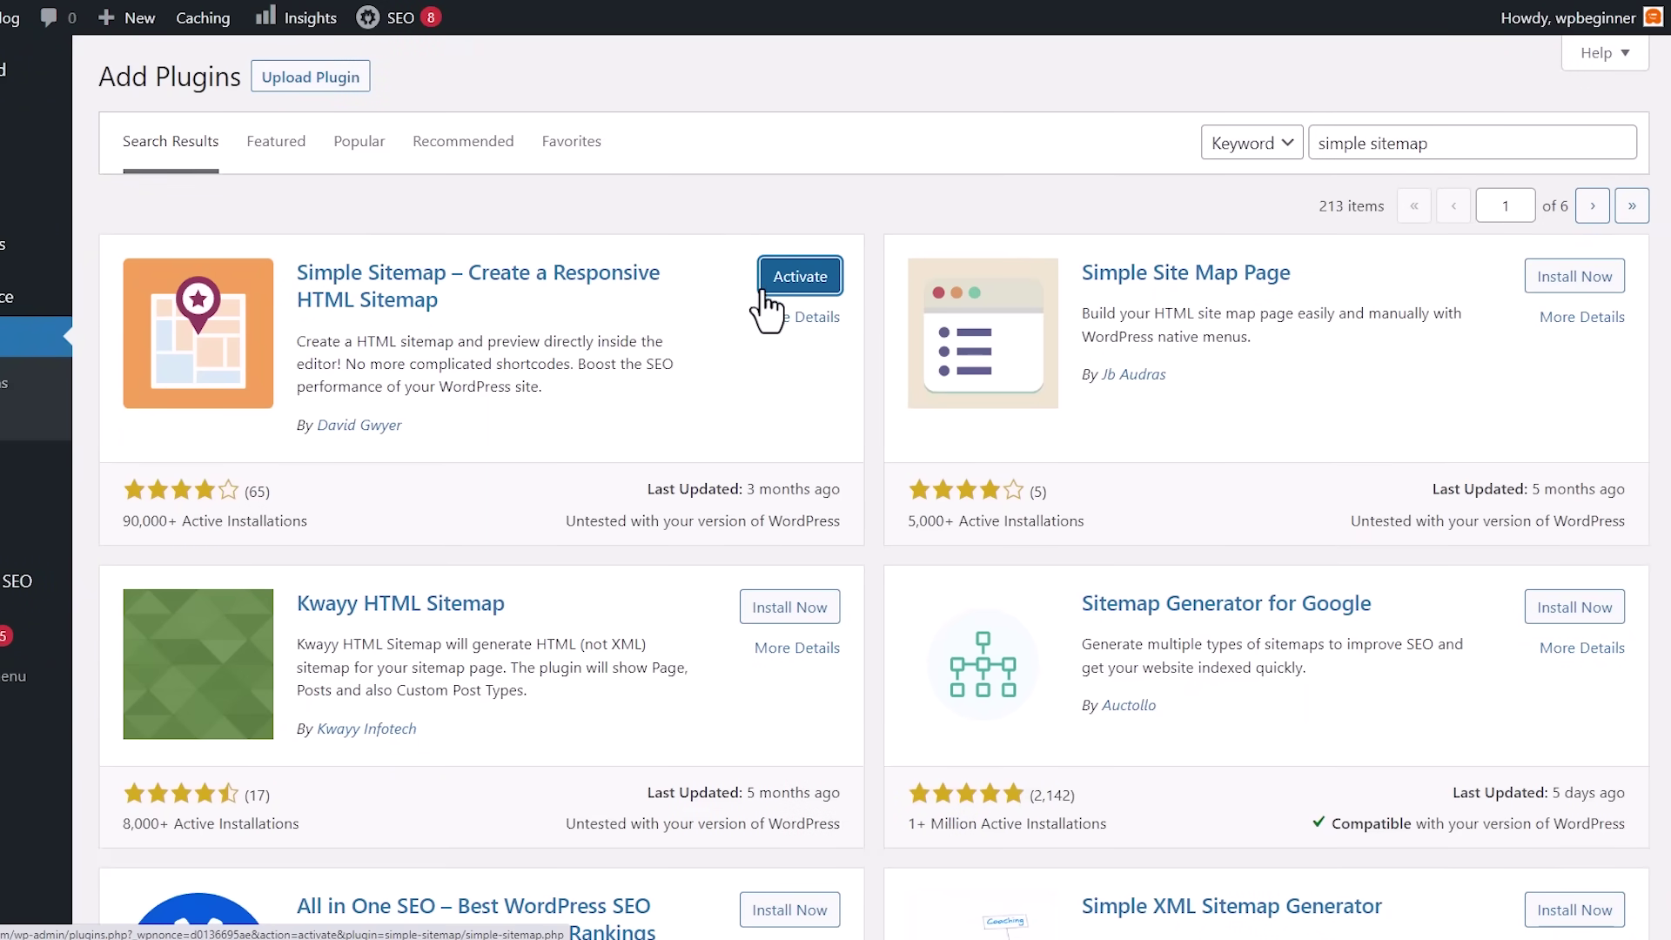
{"action": "left_click", "coordinate": [761, 287]}
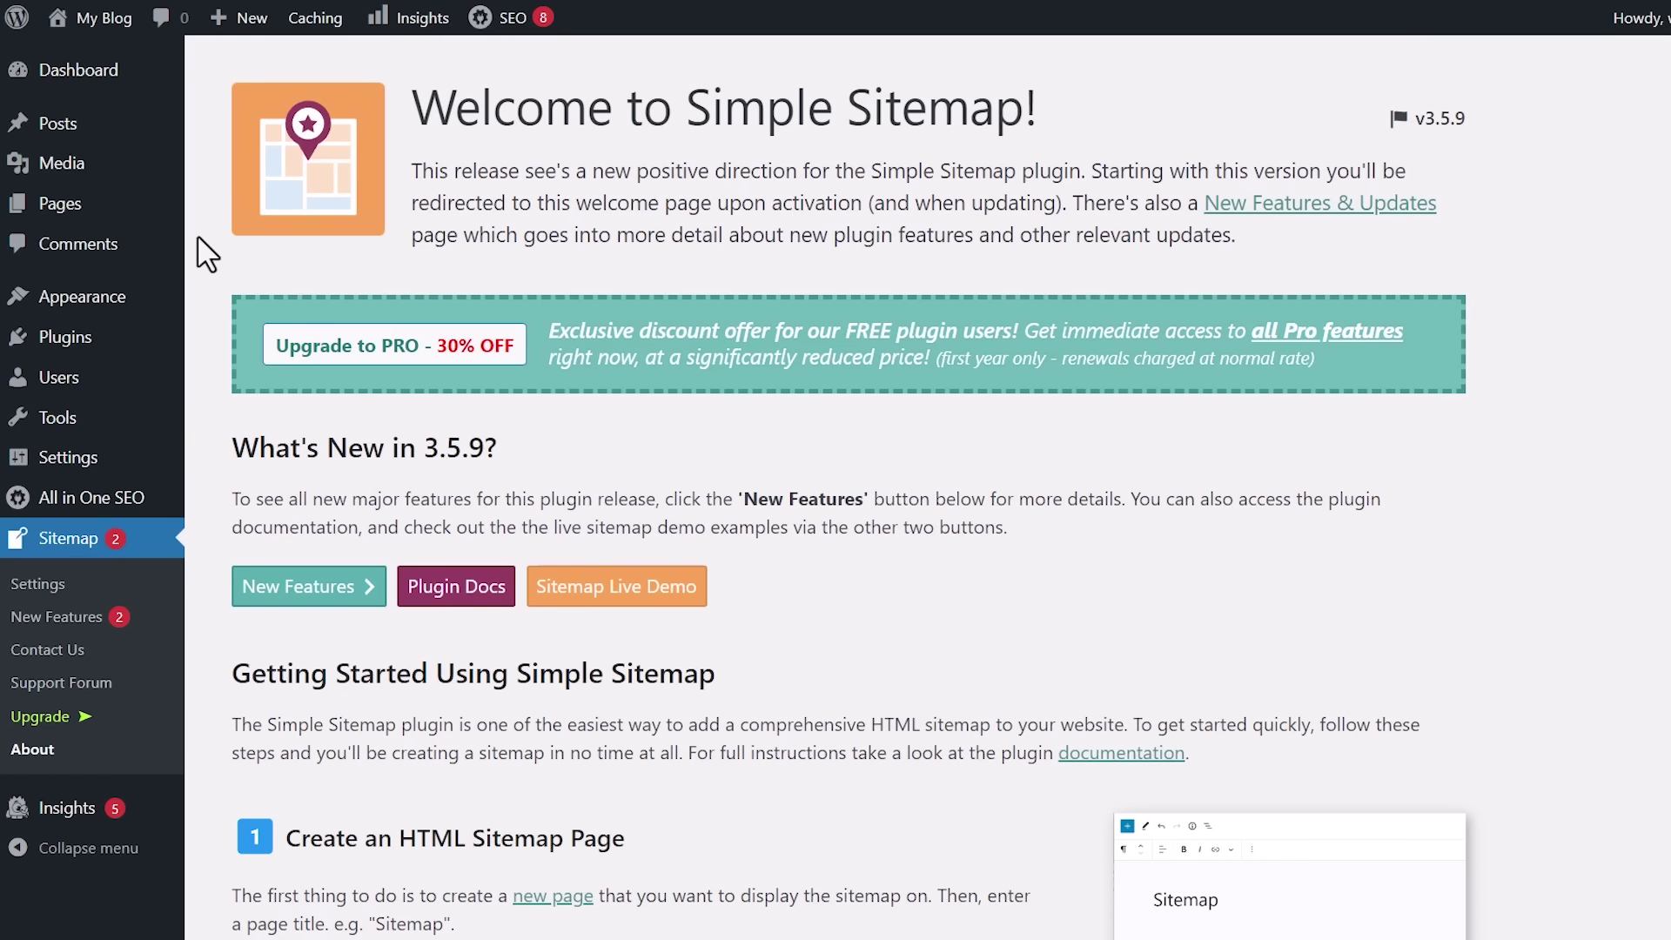
Start a new page titled 'Simple Sitemap'
{"action": "mouse_move", "coordinate": [69, 213]}
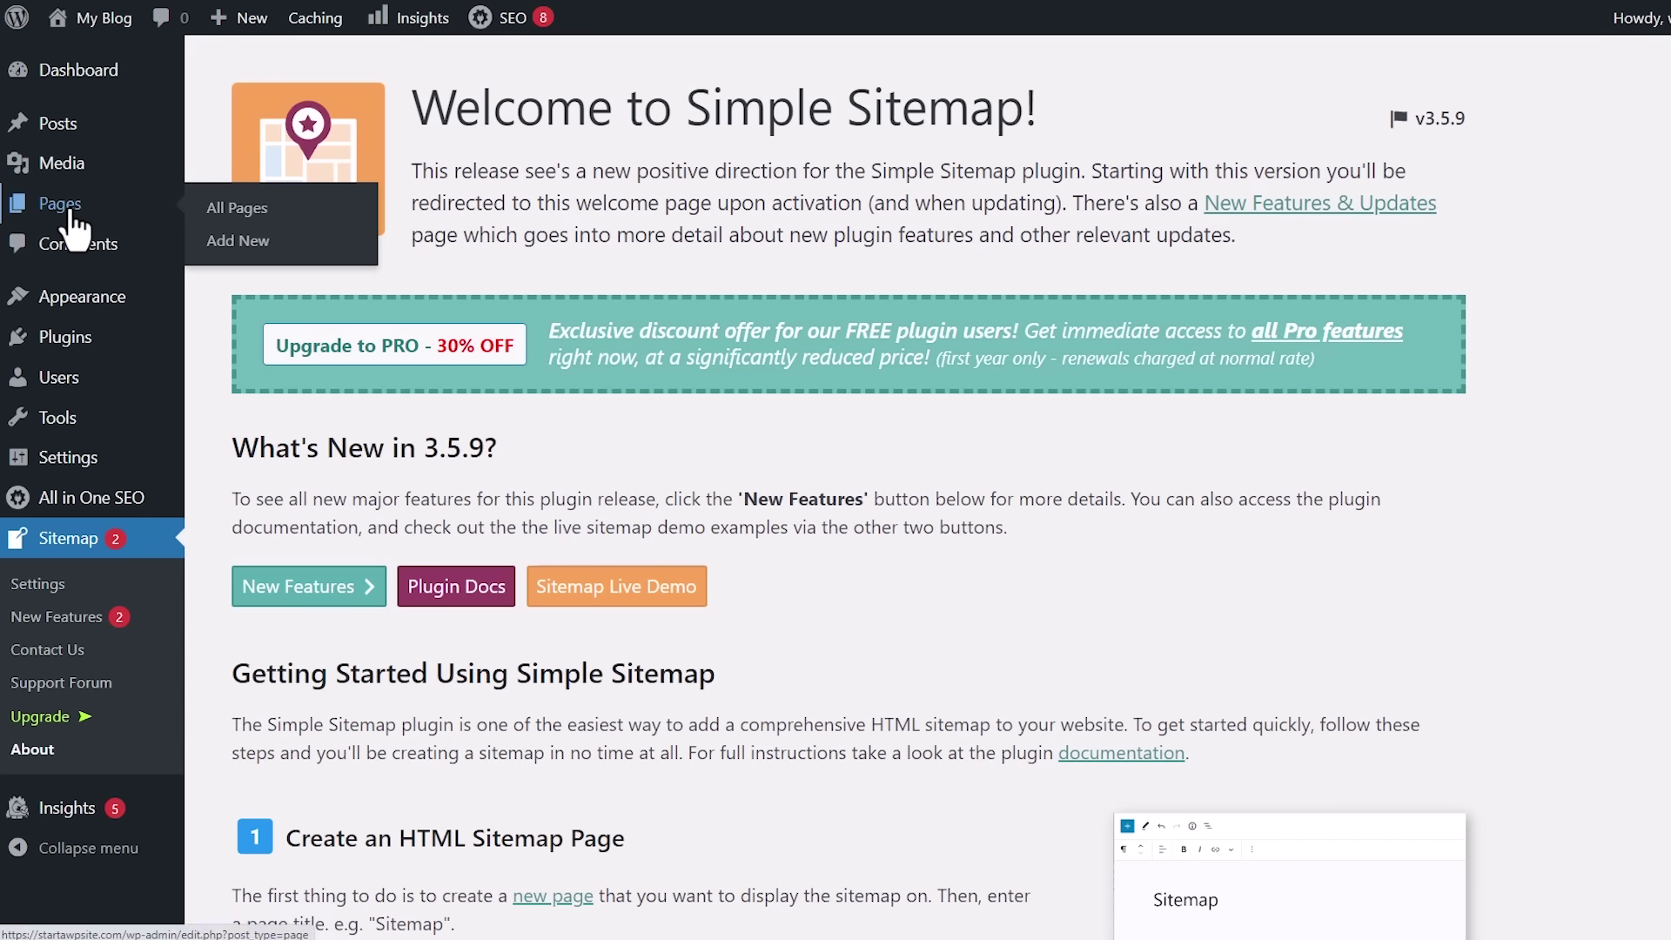
{"action": "left_click", "coordinate": [232, 247]}
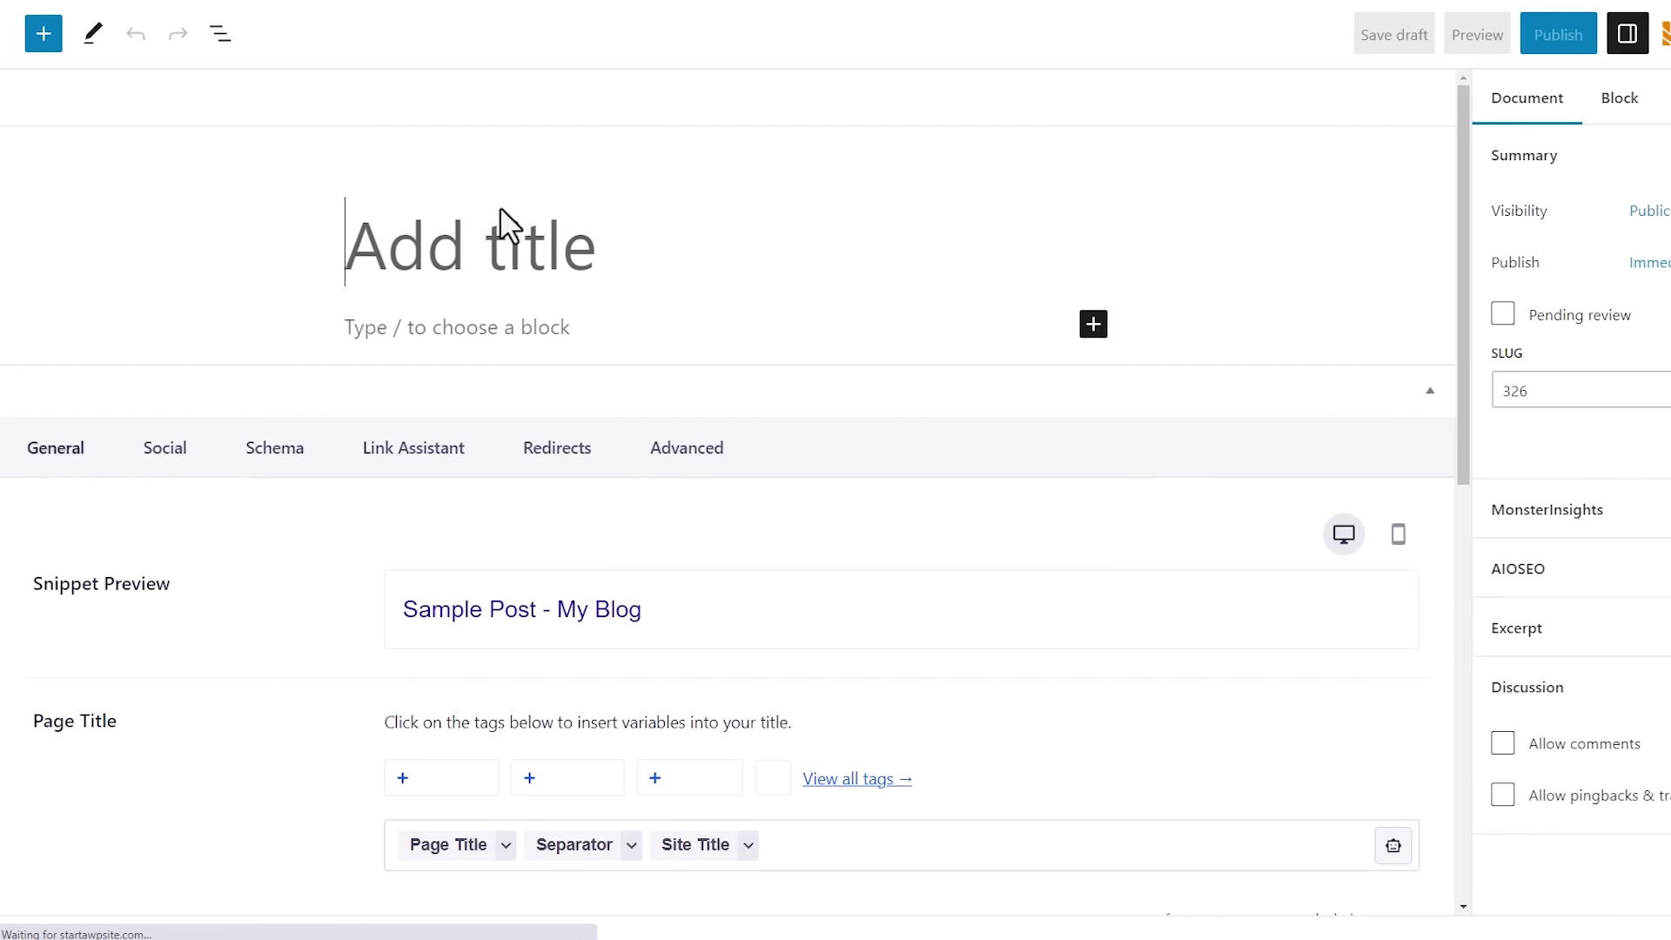
{"action": "type", "text": "Sim"}
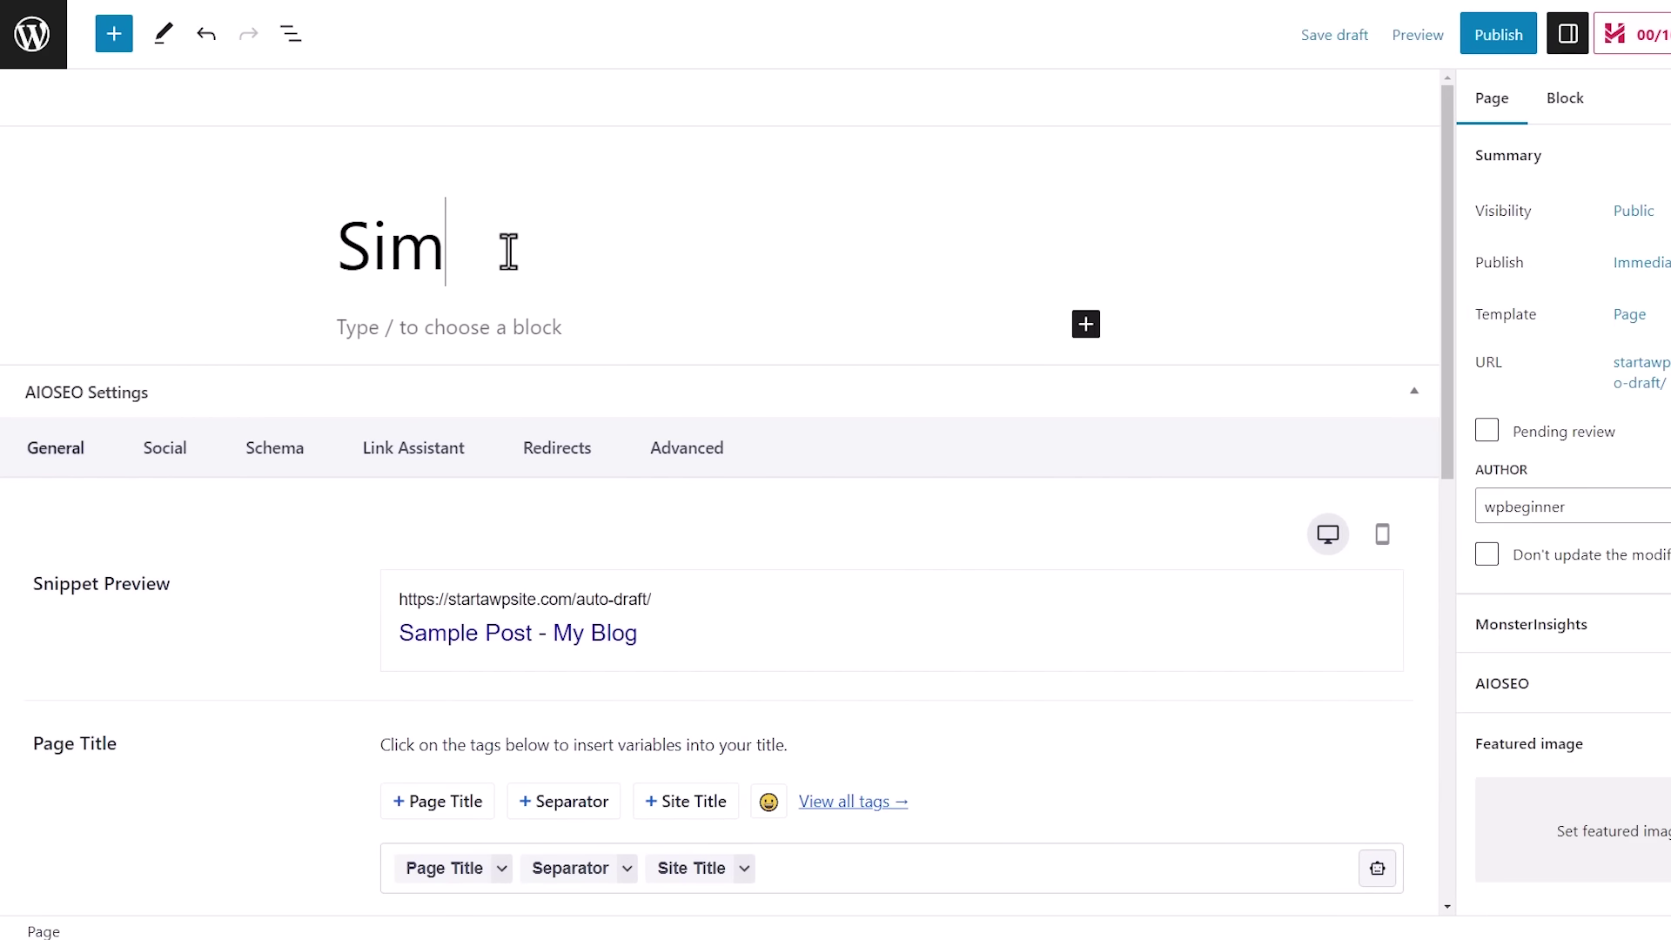
{"action": "type", "text": "ple Sitemap"}
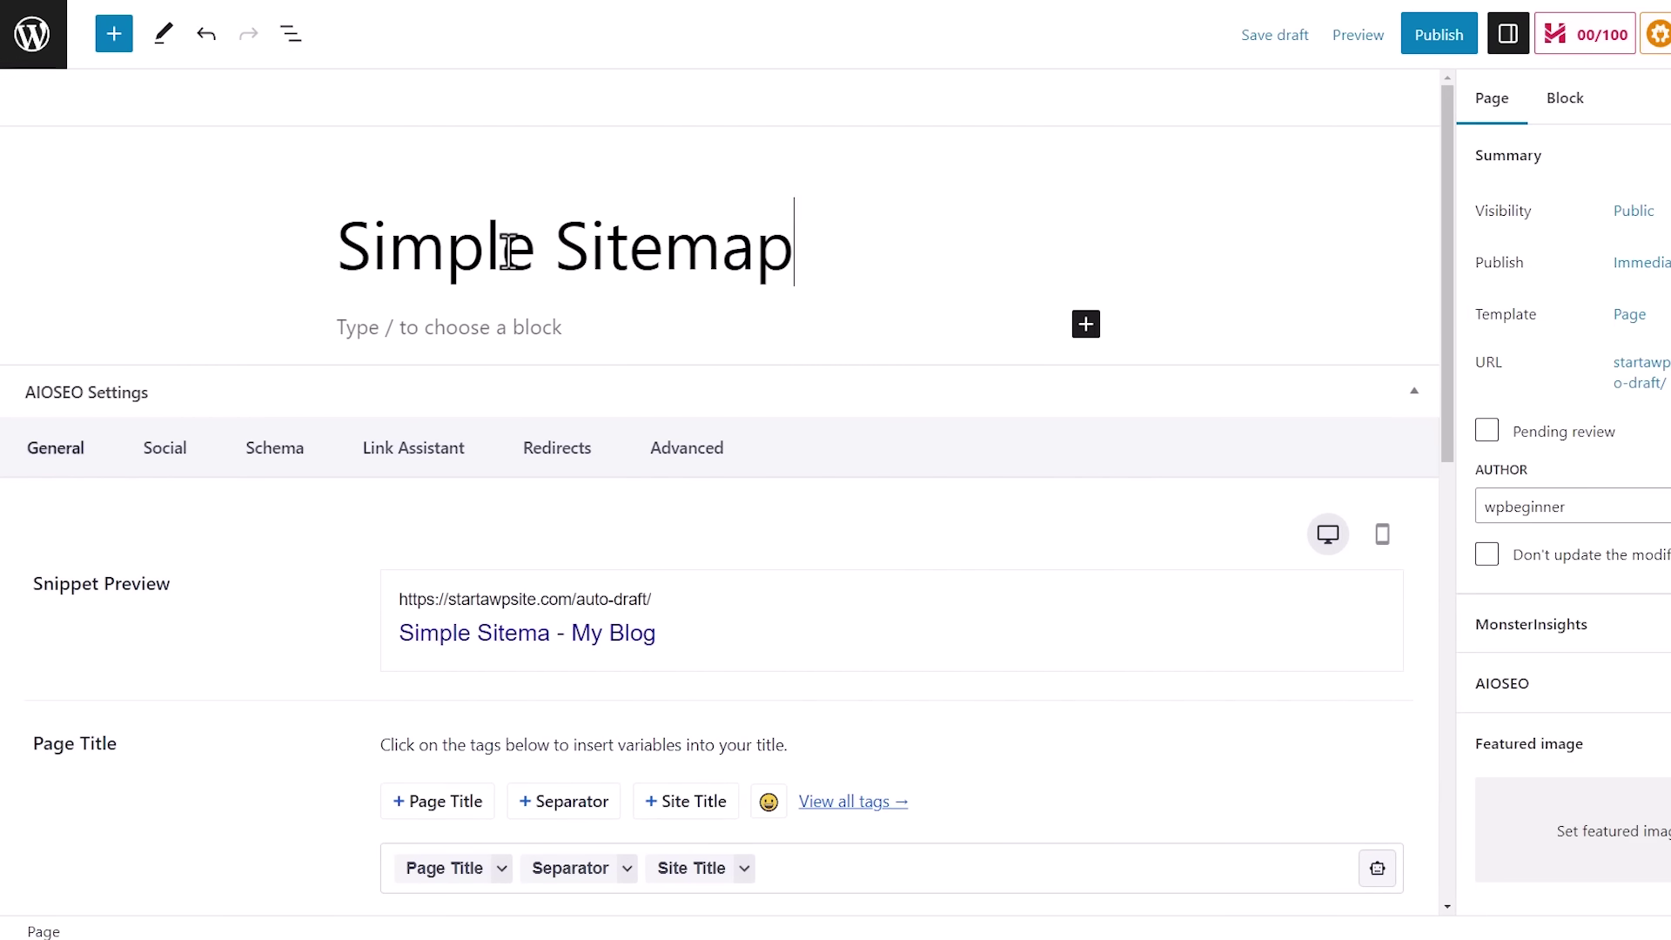
Insert a Simple Sitemap block into the page, found by searching 'simp'
{"action": "left_click", "coordinate": [1085, 328]}
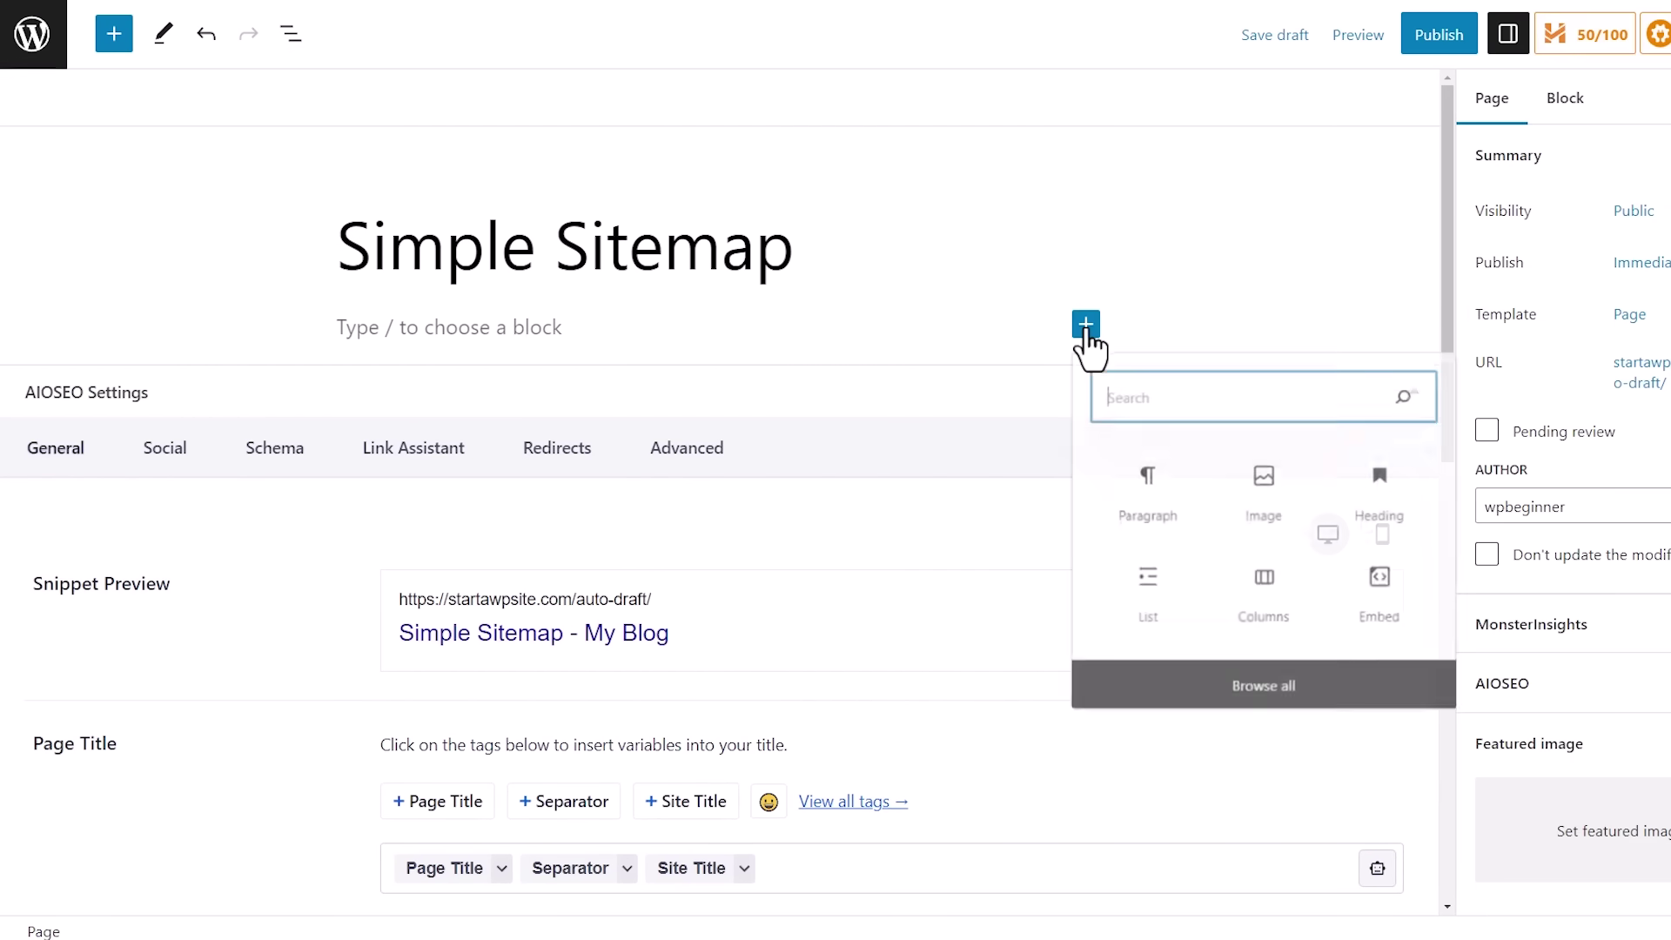
{"action": "type", "text": "simp"}
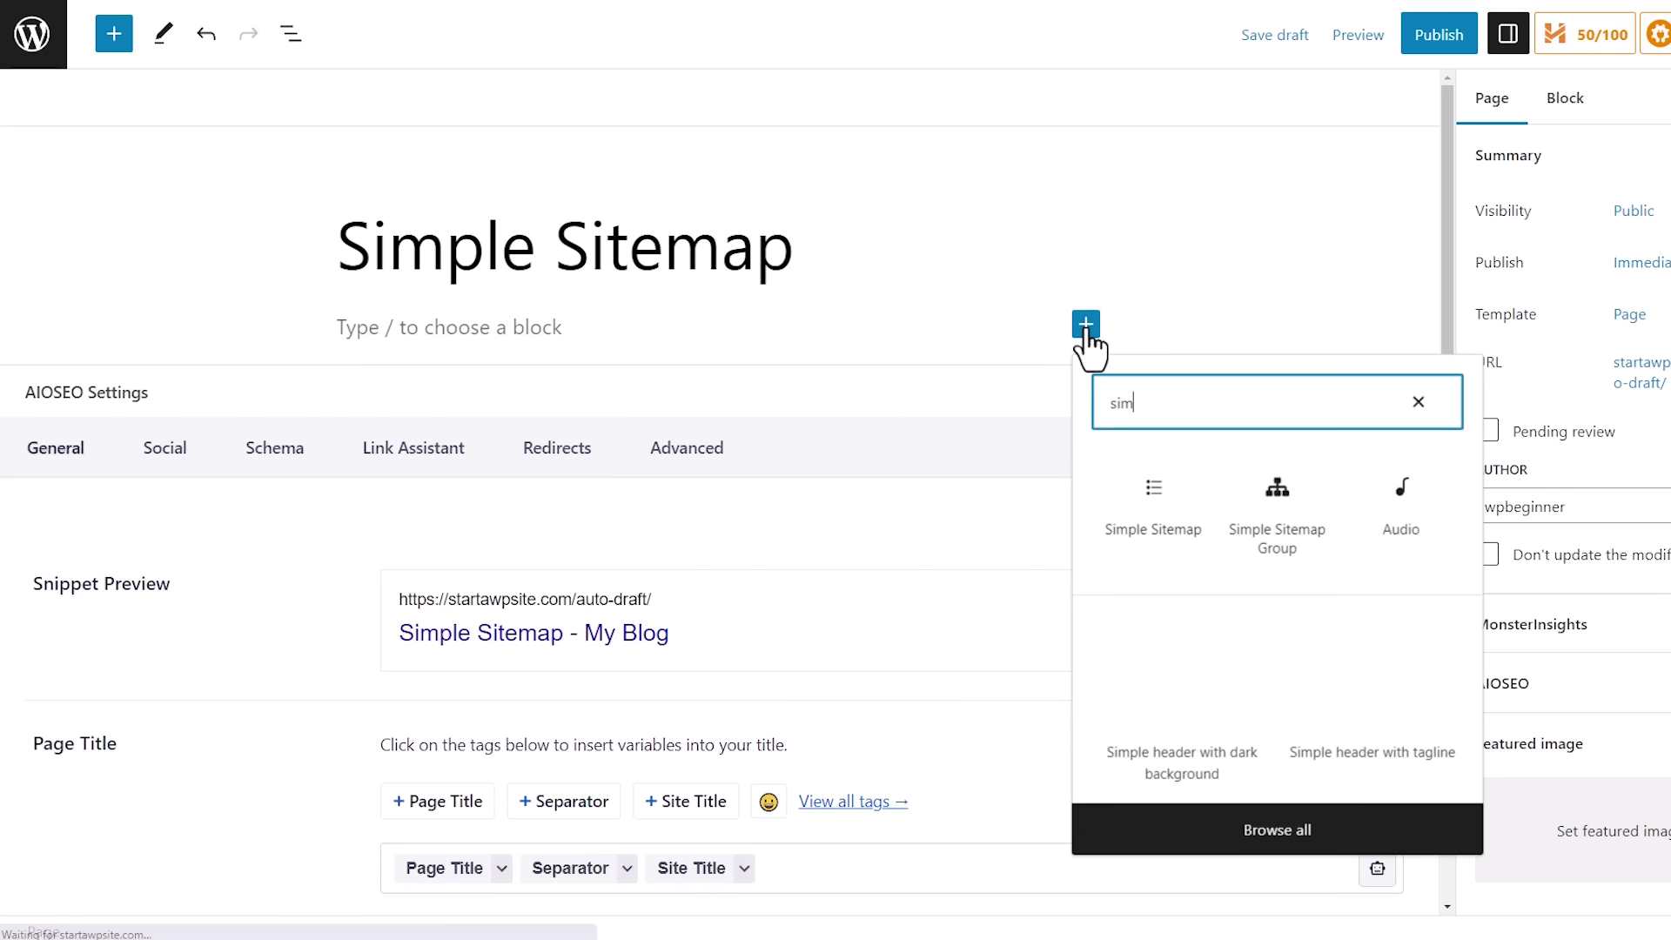
{"action": "left_click", "coordinate": [1165, 524]}
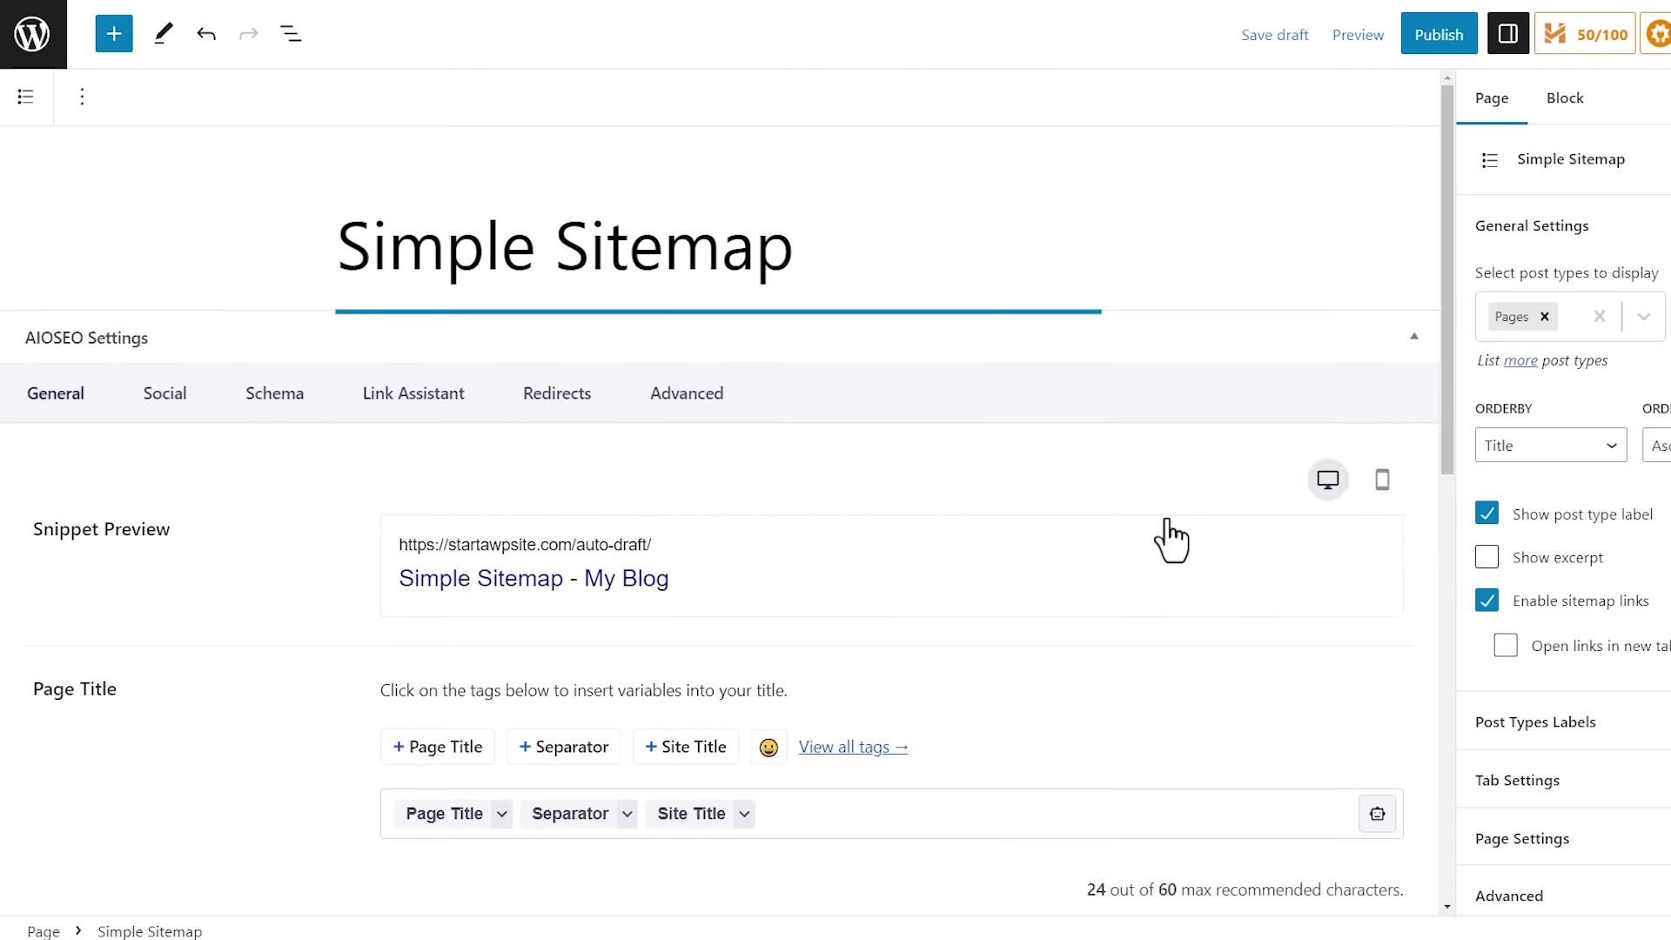
Add Post to the sitemap block's displayed post types
{"action": "scroll", "coordinate": [1175, 535], "scroll_direction": "down", "scroll_amount": 6}
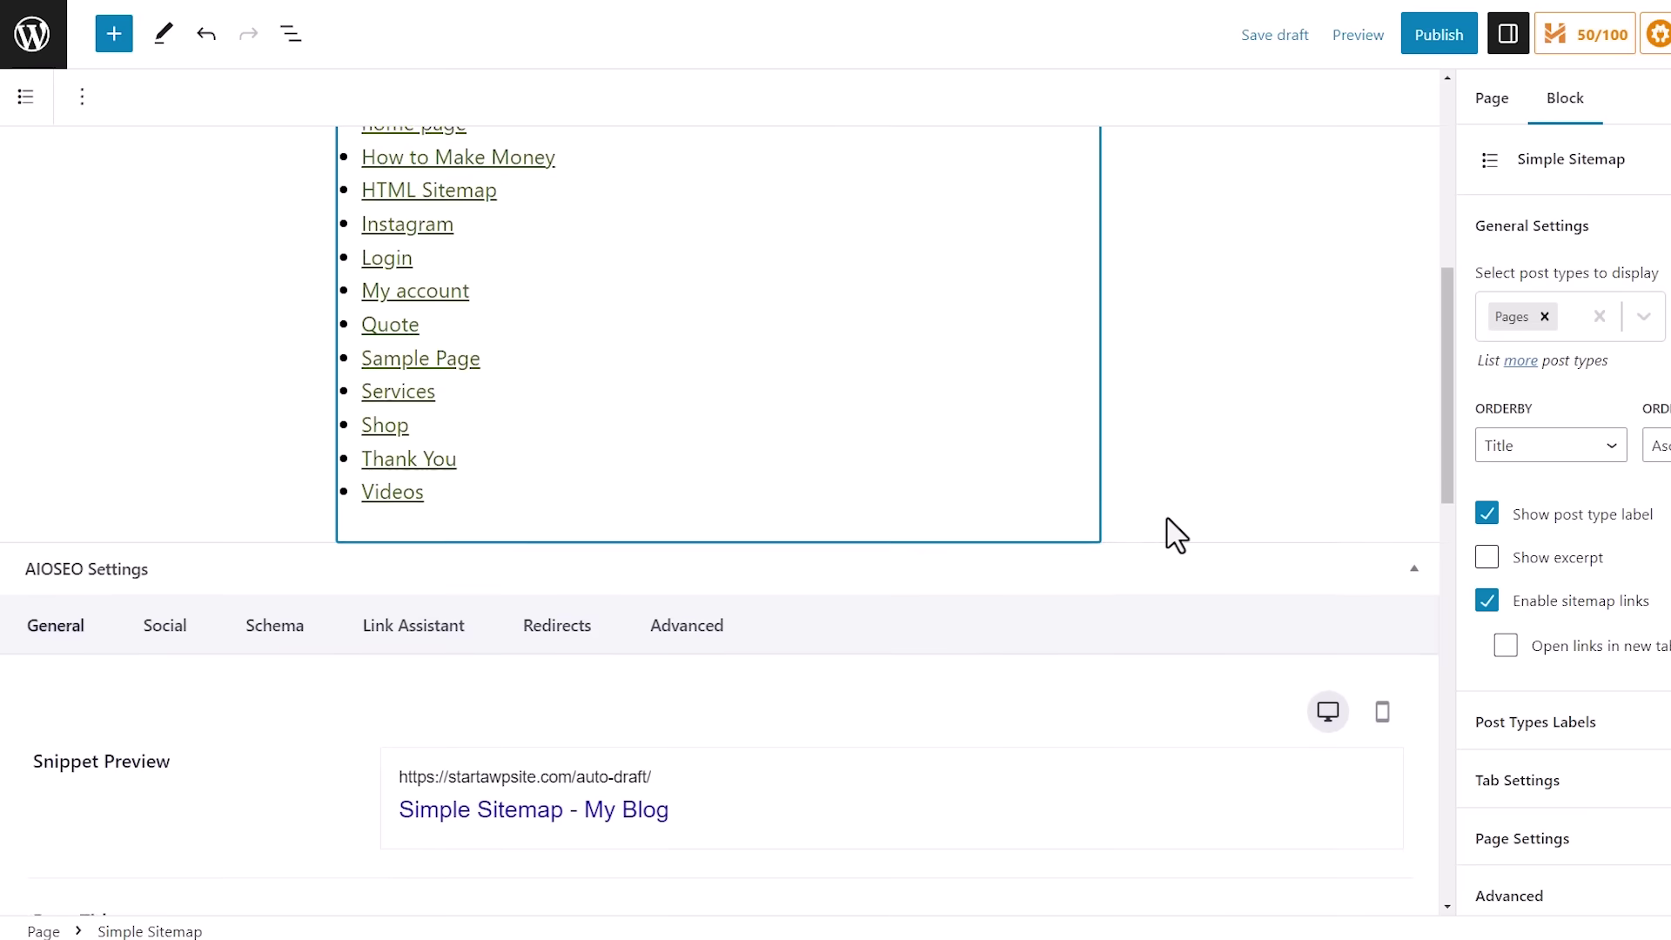
{"action": "scroll", "coordinate": [1175, 535], "scroll_direction": "up", "scroll_amount": 5}
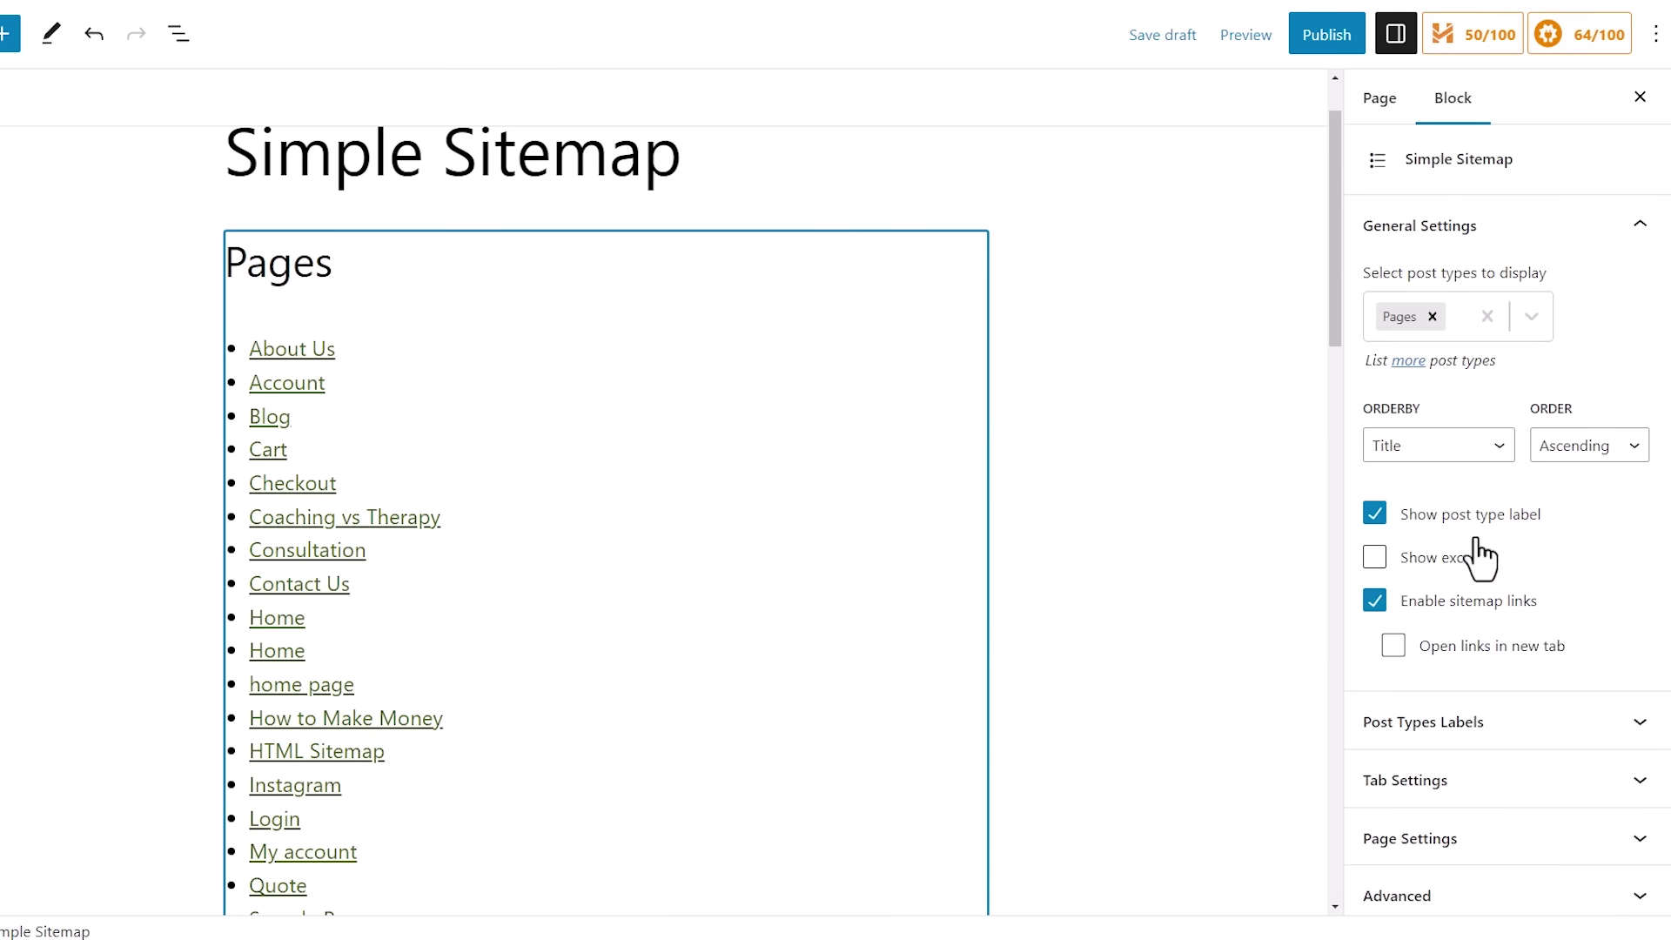
{"action": "left_click", "coordinate": [1532, 318]}
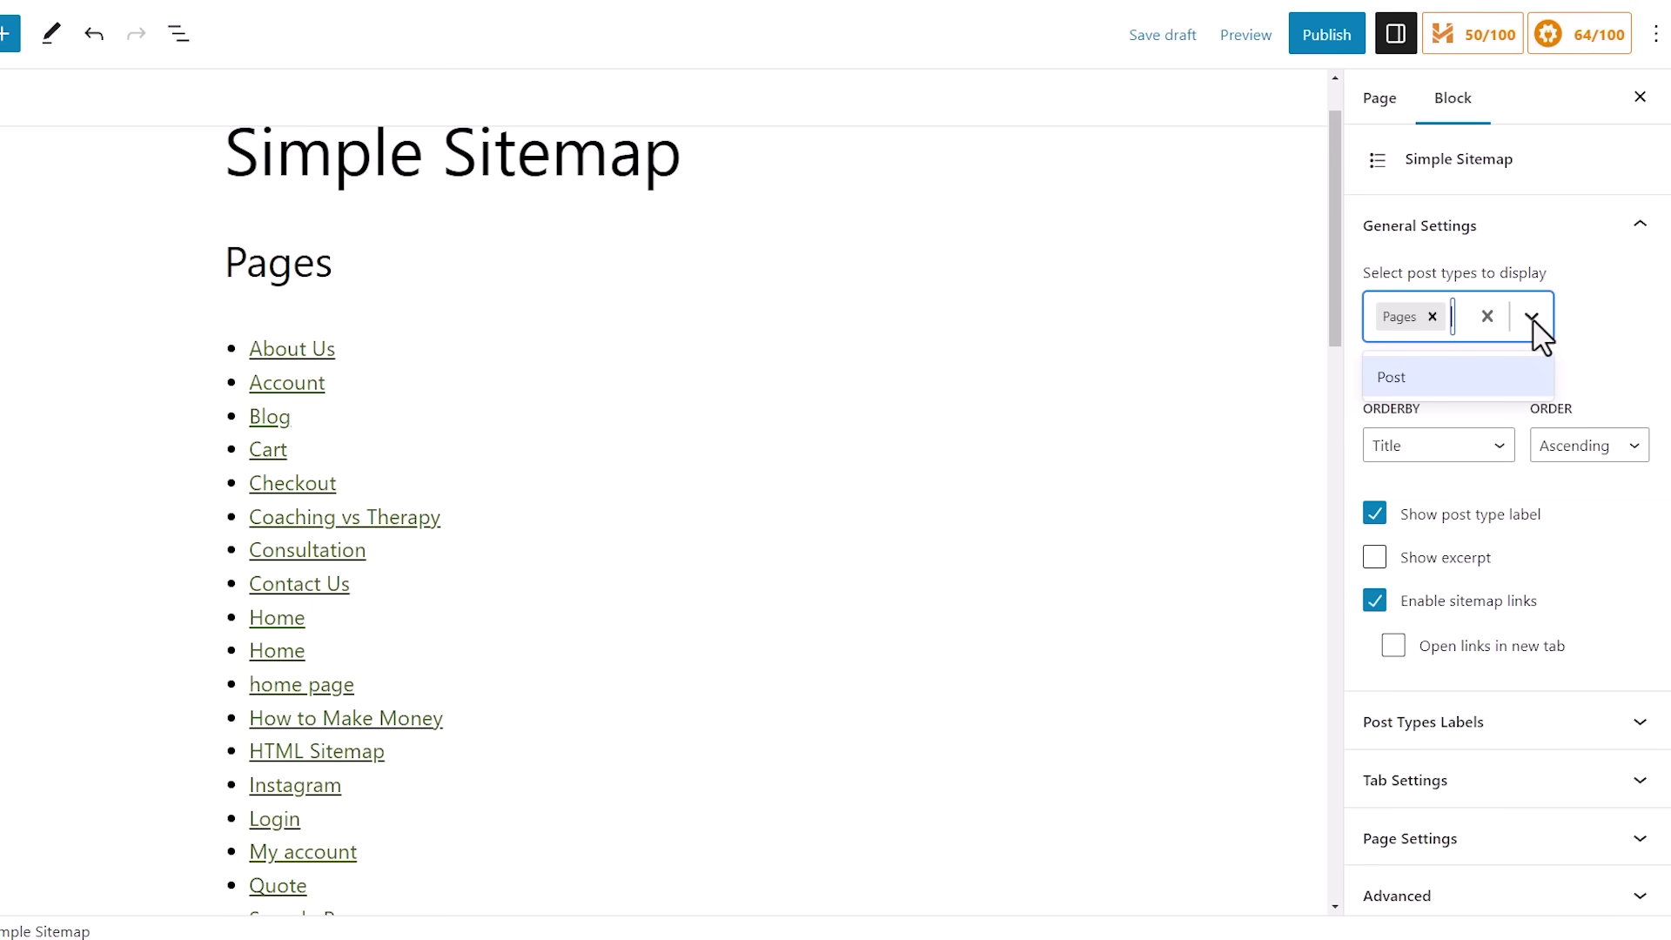
{"action": "left_click", "coordinate": [1396, 379]}
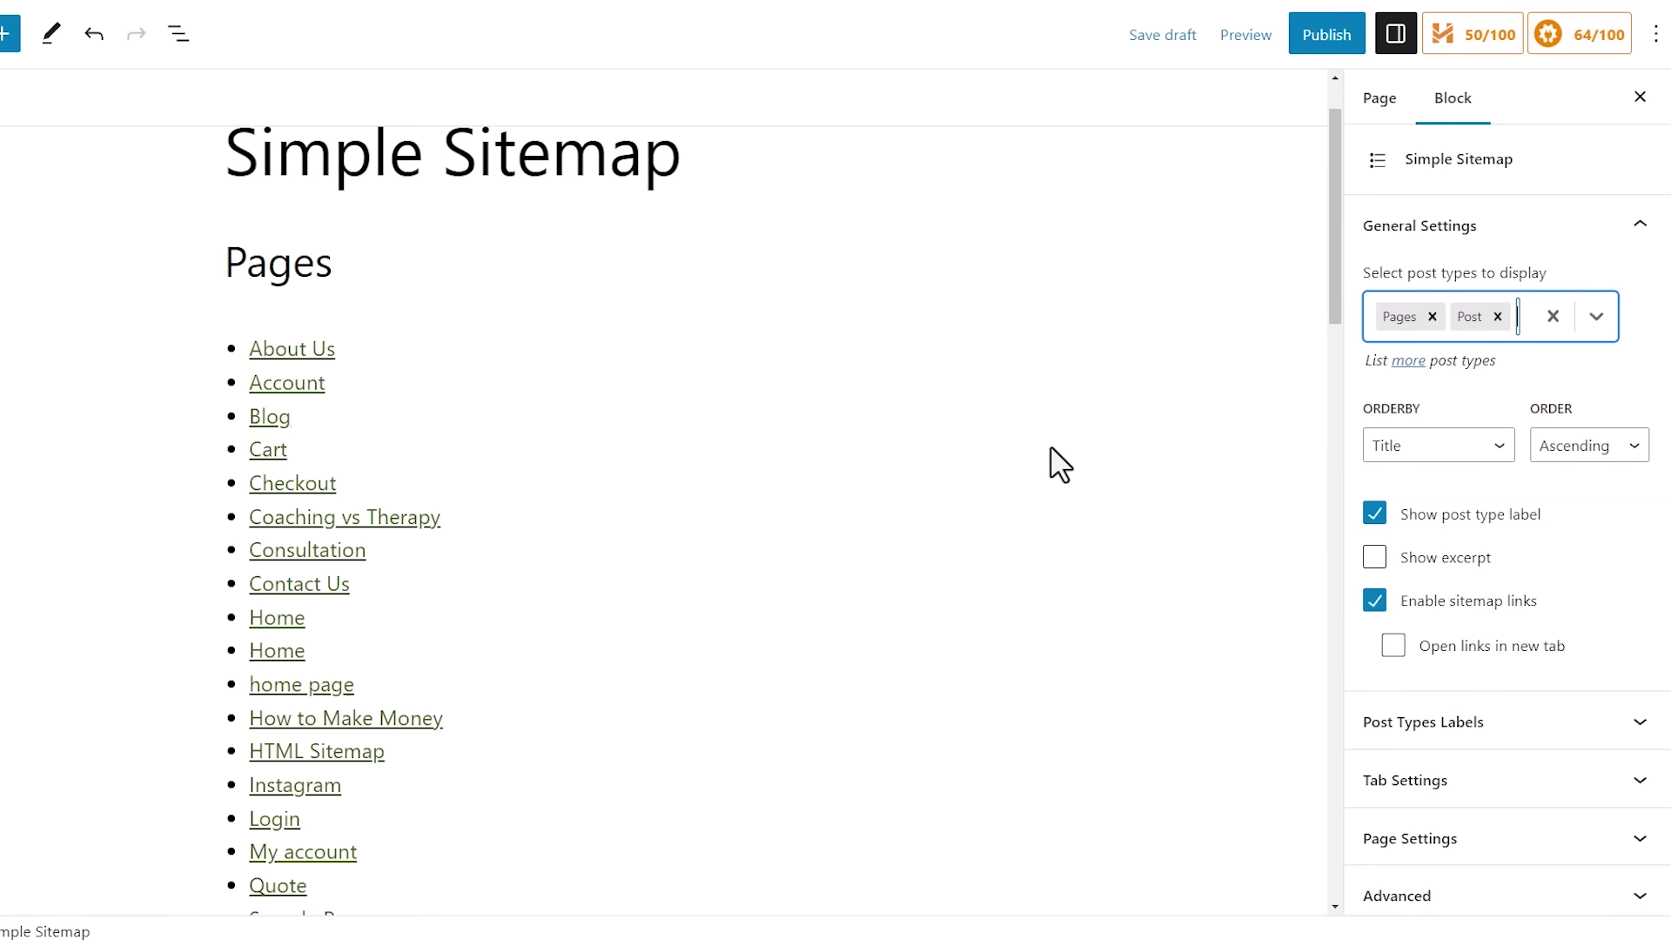
Remove Pages and add Page back so Posts are listed before Pages
{"action": "scroll", "coordinate": [1053, 470], "scroll_direction": "down", "scroll_amount": 7}
{"action": "left_click", "coordinate": [1402, 318]}
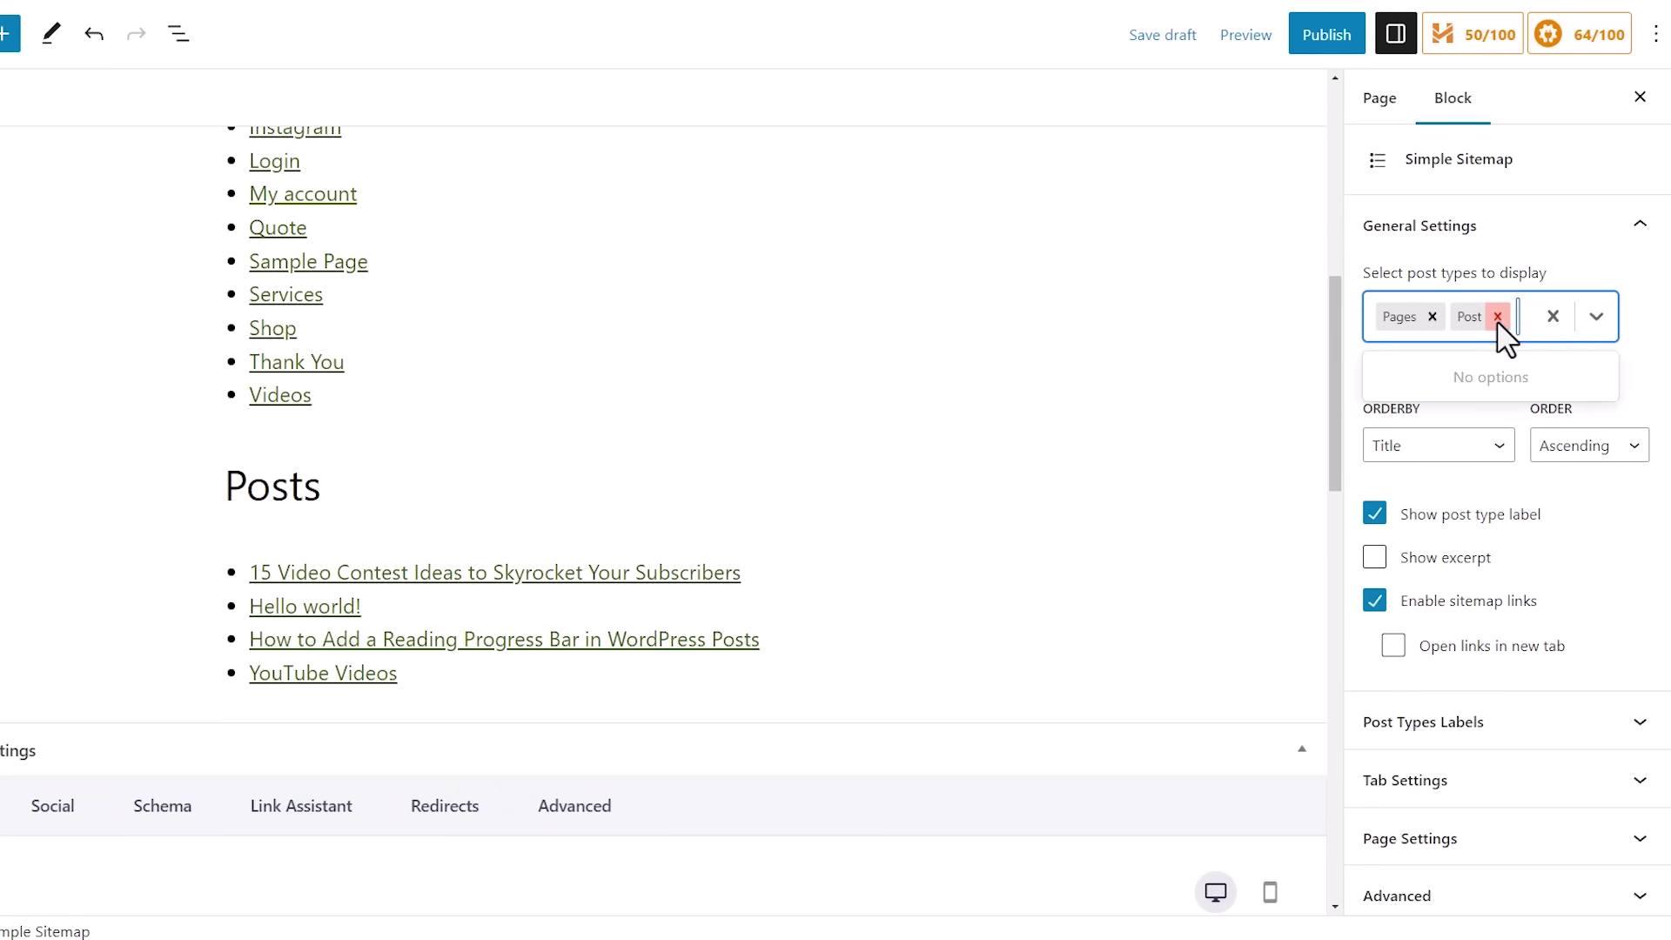
{"action": "left_click", "coordinate": [1432, 317]}
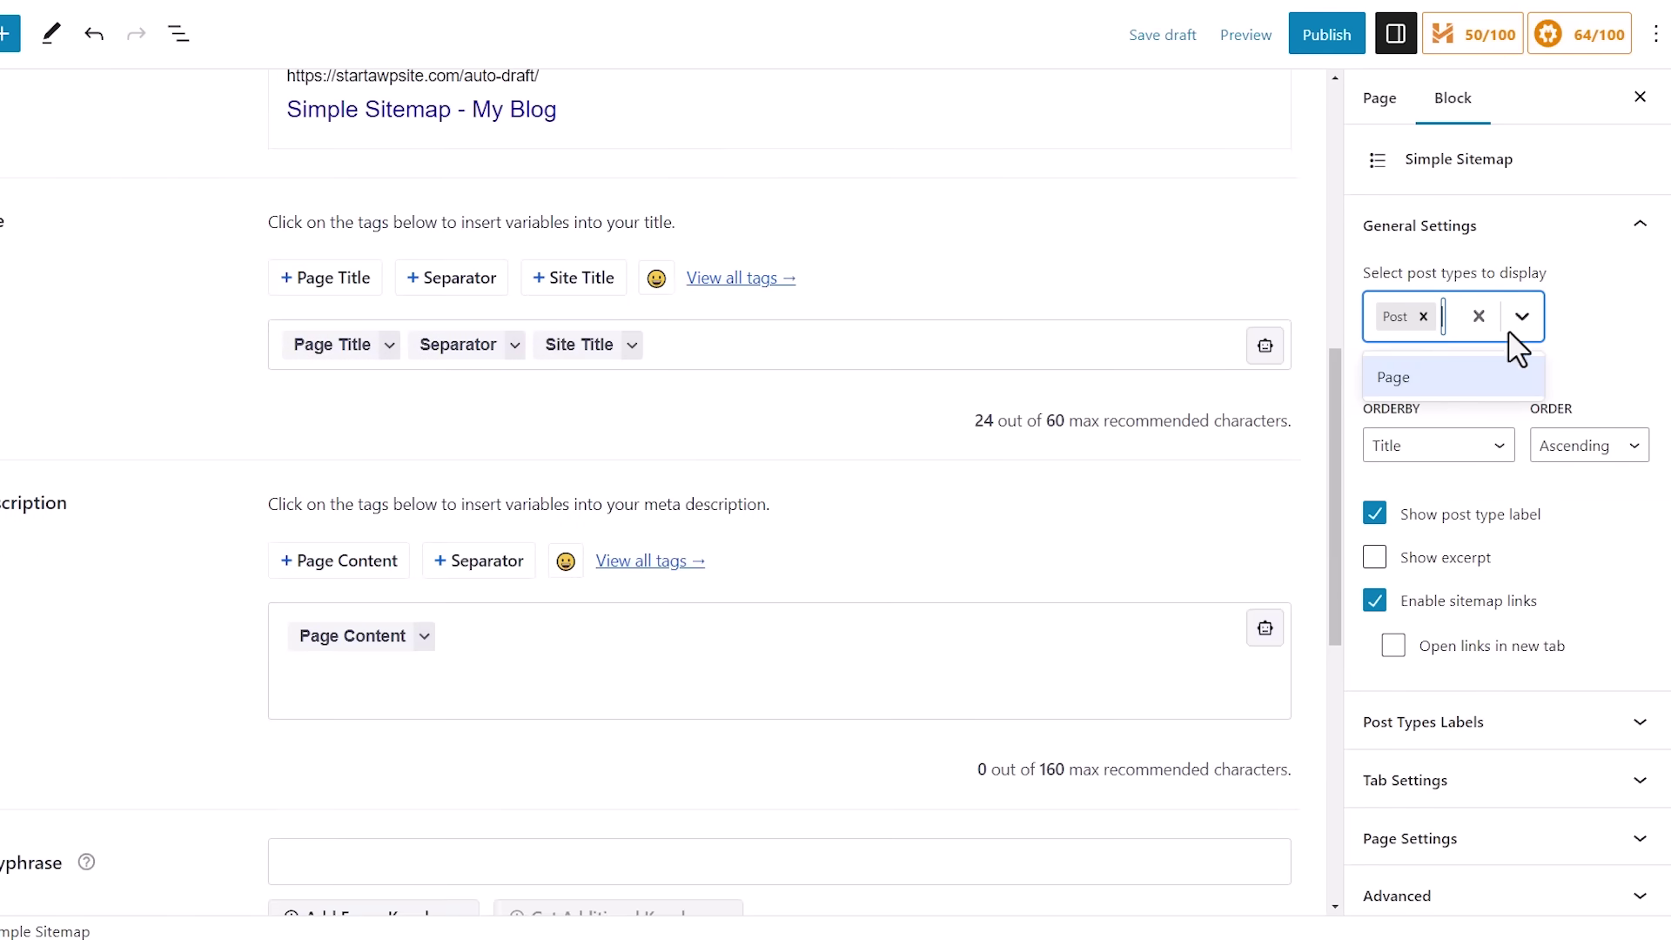
{"action": "left_click", "coordinate": [1417, 389]}
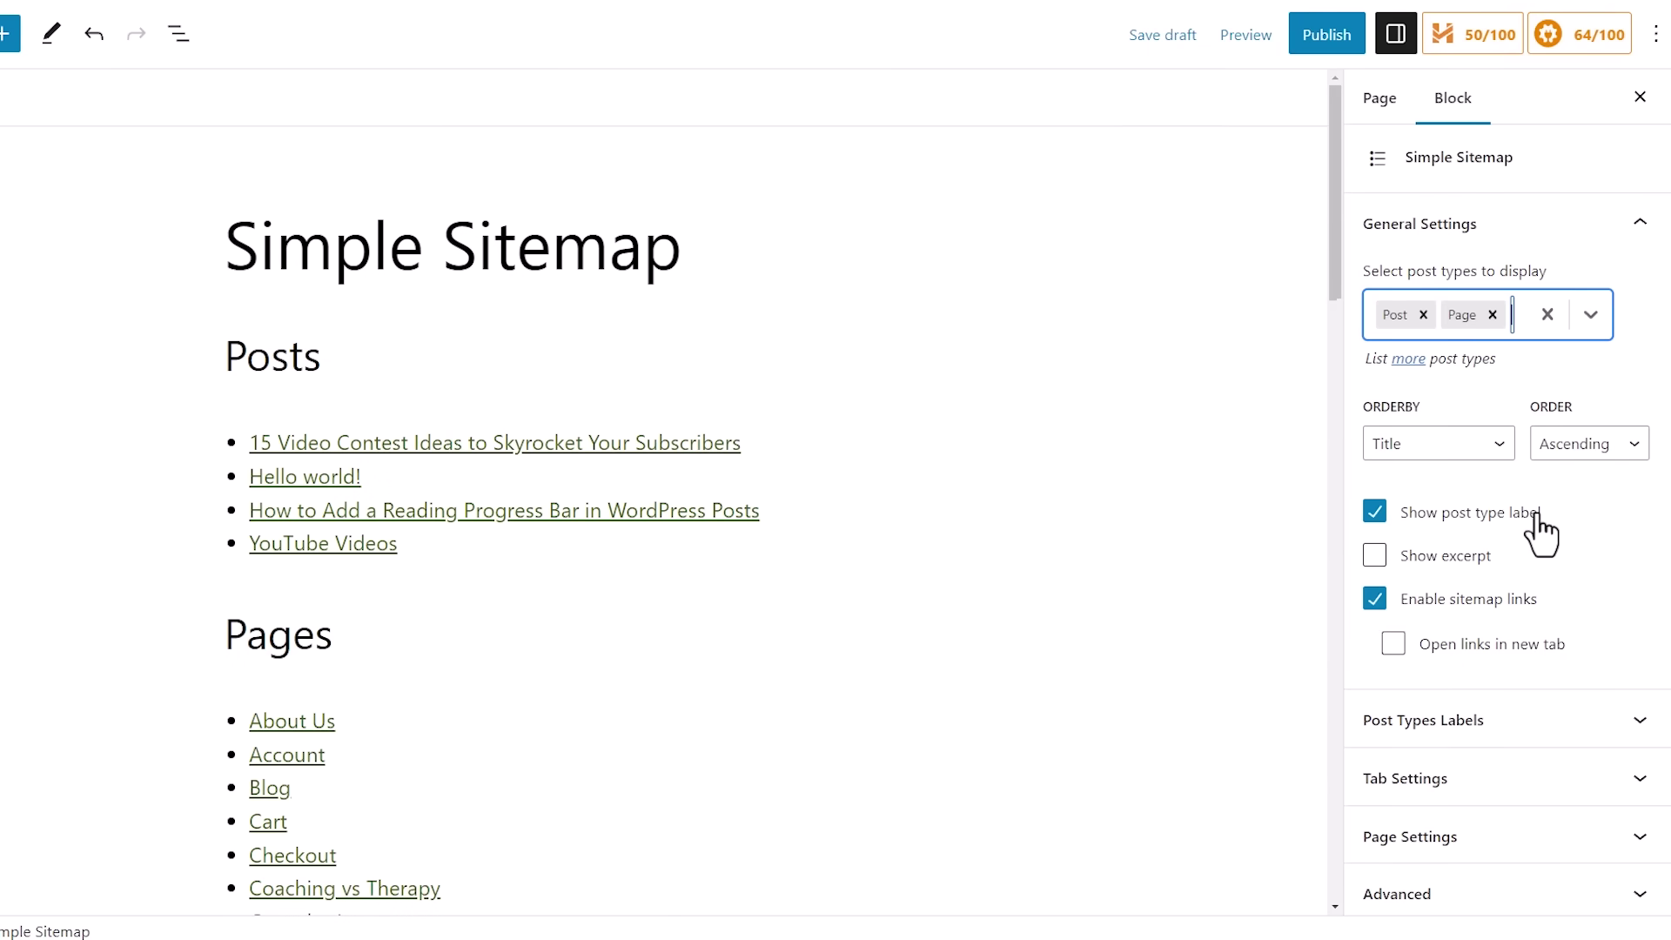
Check the excerpt option and the post type labels settings, leaving excerpts off
{"action": "left_click", "coordinate": [1374, 552]}
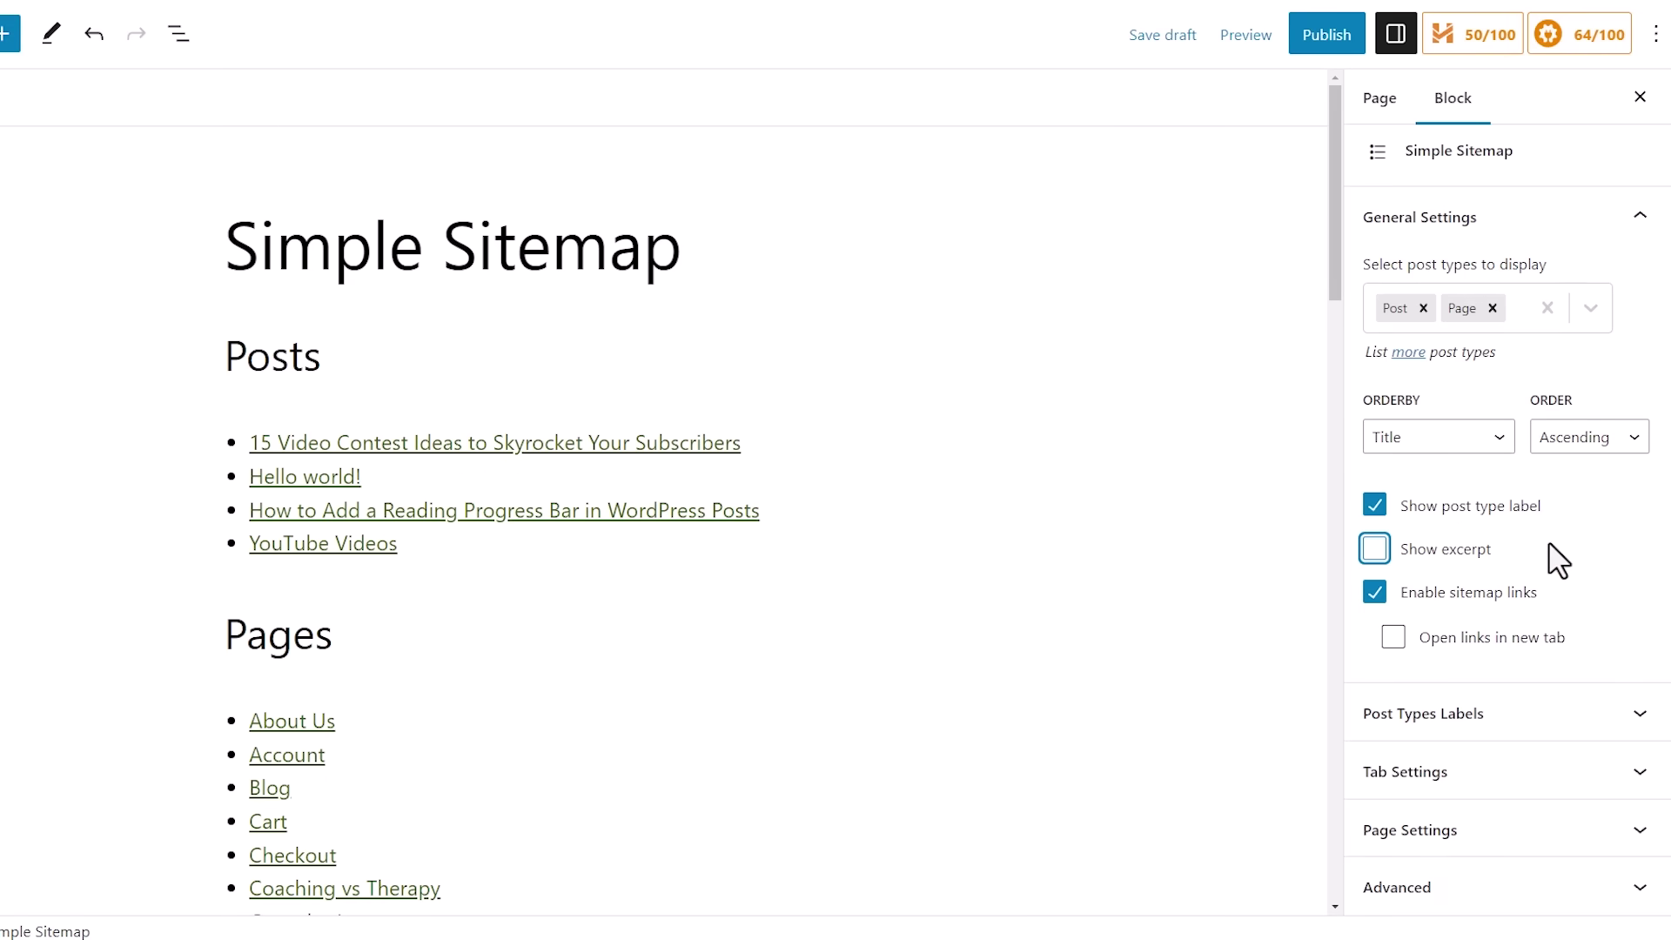
{"action": "left_click", "coordinate": [1419, 709]}
{"action": "left_click", "coordinate": [1418, 709]}
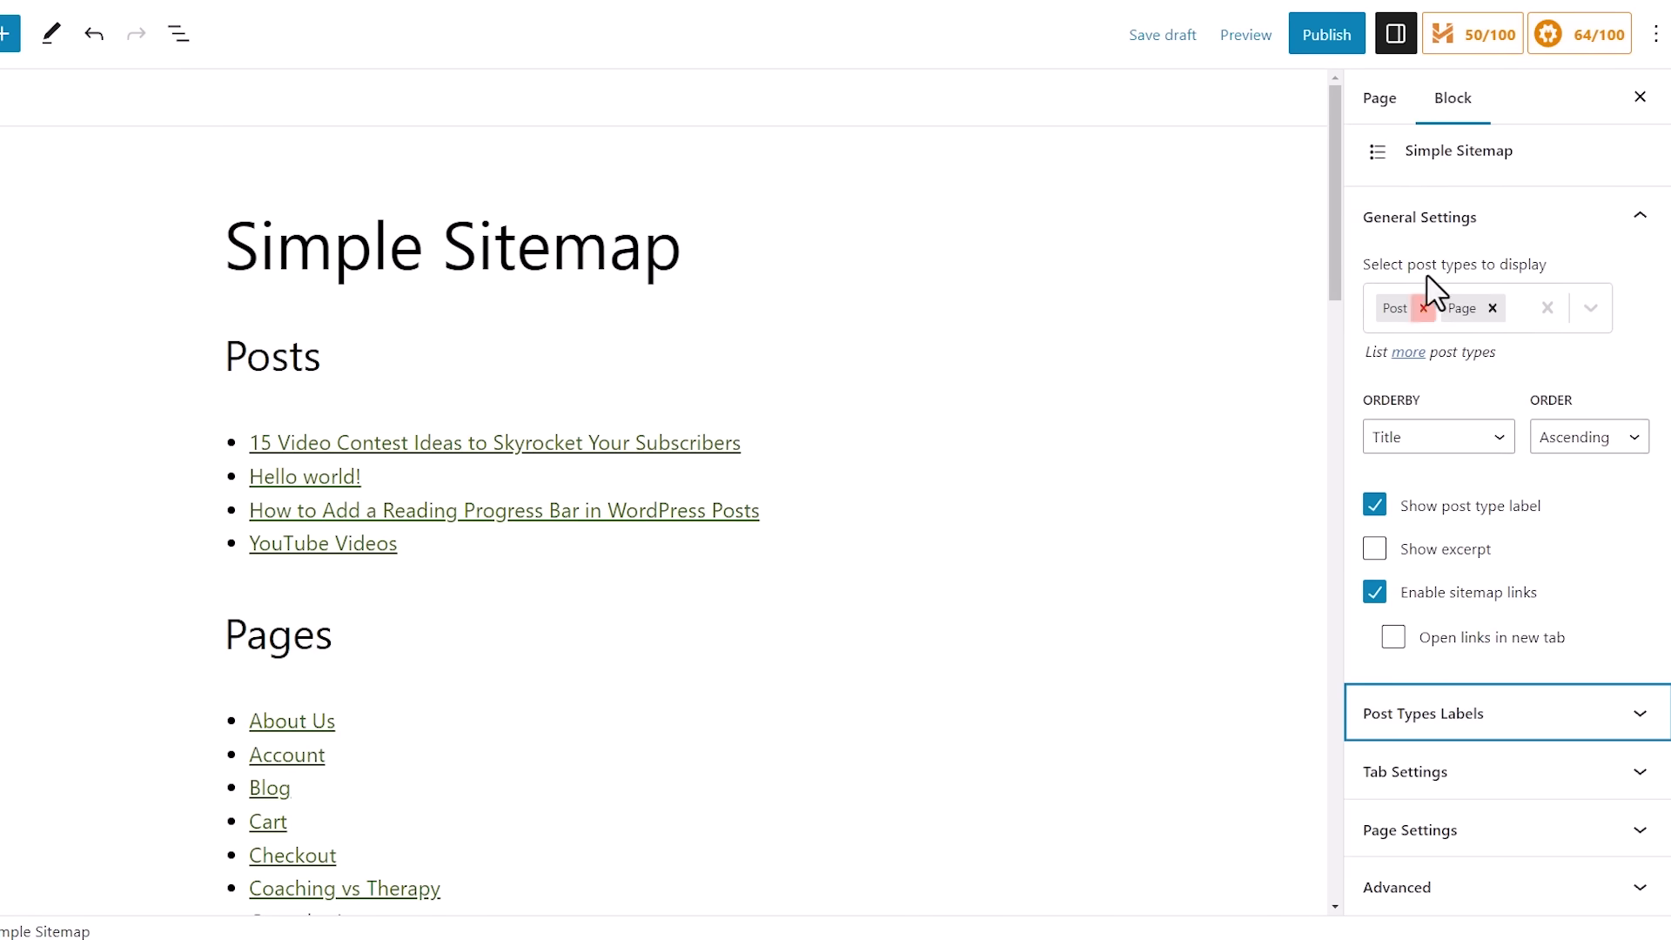
Publish the Simple Sitemap page and scroll its live view to check the Posts and Pages links
{"action": "left_click", "coordinate": [1312, 39]}
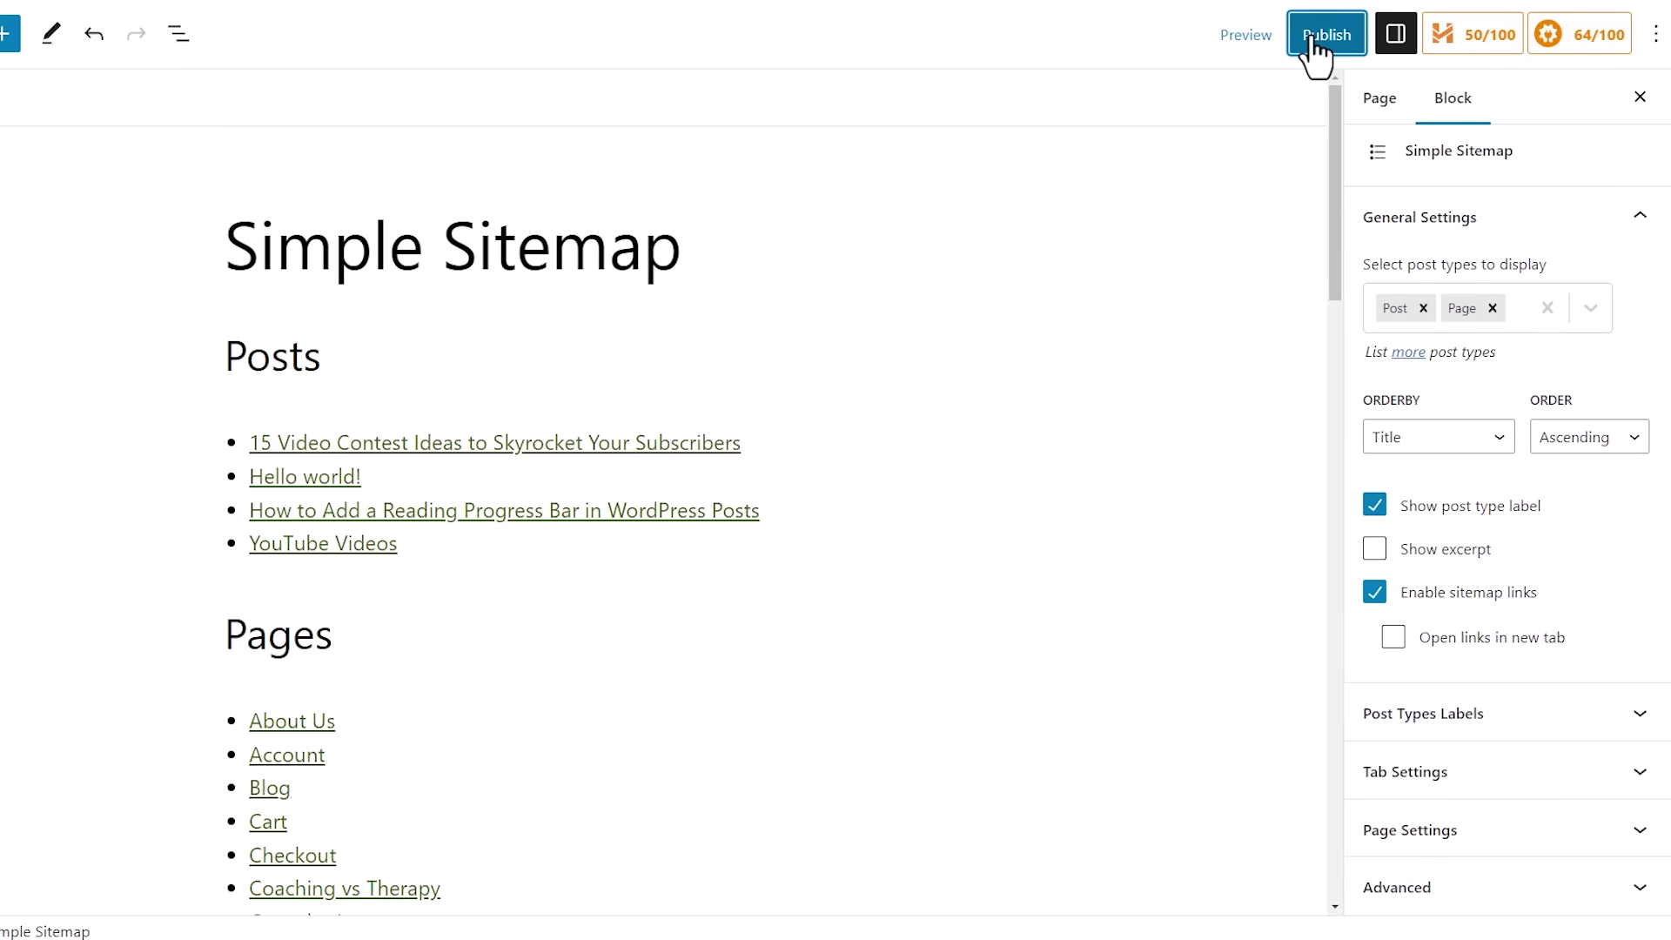
{"action": "left_click", "coordinate": [1434, 45]}
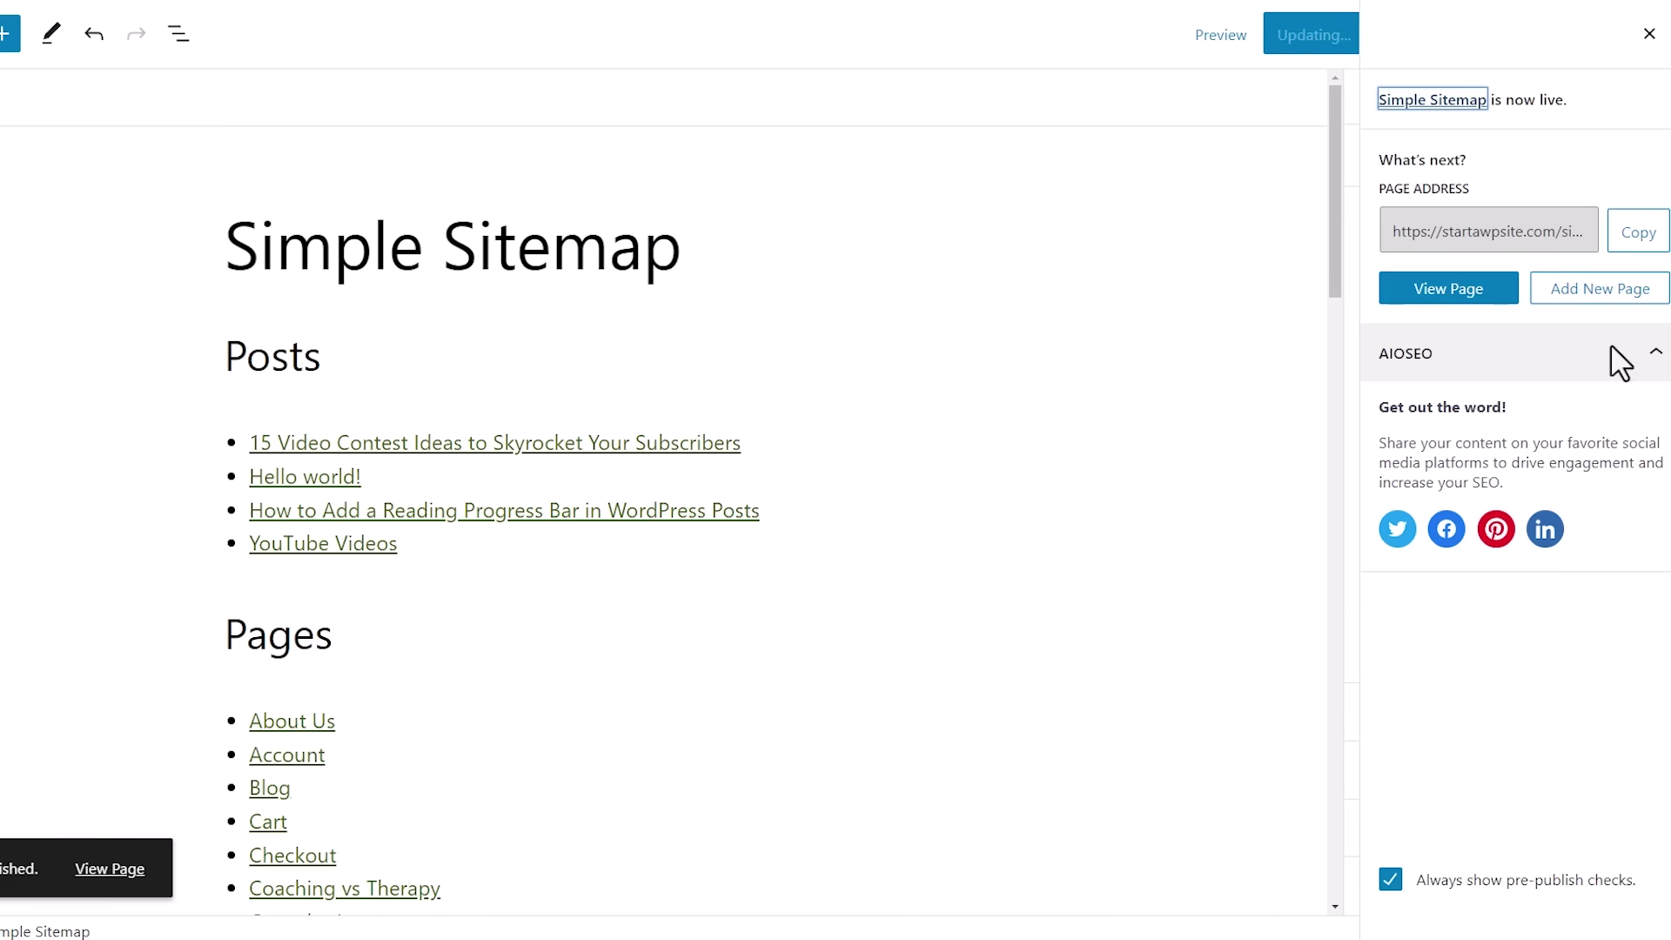
{"action": "left_click", "coordinate": [1464, 293]}
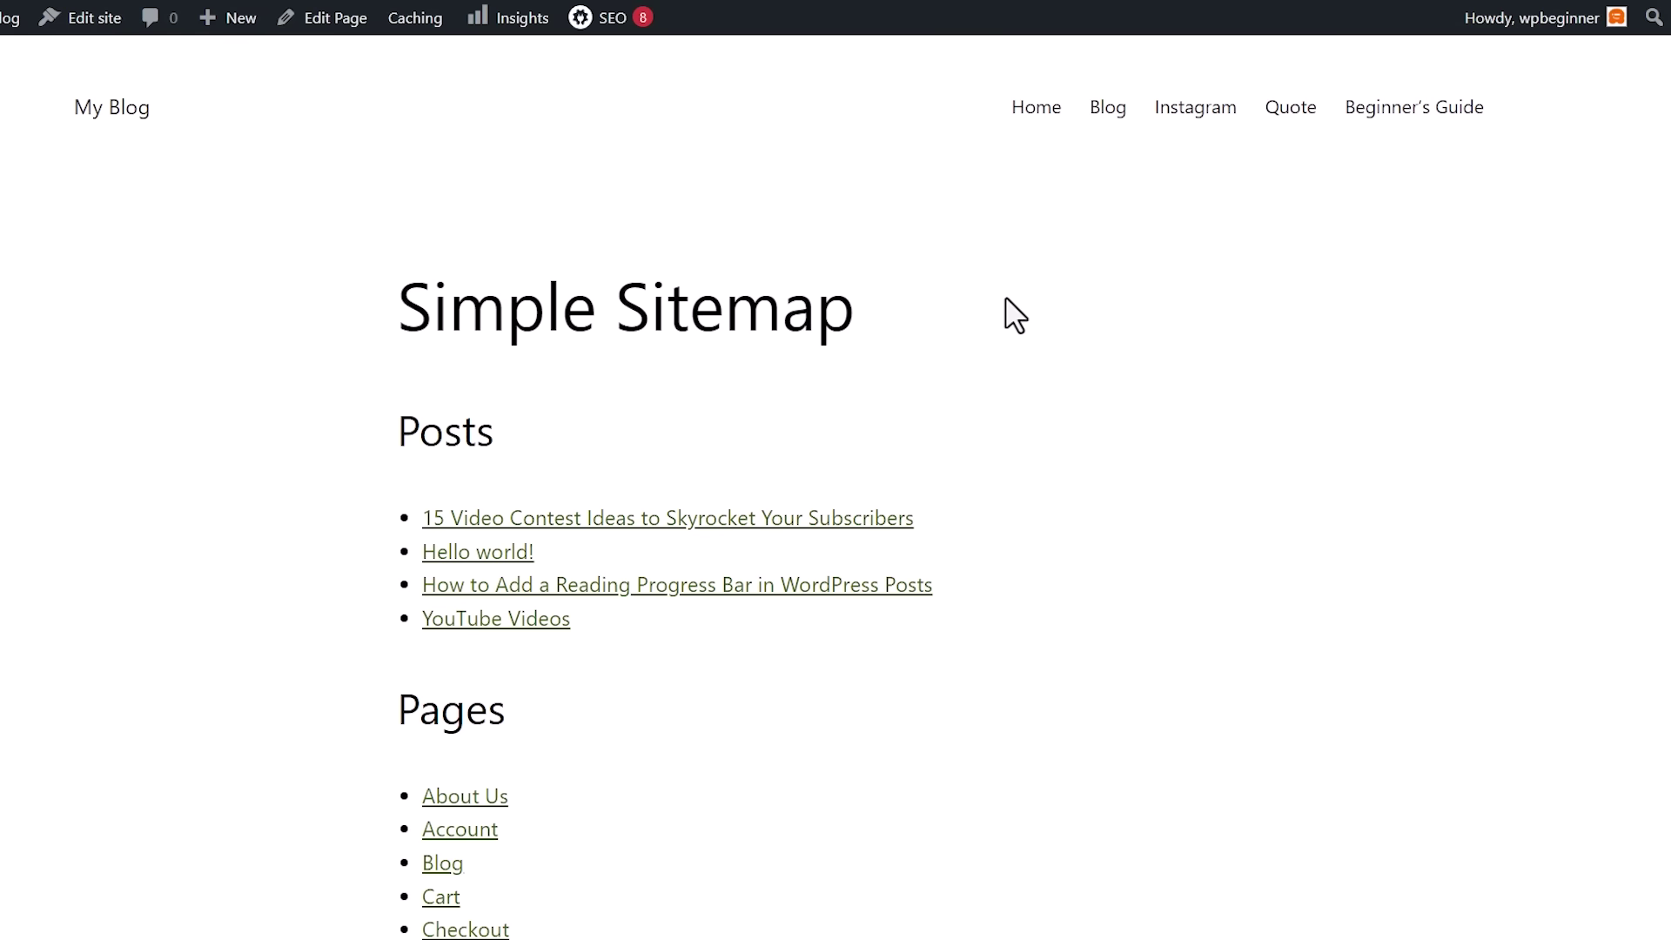
{"action": "scroll", "coordinate": [1010, 315], "scroll_direction": "down", "scroll_amount": 4}
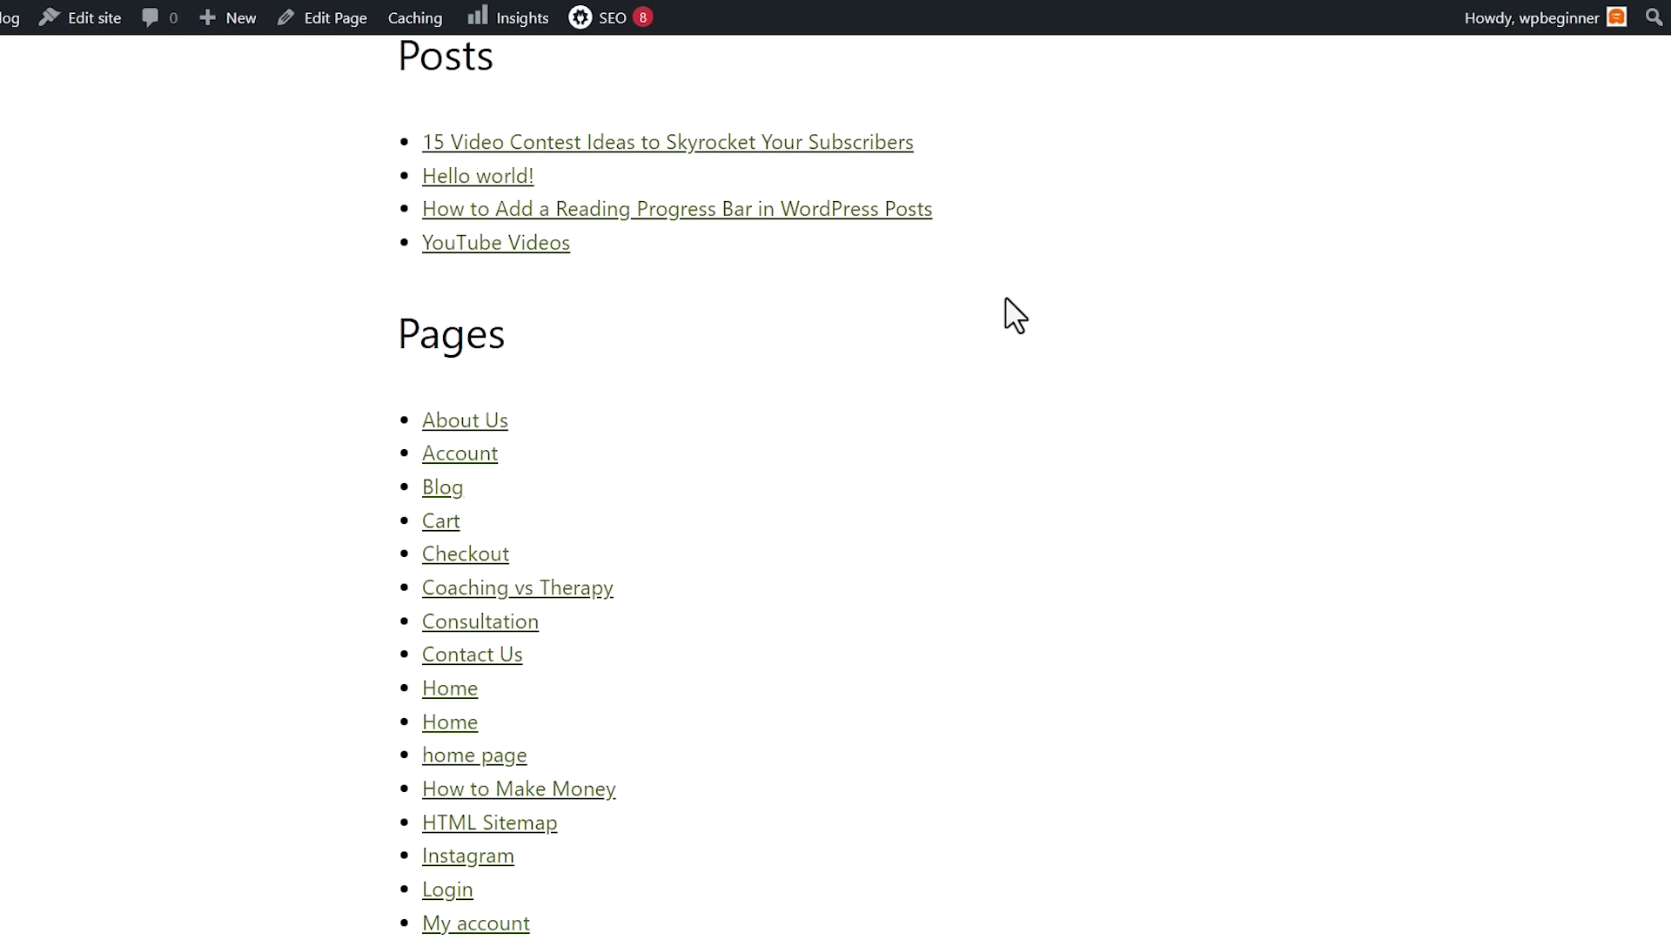